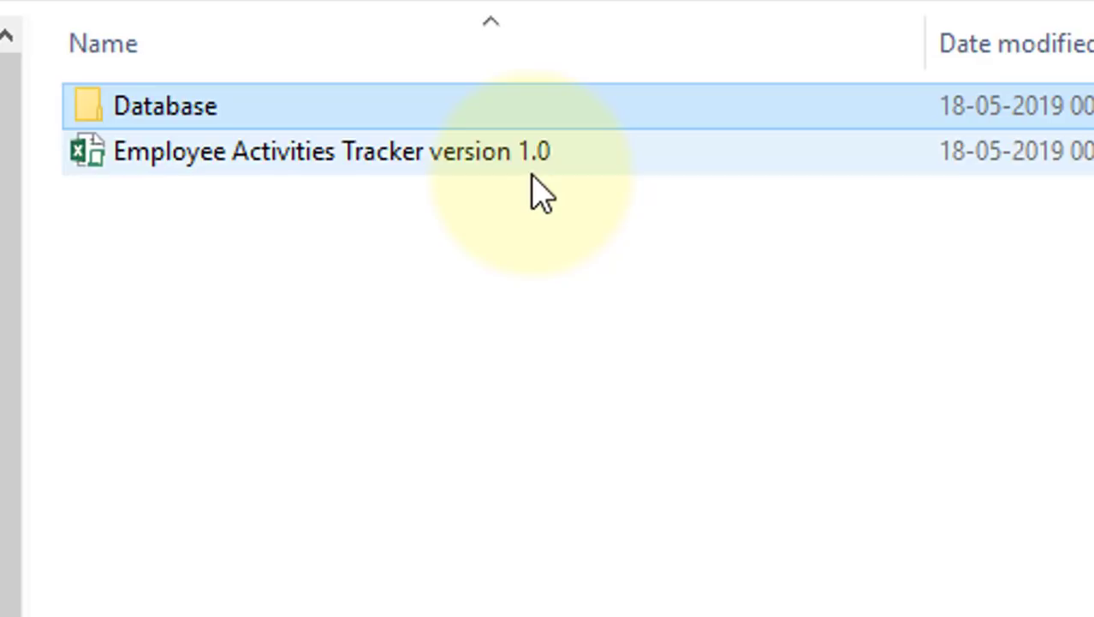
Open the Database folder and launch its Access database file.
double_click(205, 108)
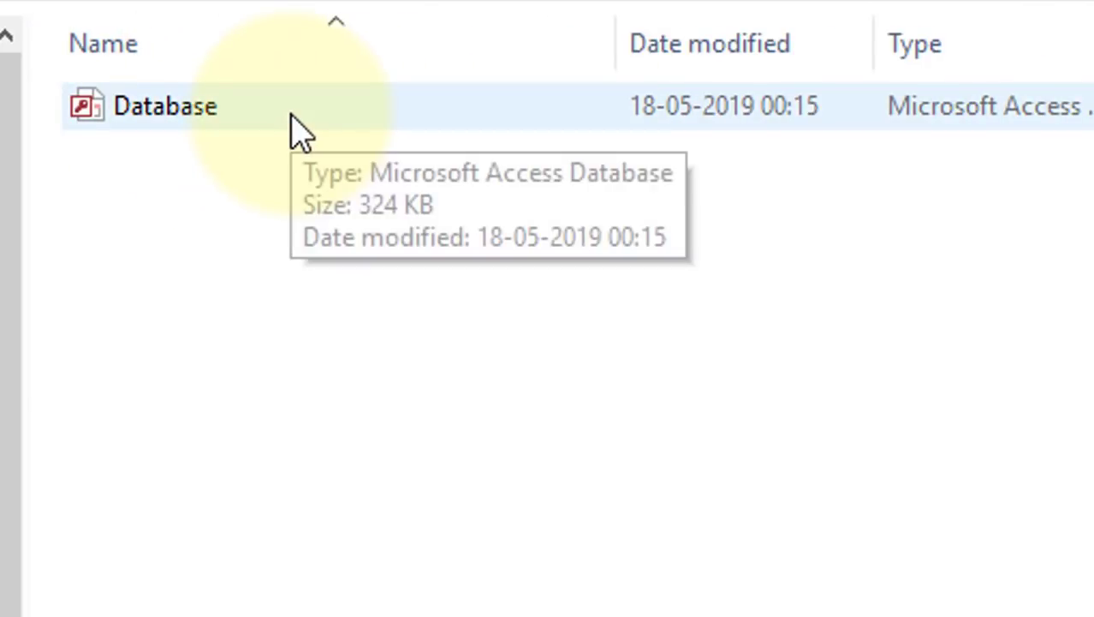
double_click(293, 127)
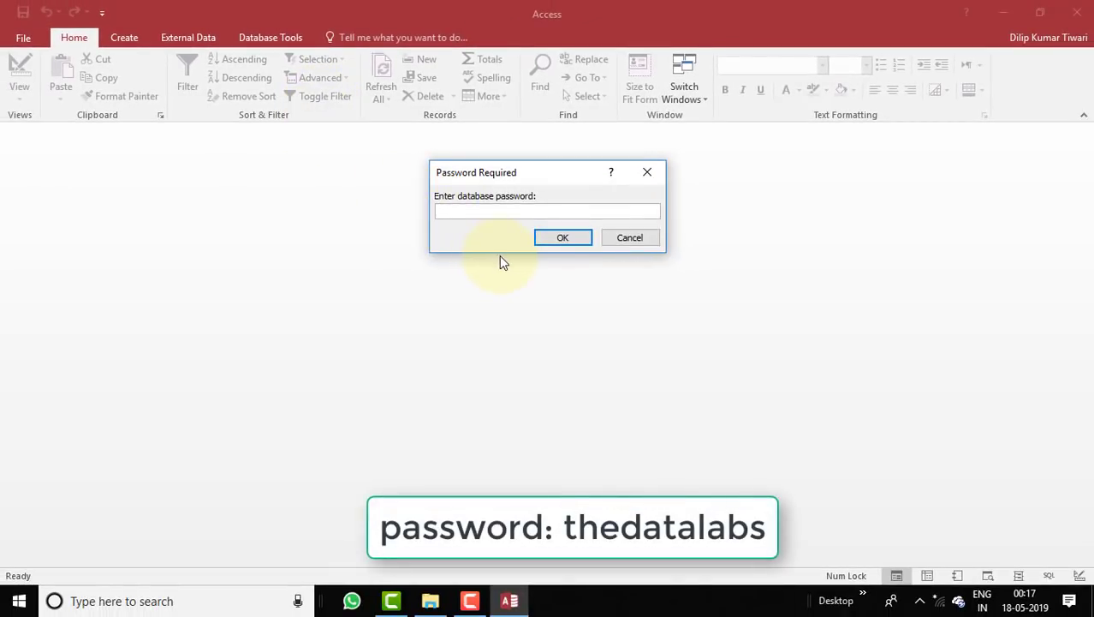
Unlock the database with its password and open the Activity_LOG table.
type("thedatal")
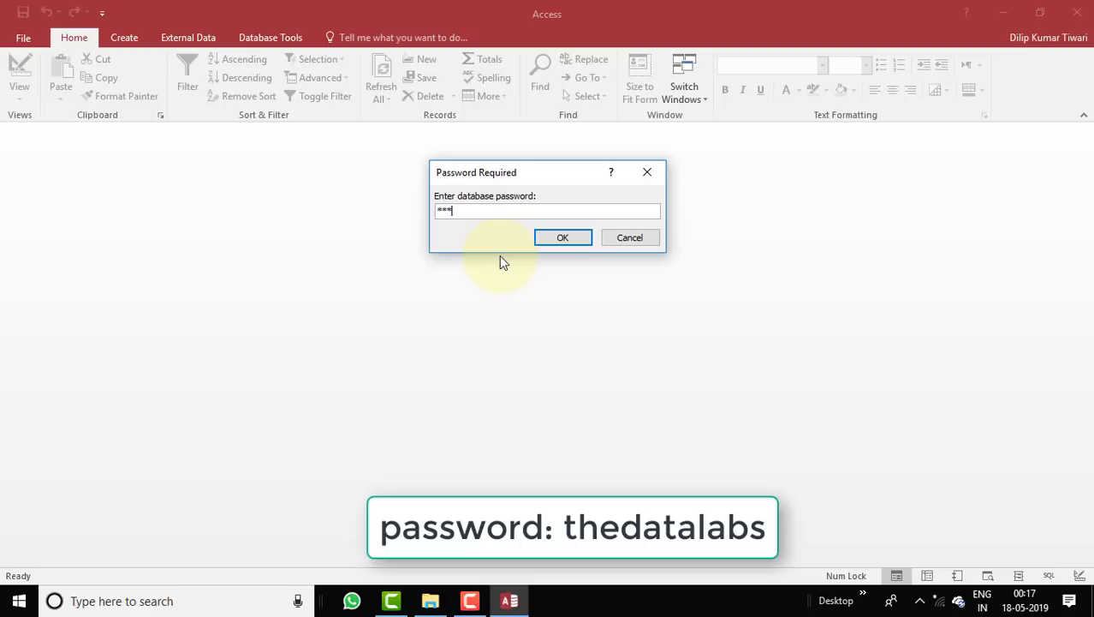
type("abs")
key("Return")
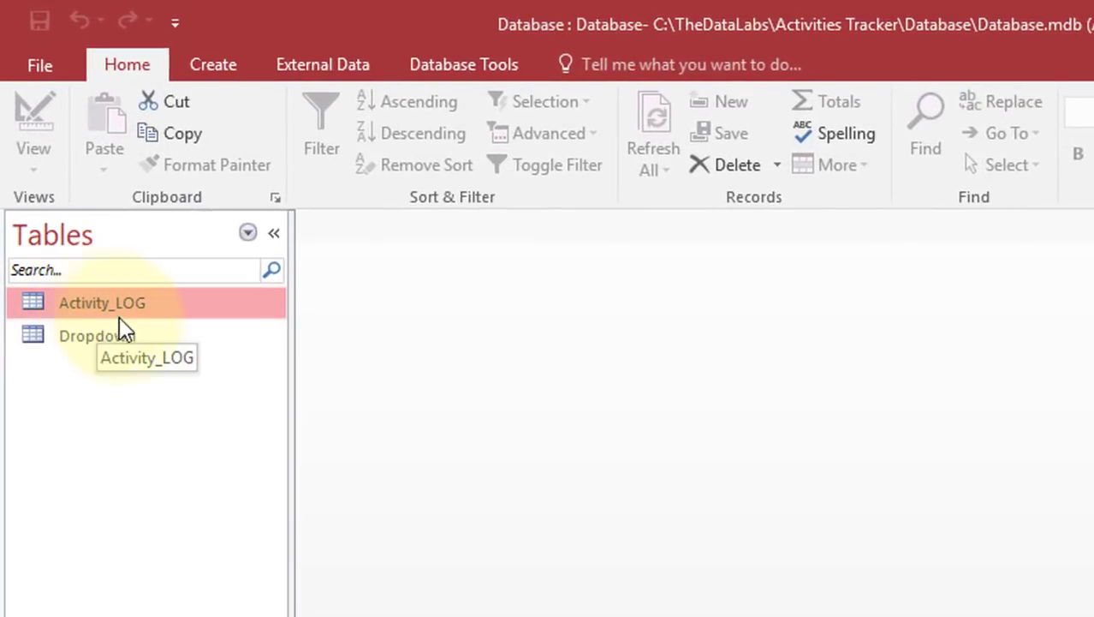
left_click(104, 303)
double_click(103, 303)
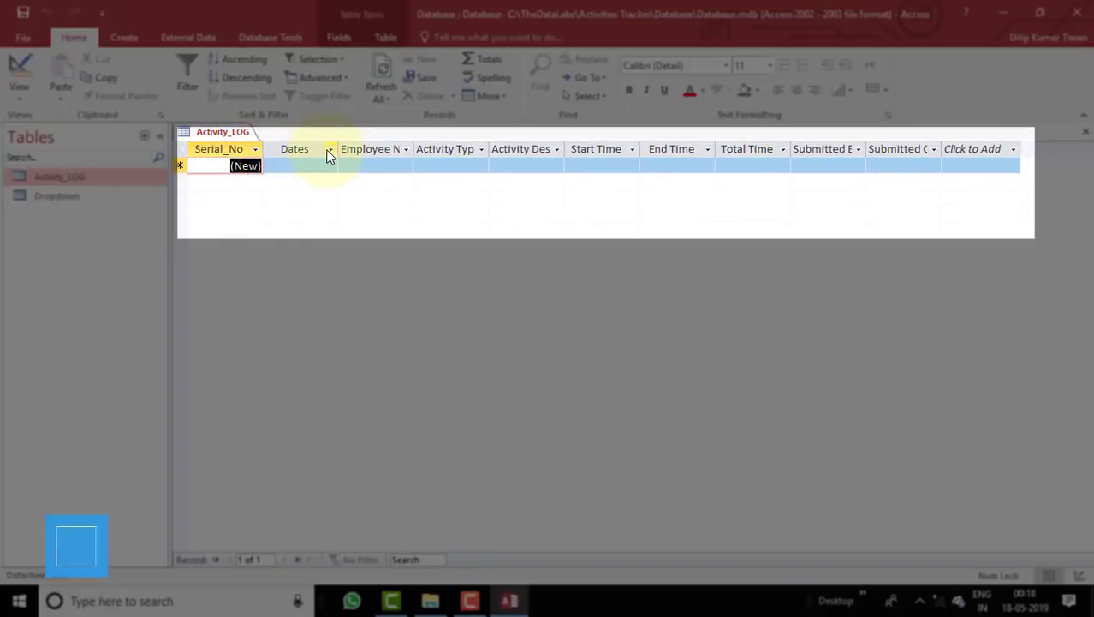
Auto-fit the Employee Name column and review the Activity Type filter options.
double_click(416, 152)
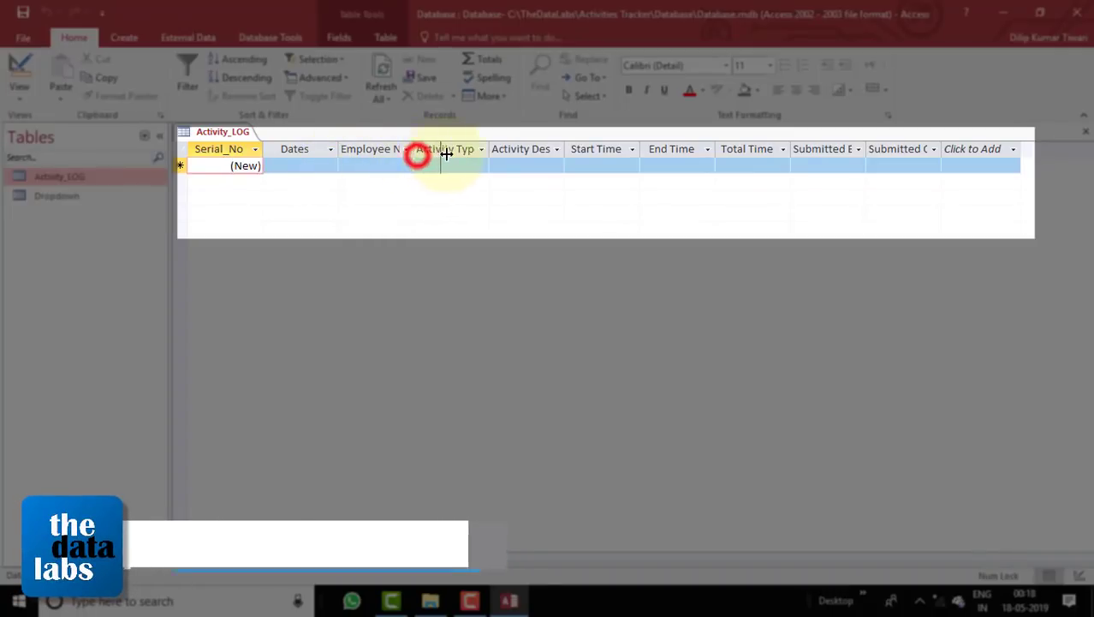
left_click(514, 149)
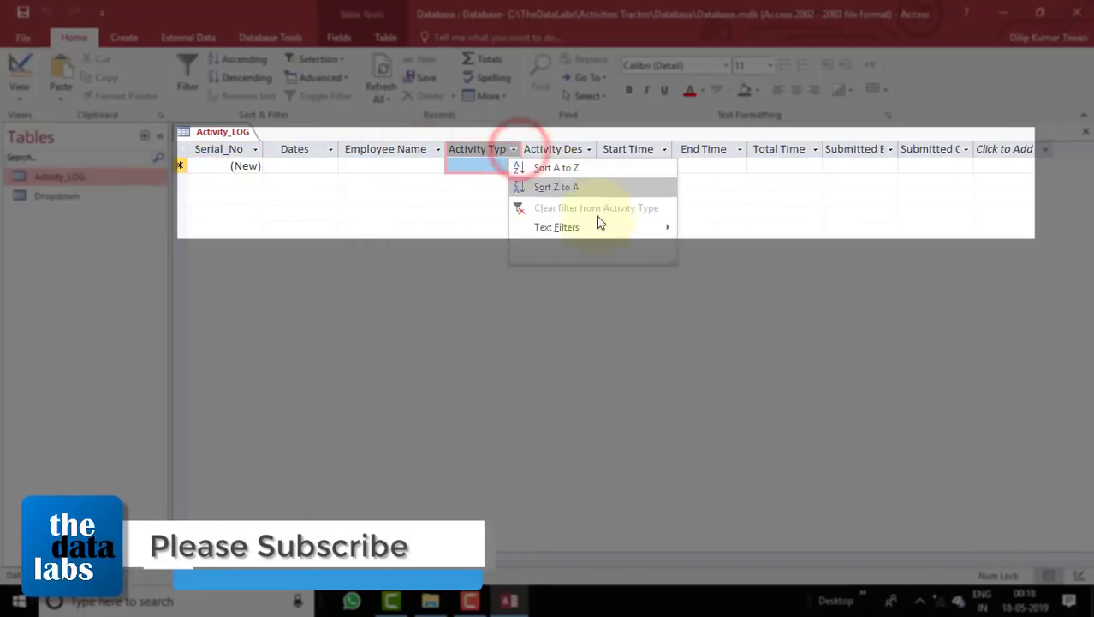
left_click(592, 343)
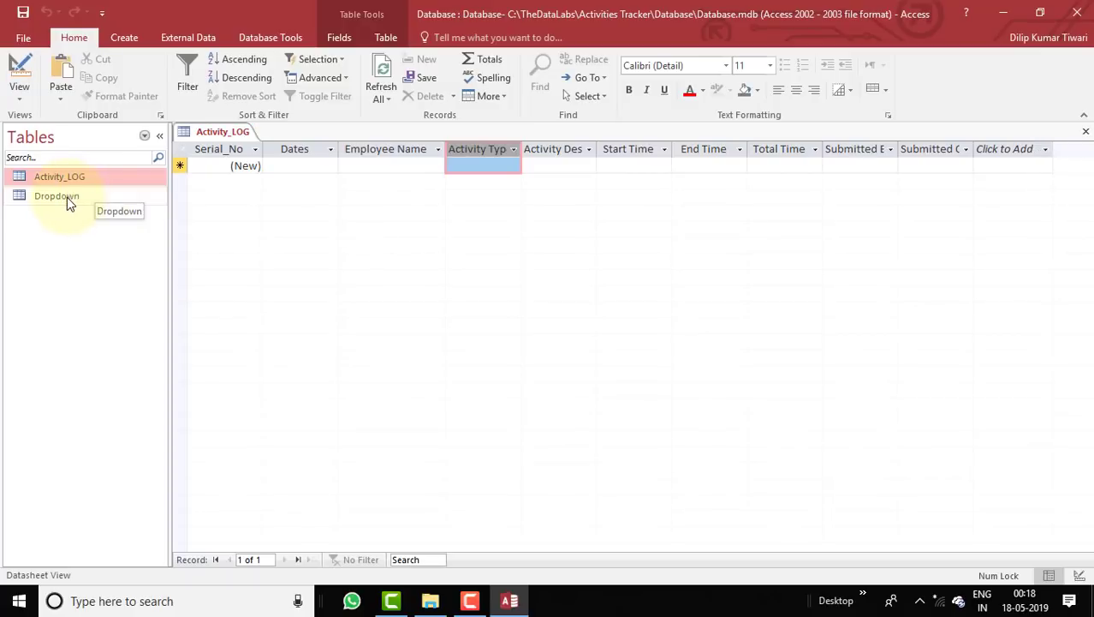
Open the Dropdown table, showing its one Activity Code record, Break.
double_click(66, 197)
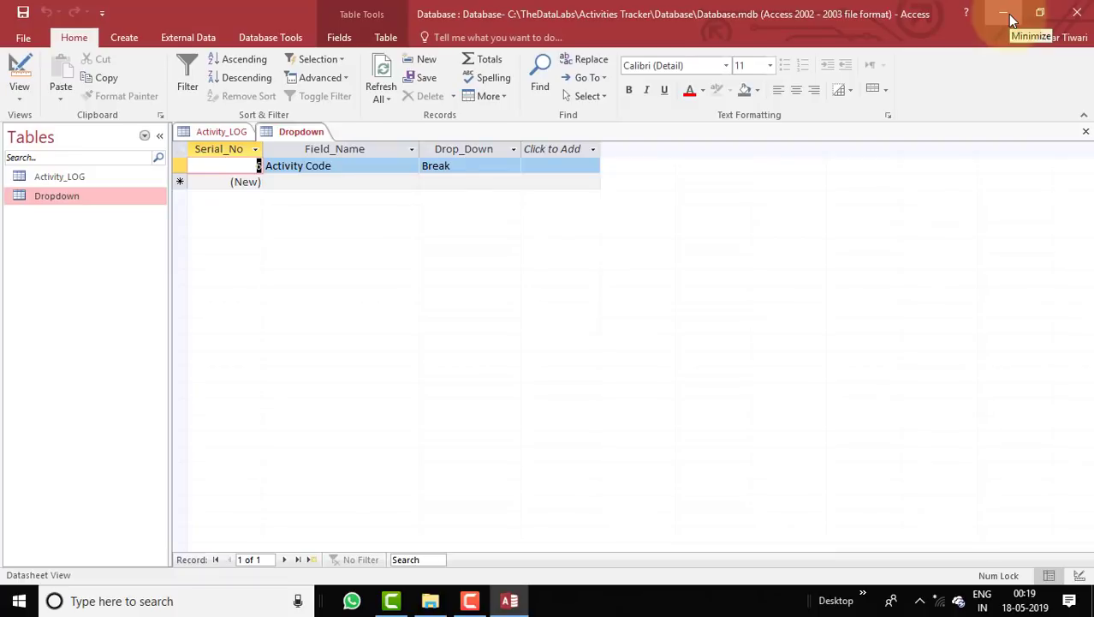
Minimize Access and open Employee Activities Tracker version 1.0 from the Activities Tracker folder.
left_click(1008, 13)
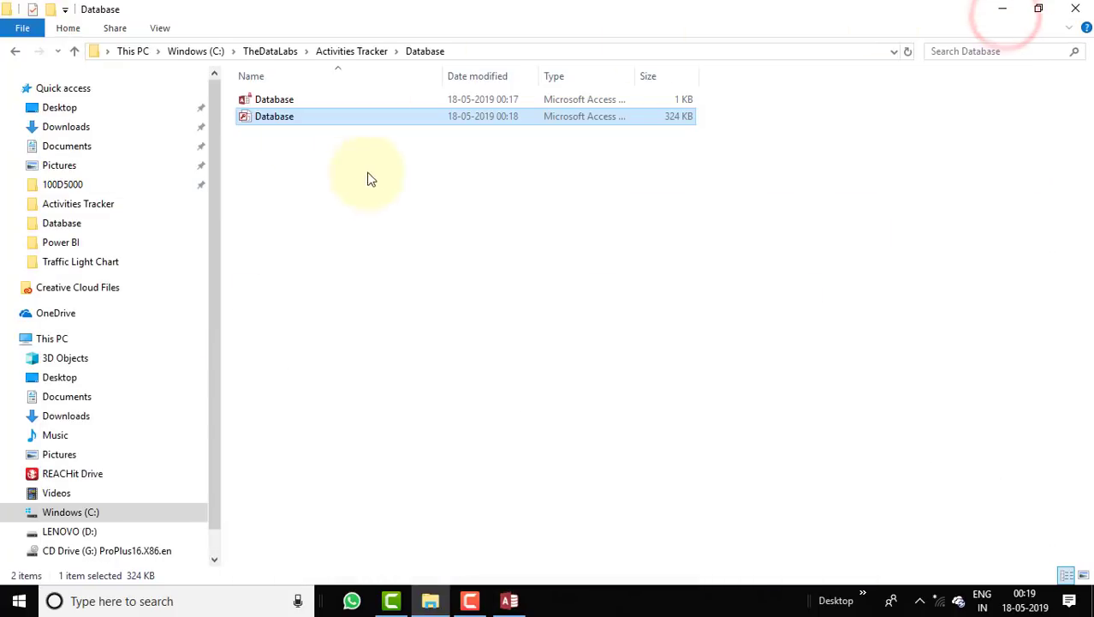
left_click(17, 53)
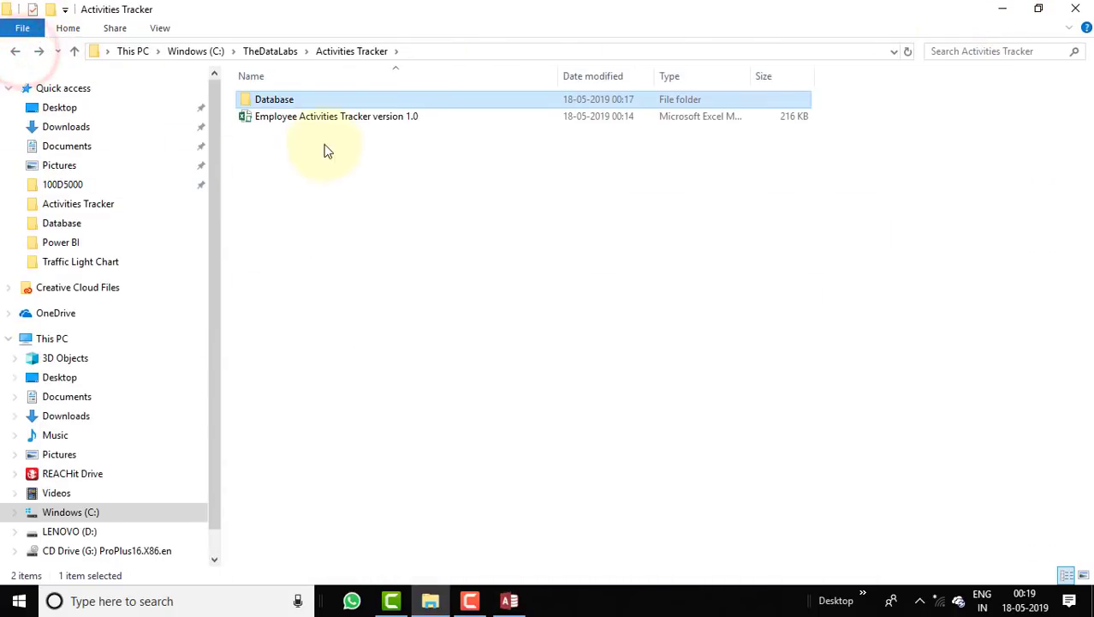
left_click(363, 125)
double_click(363, 125)
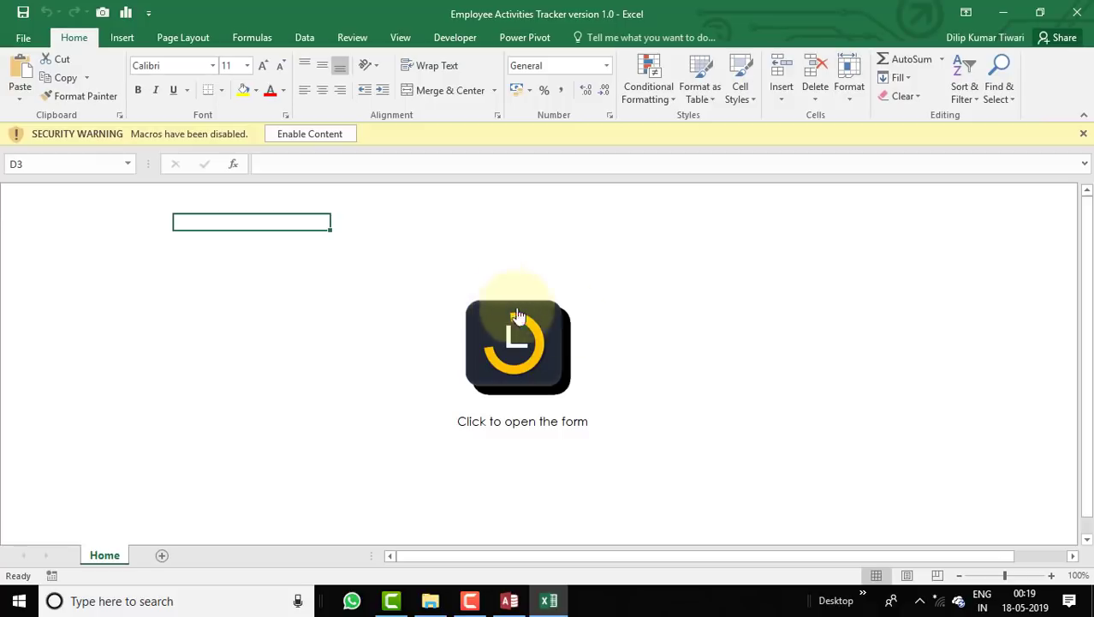
Enable the workbook's macros and launch the Home form from the clock logo.
left_click(290, 135)
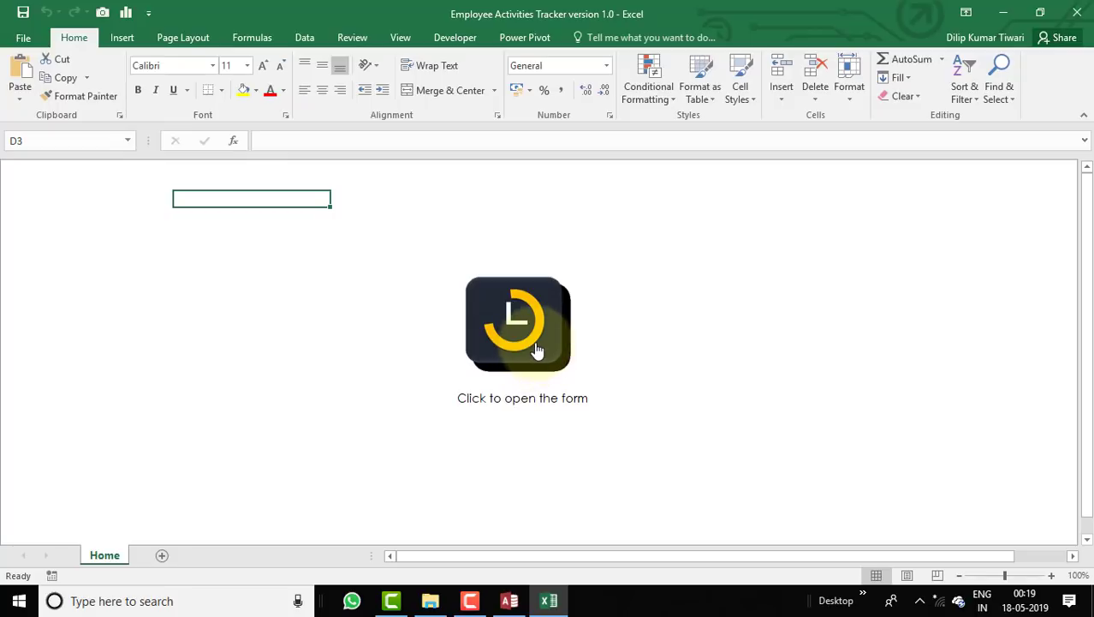
left_click(507, 335)
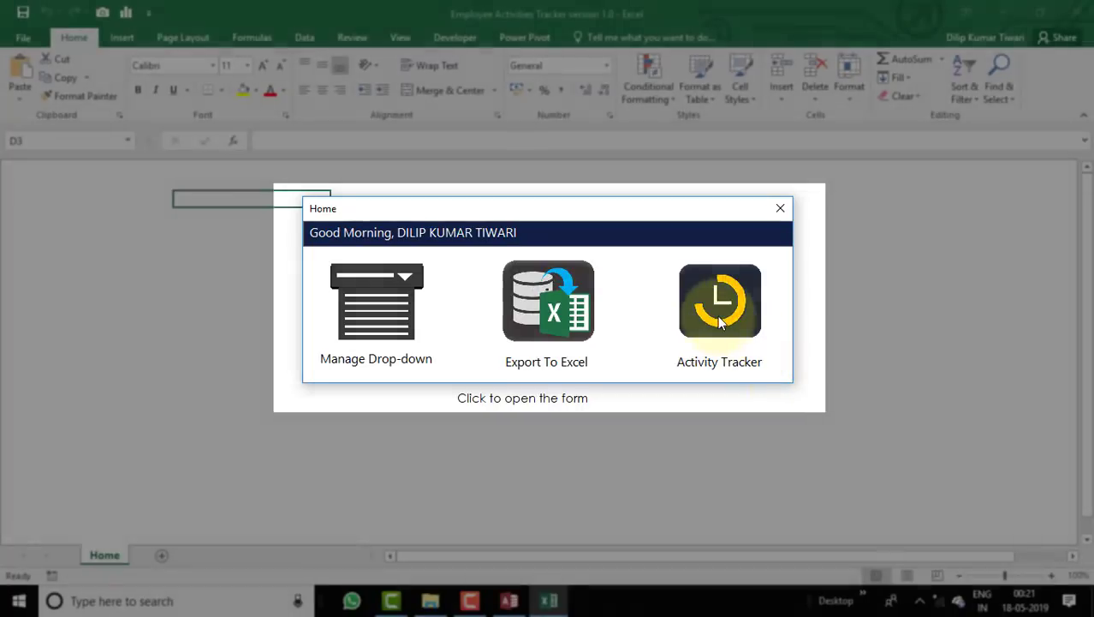
Open the Activity Logger form via the Home form's Activity Tracker icon.
left_click(720, 321)
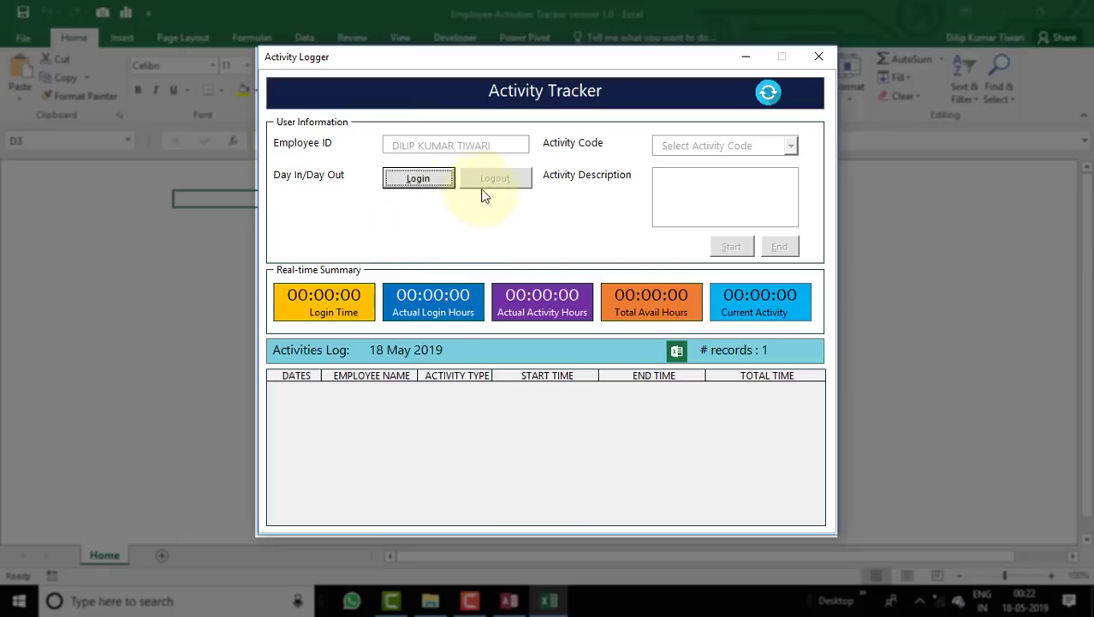
Log in at 12:22:38 and select the new Login entry in the log.
left_click(432, 179)
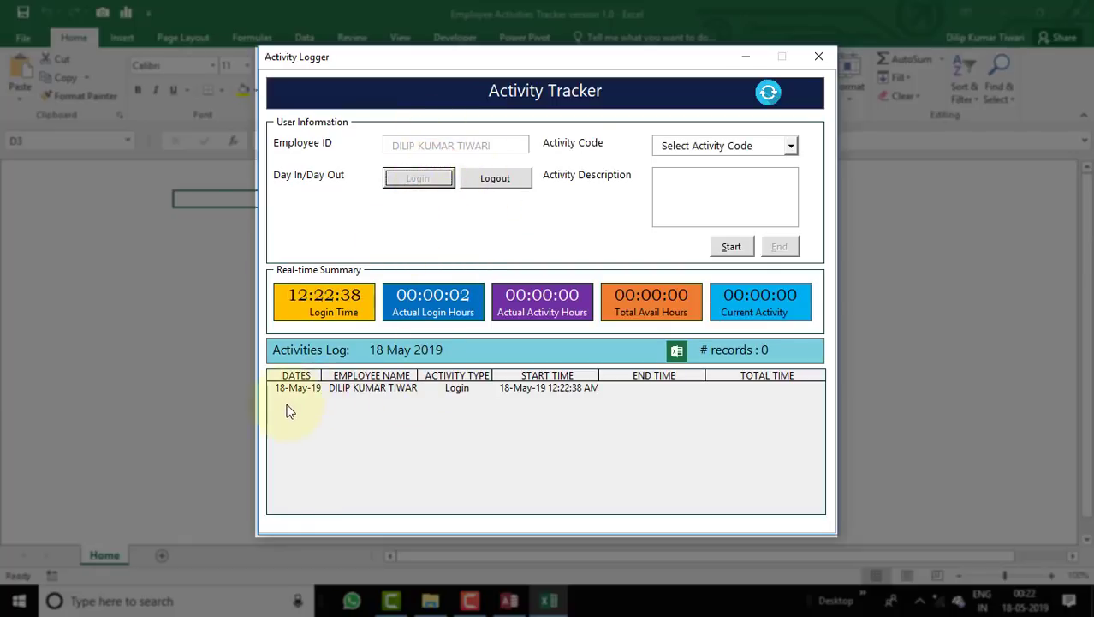
left_click(280, 392)
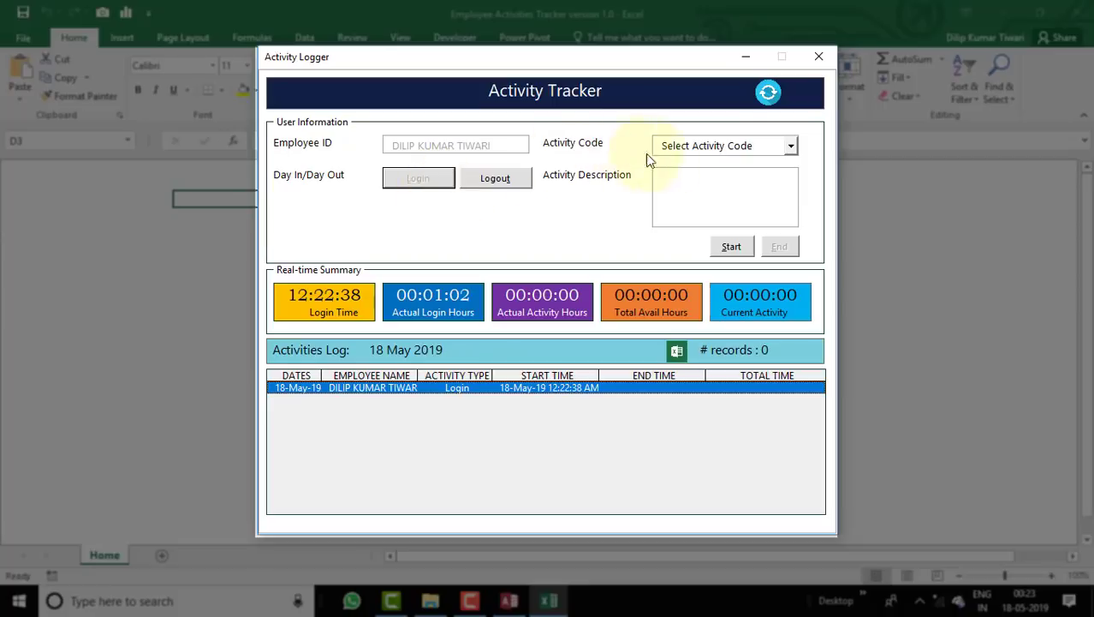
Start a Break activity described as 'Testing', timed from 12:24:00.
left_click(706, 149)
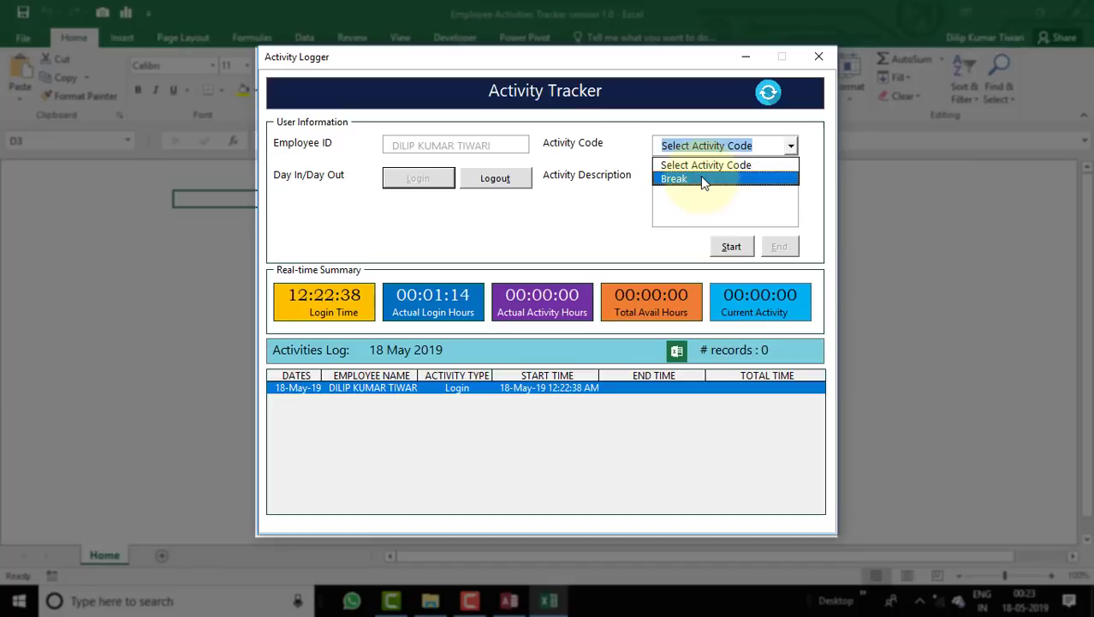
left_click(701, 178)
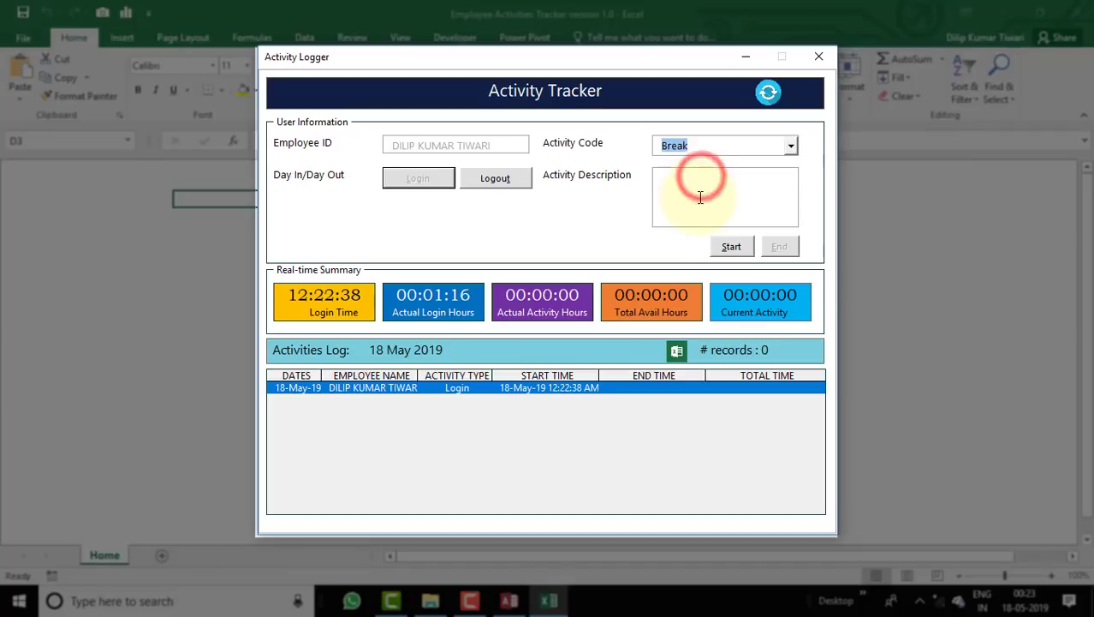
left_click(700, 194)
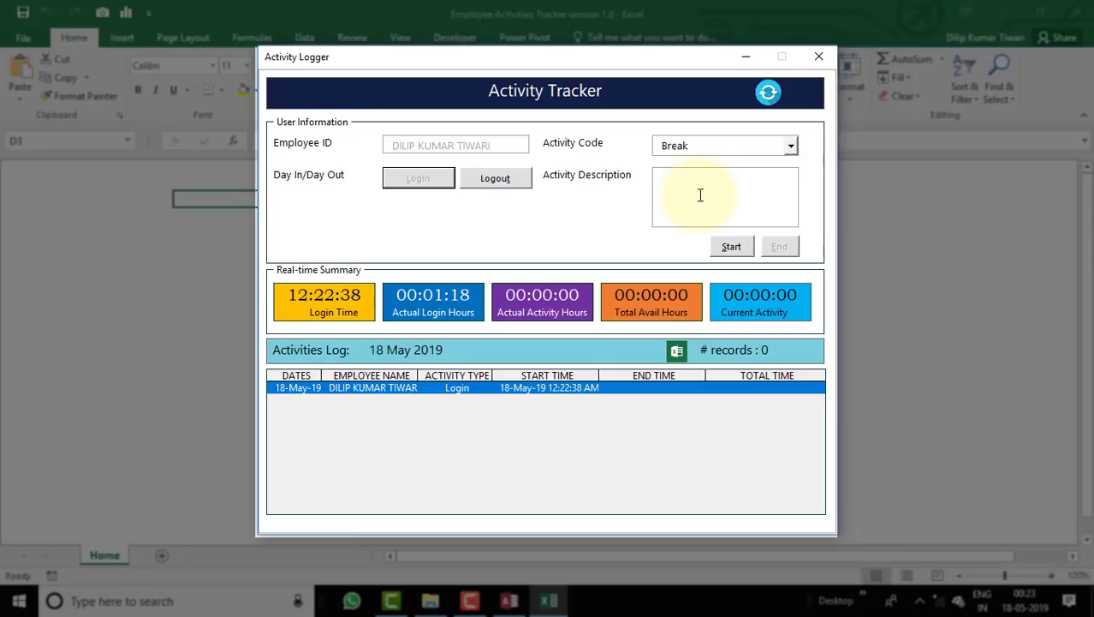
type("Testing")
left_click(733, 252)
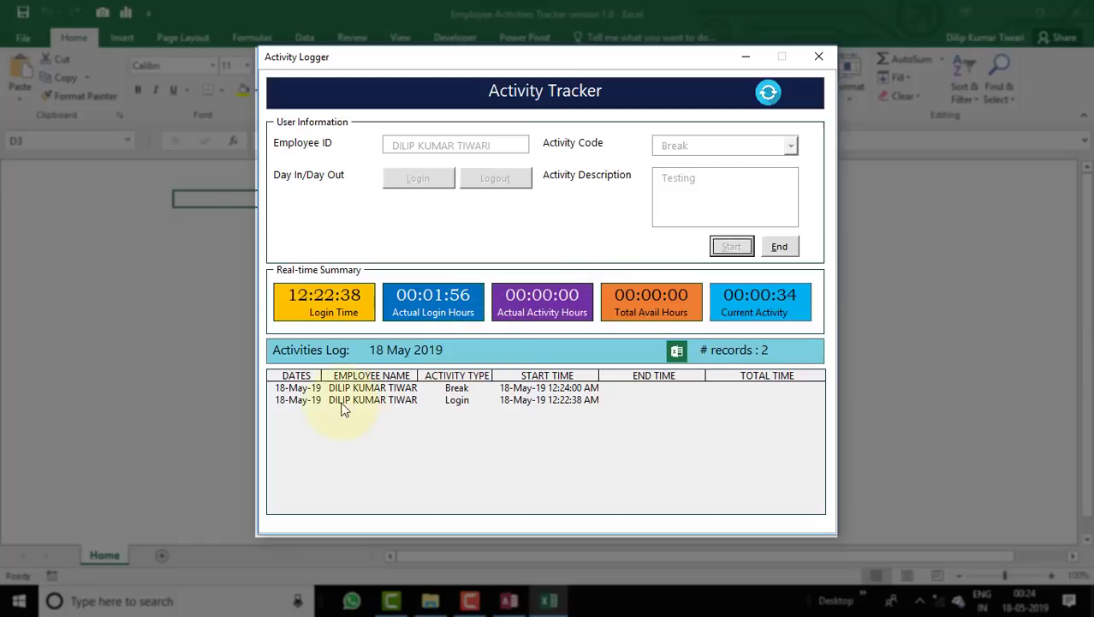
left_click(393, 399)
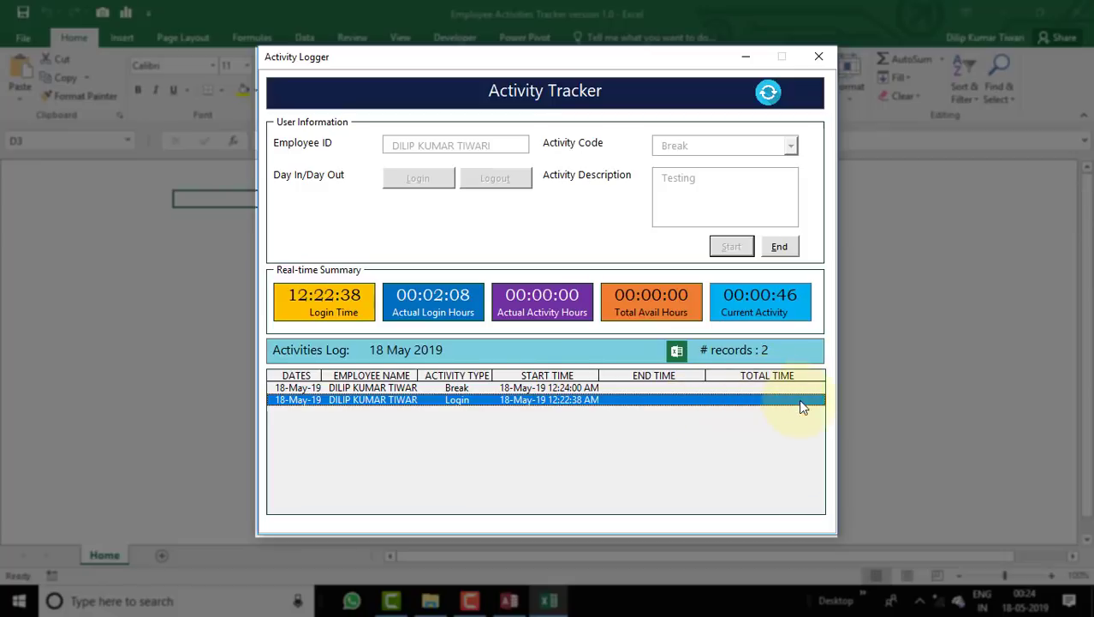
left_click(456, 388)
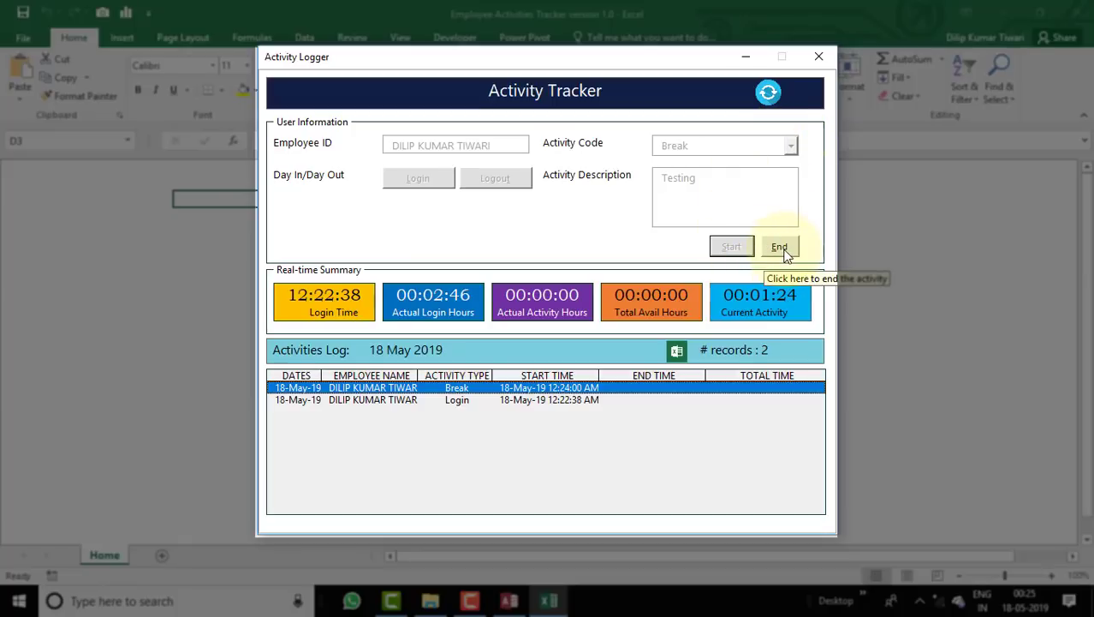
Stop the Break at 12:25:27 (00:01:27) and log out at 12:25:50.
left_click(783, 249)
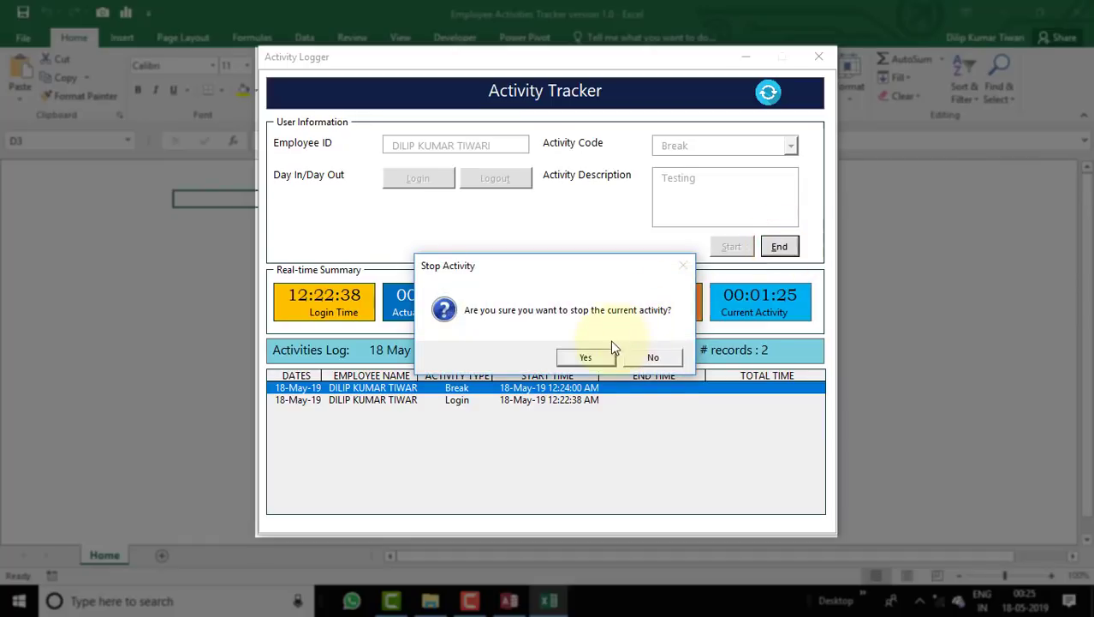
left_click(595, 356)
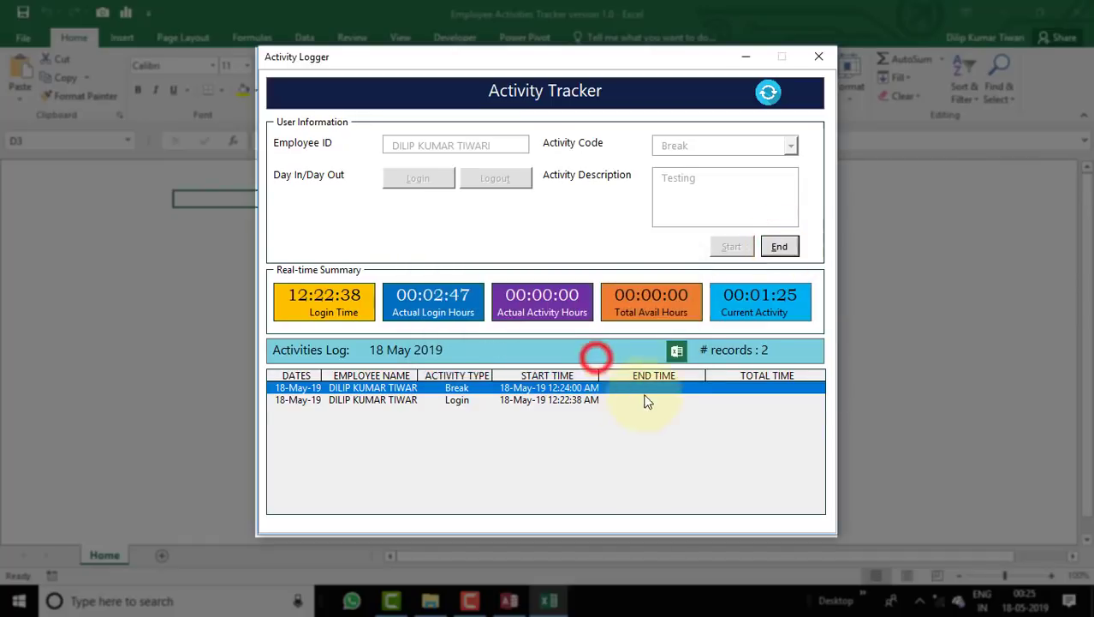
left_click(688, 390)
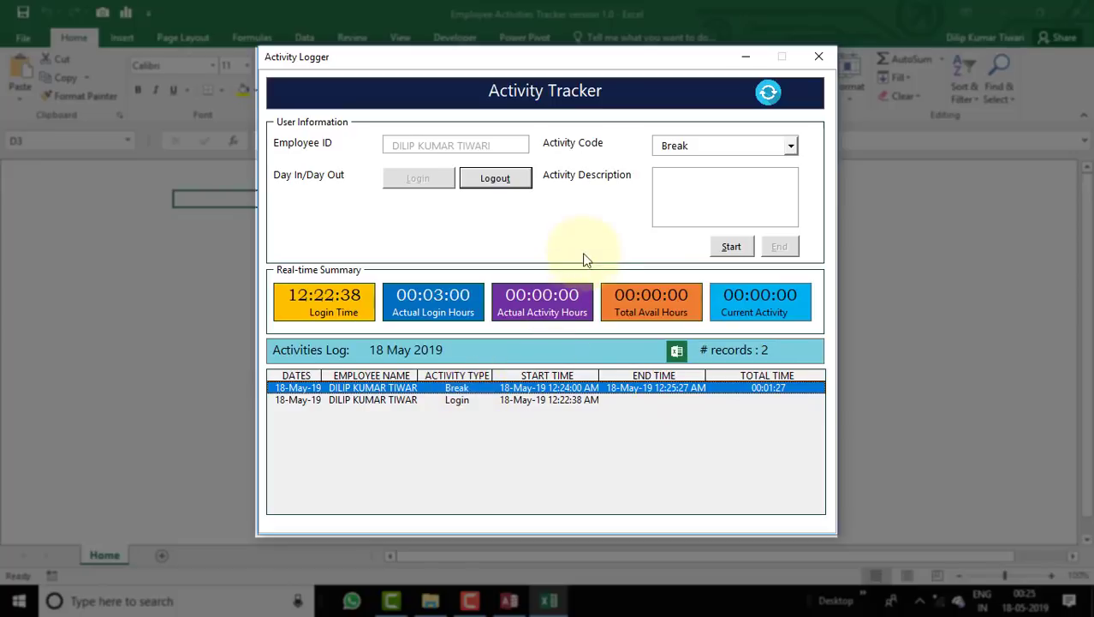
left_click(503, 179)
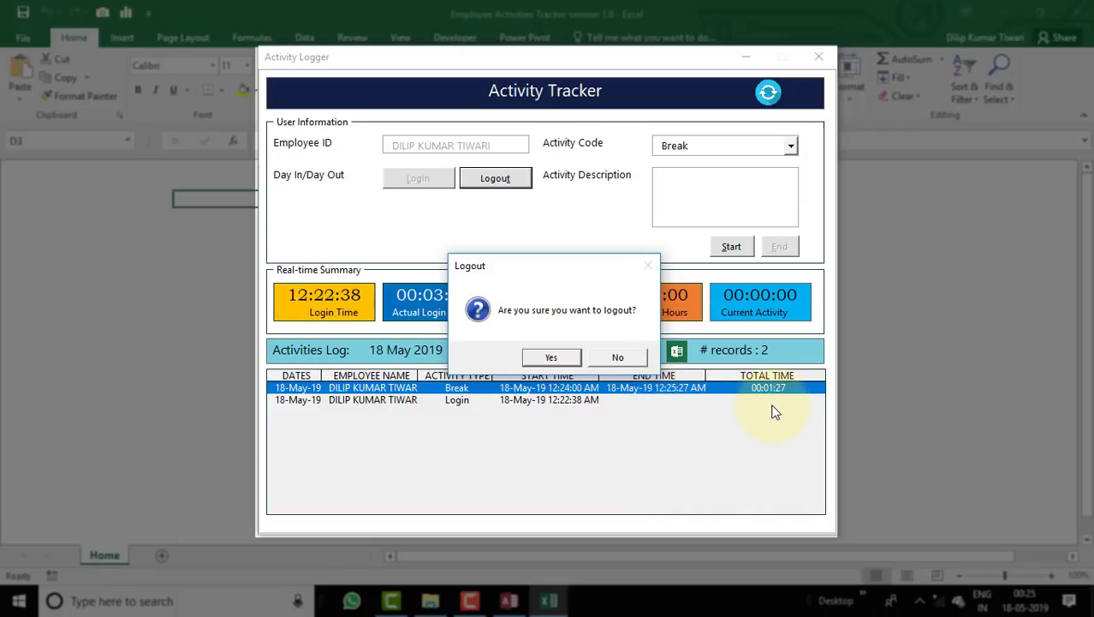
left_click(552, 358)
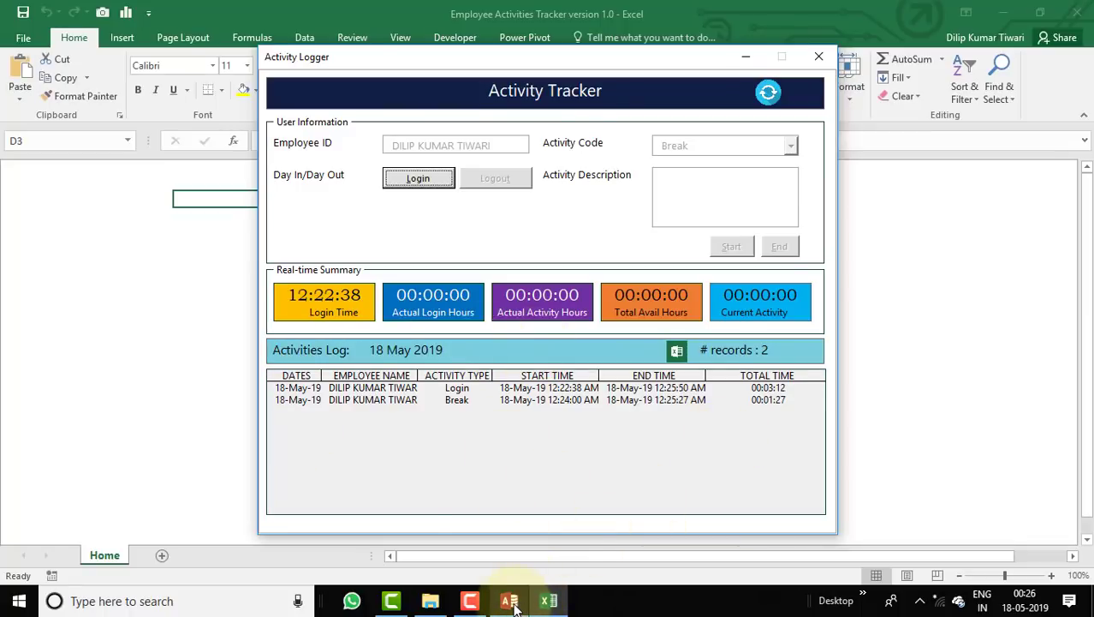
Widen Activity_LOG's Start Time, End Time, Submitted By and Submitted On columns to show full values.
left_click(509, 602)
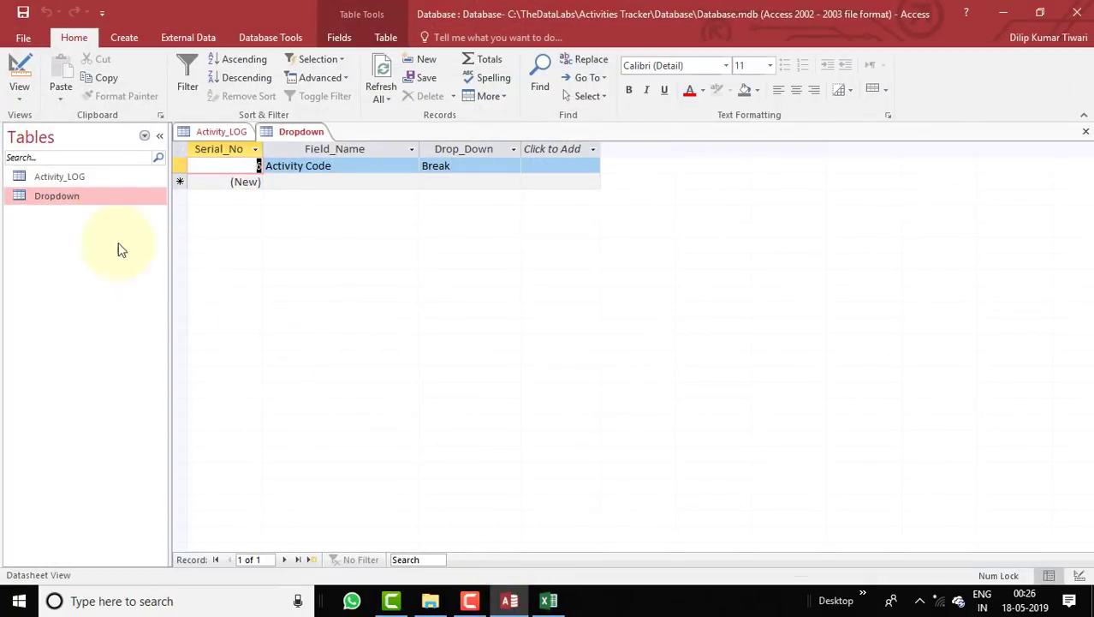
double_click(68, 177)
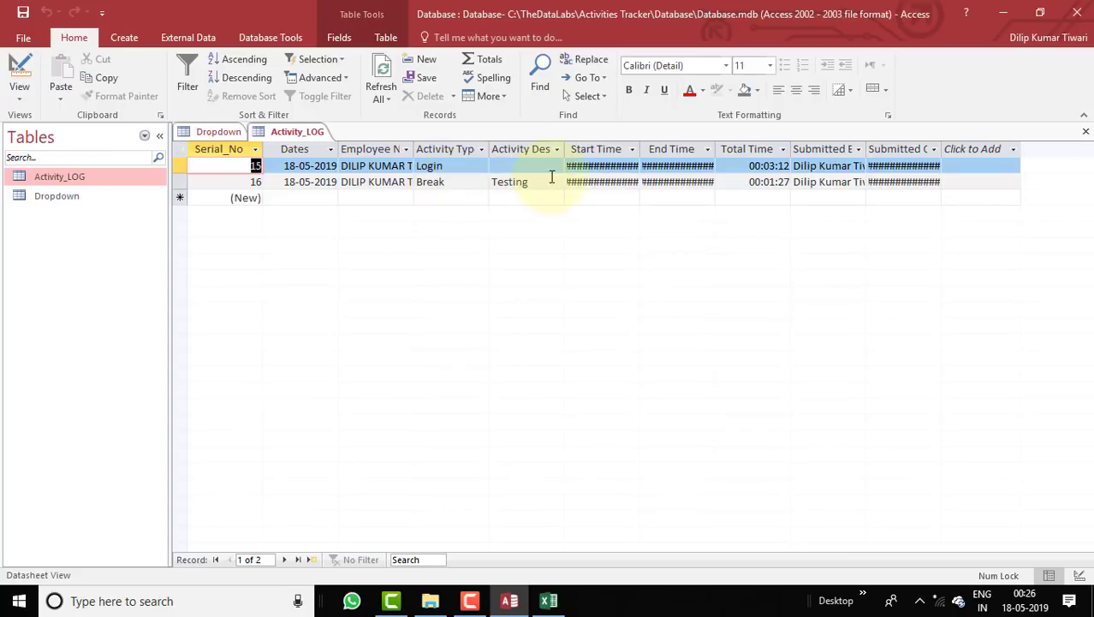
left_click_drag(642, 149, 677, 150)
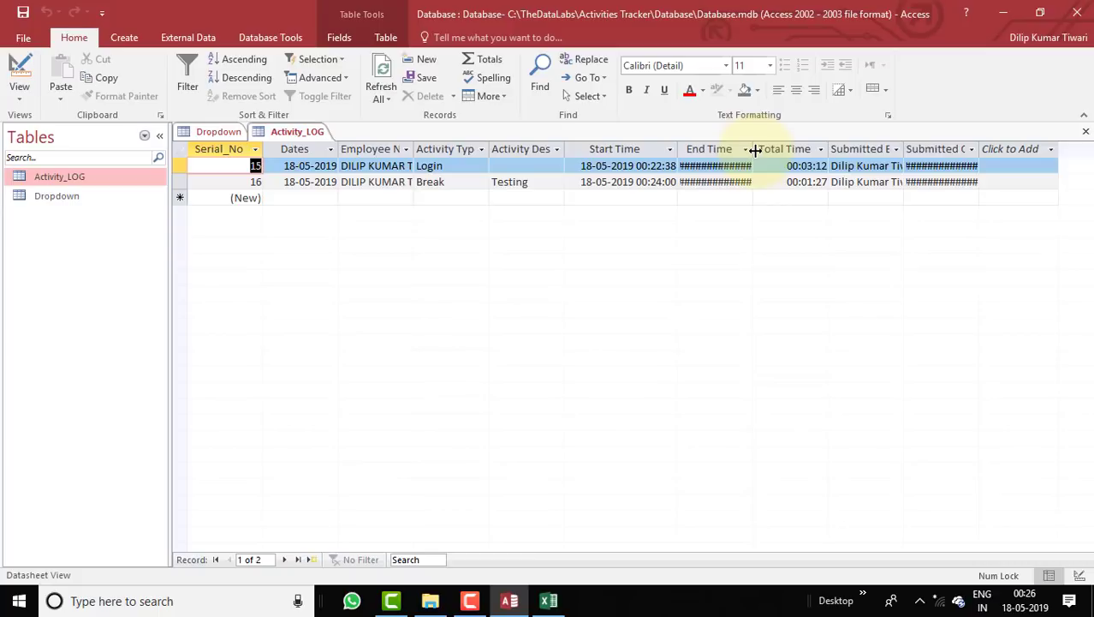
left_click_drag(752, 149, 796, 150)
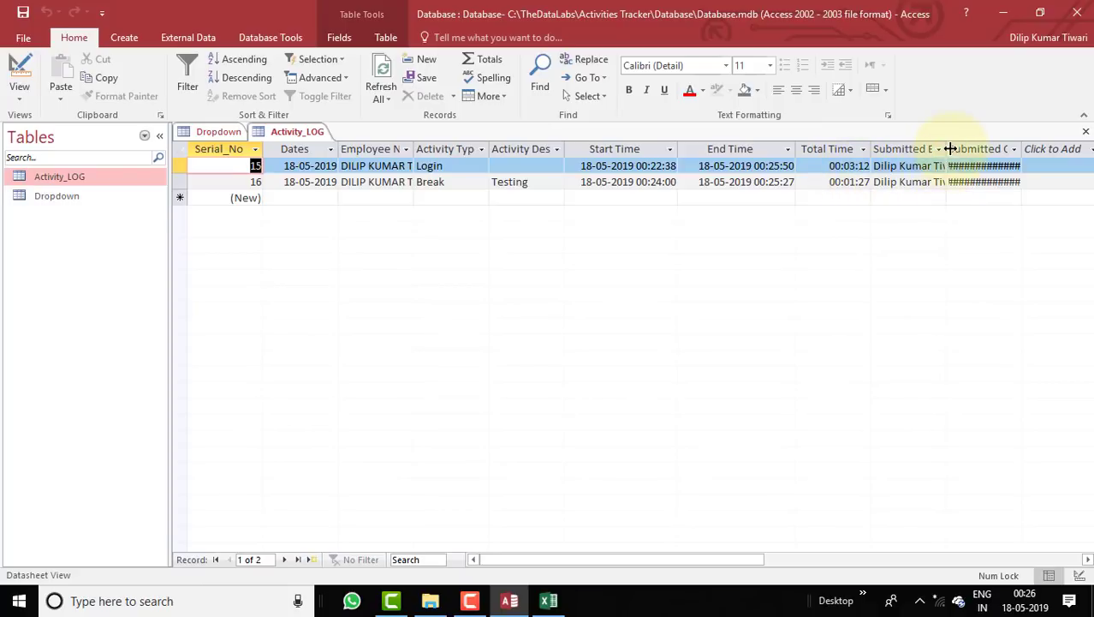
double_click(948, 150)
left_click_drag(740, 559, 839, 557)
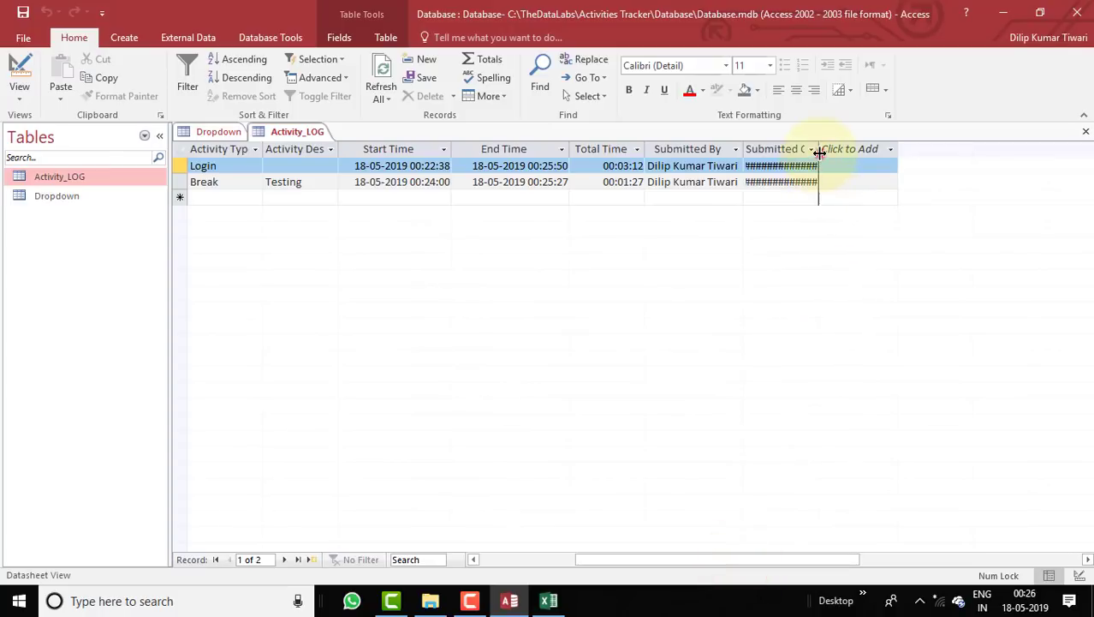
left_click_drag(818, 152, 842, 153)
left_click(882, 149)
left_click(794, 255)
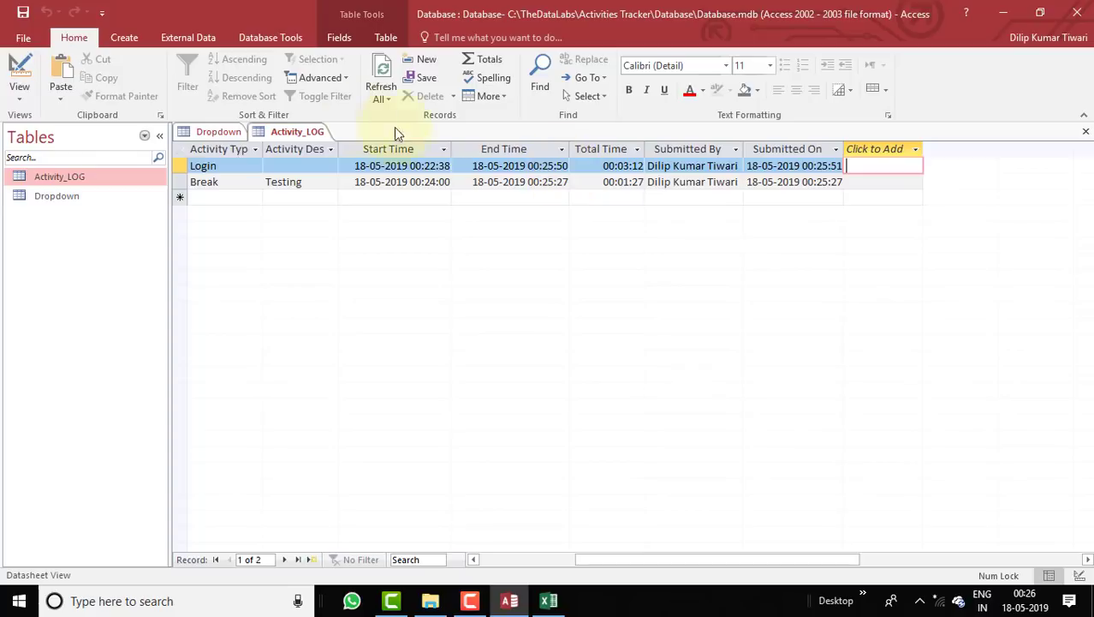
Close all Access tables, saving the new layout, and return to Excel.
right_click(263, 137)
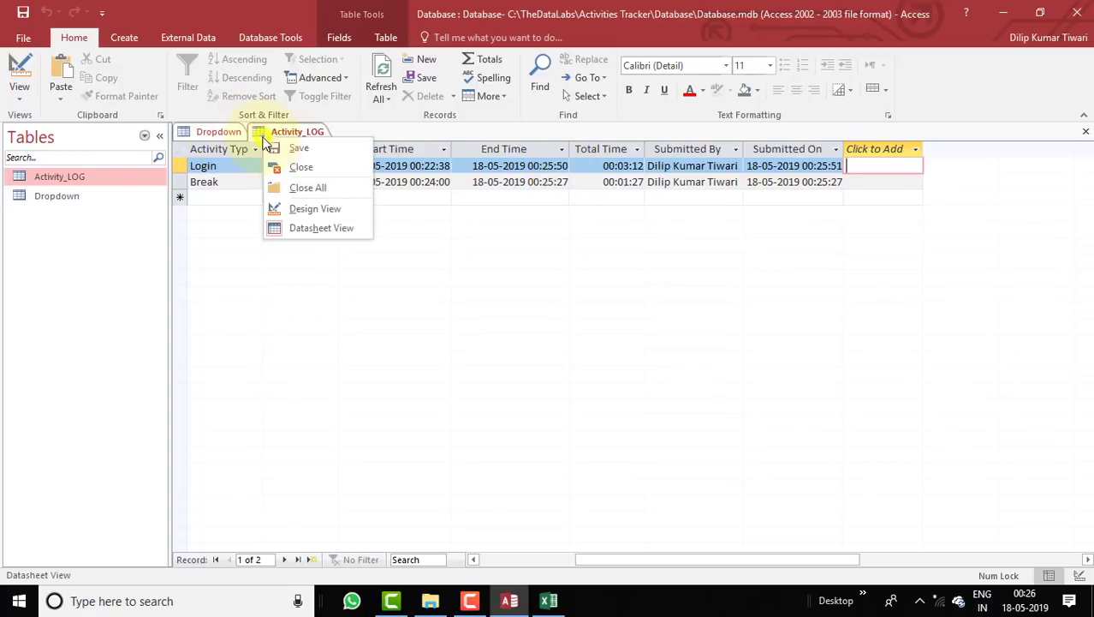
left_click(294, 188)
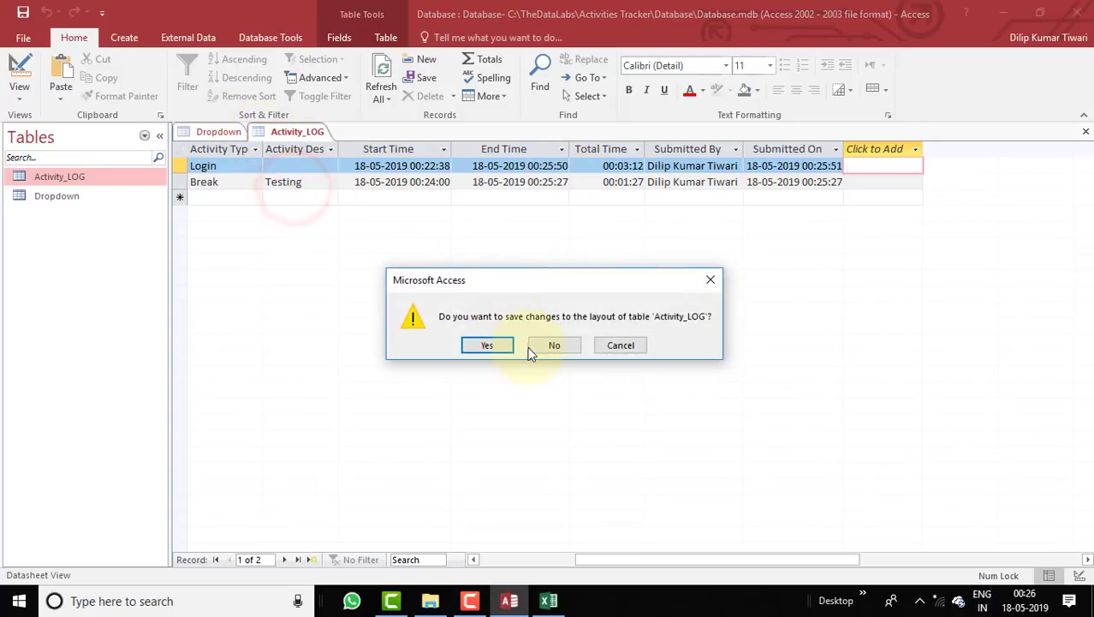
left_click(487, 345)
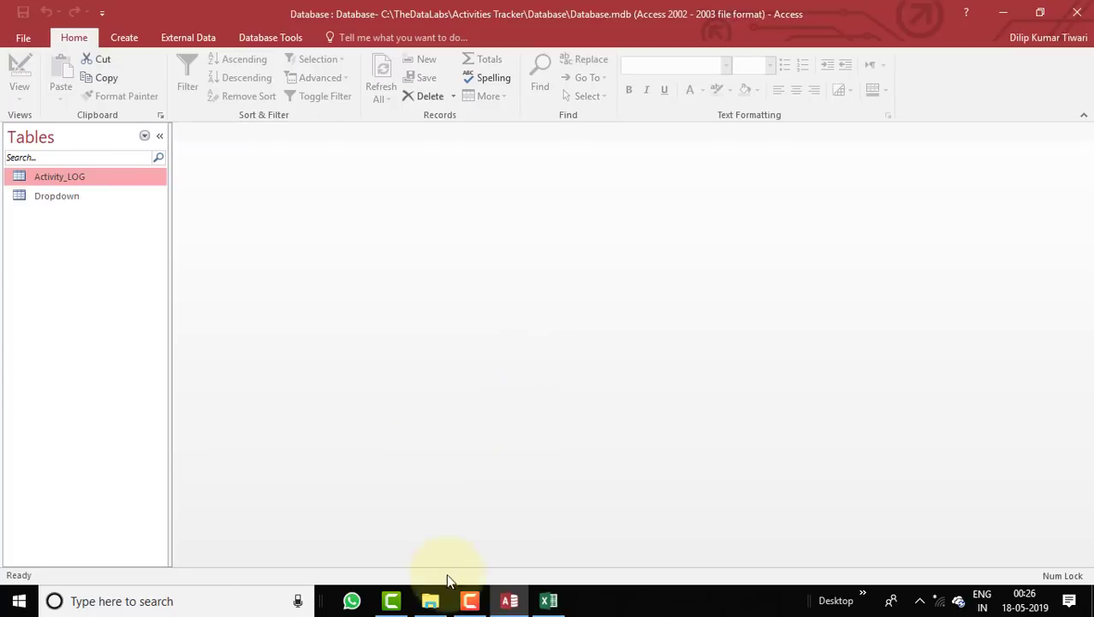
left_click(549, 601)
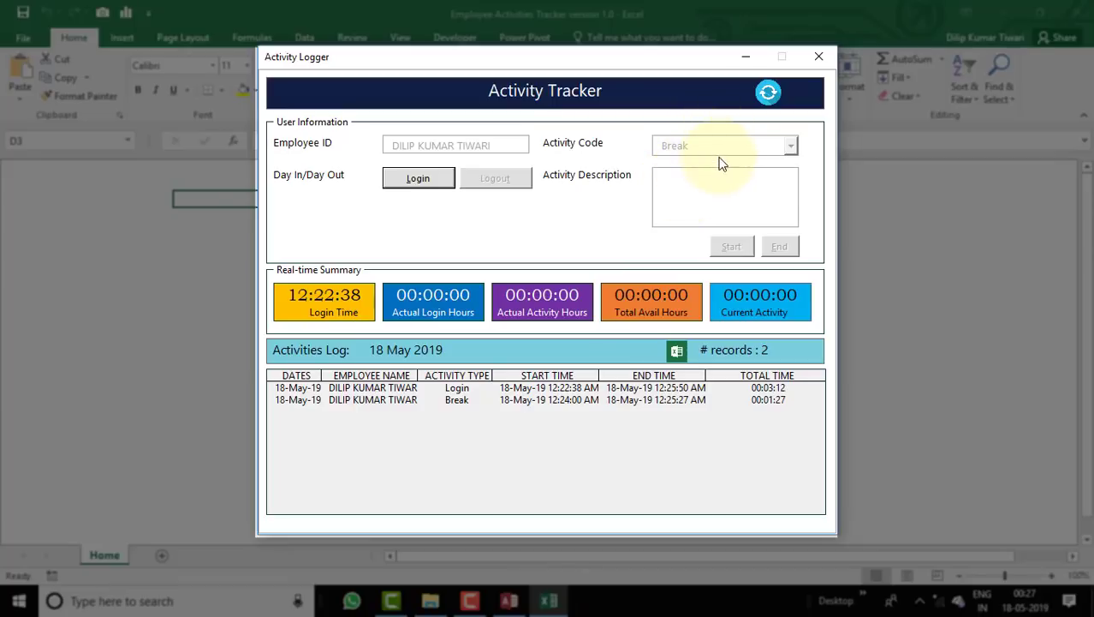
Close the Activity Logger userform to get back to the tracker's Home form.
left_click(820, 58)
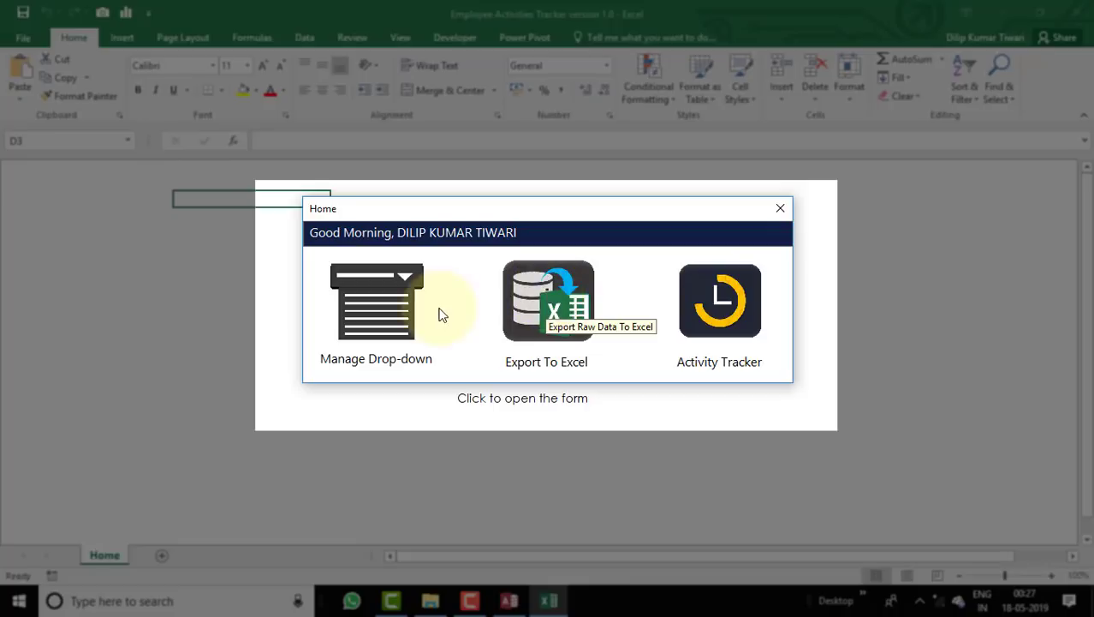
Add 'YouTube Video' to the Activity Code drop-down list in Manage Drop-down, then close it.
left_click(393, 318)
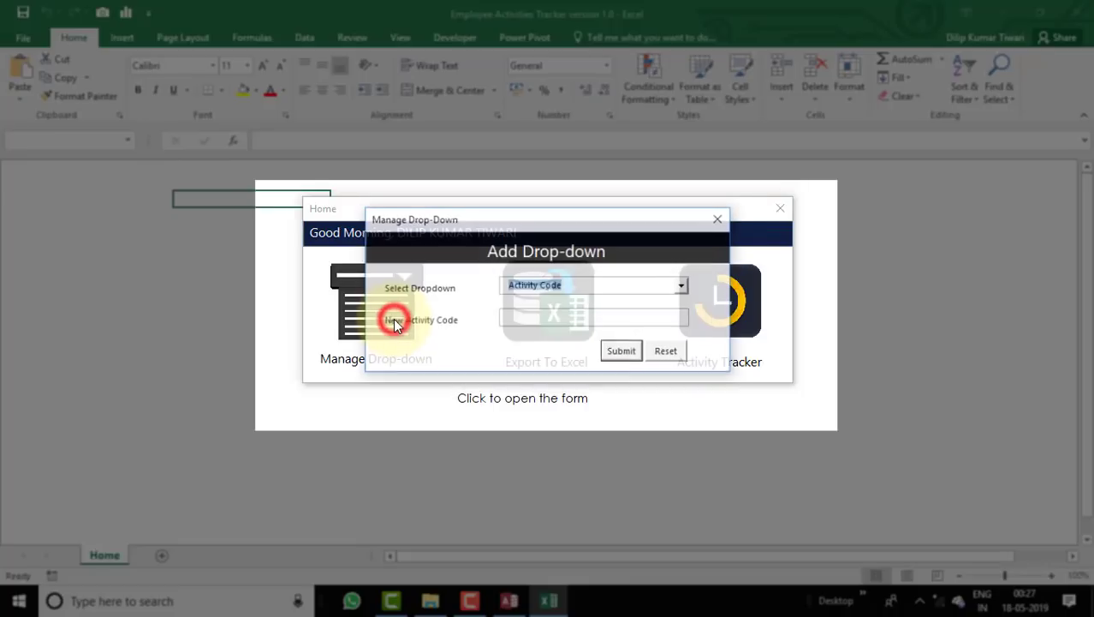
left_click(682, 286)
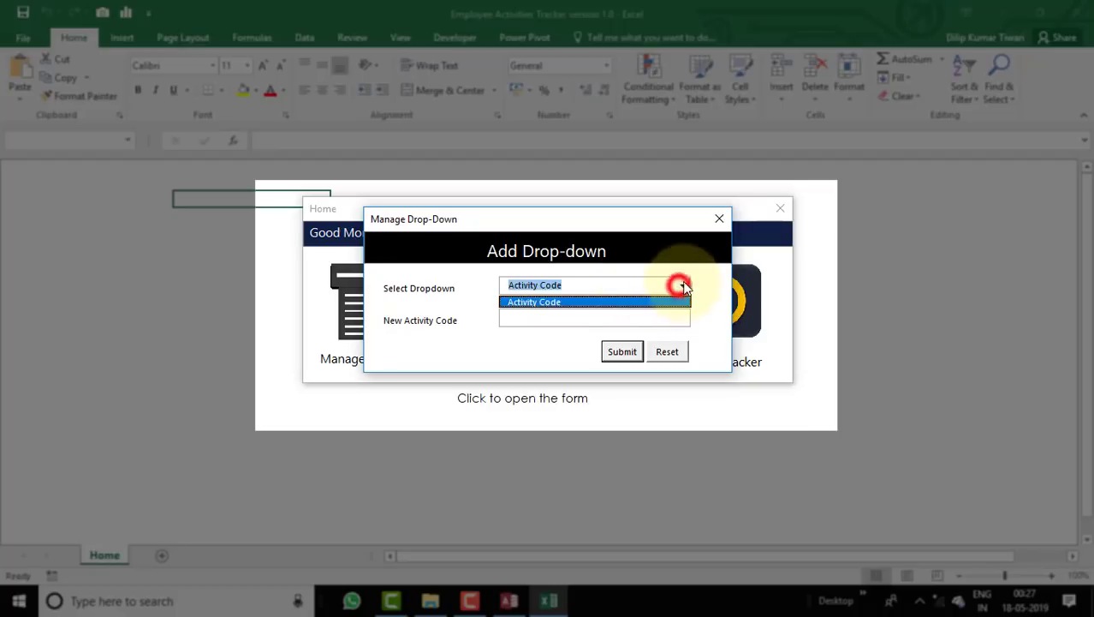
left_click(587, 302)
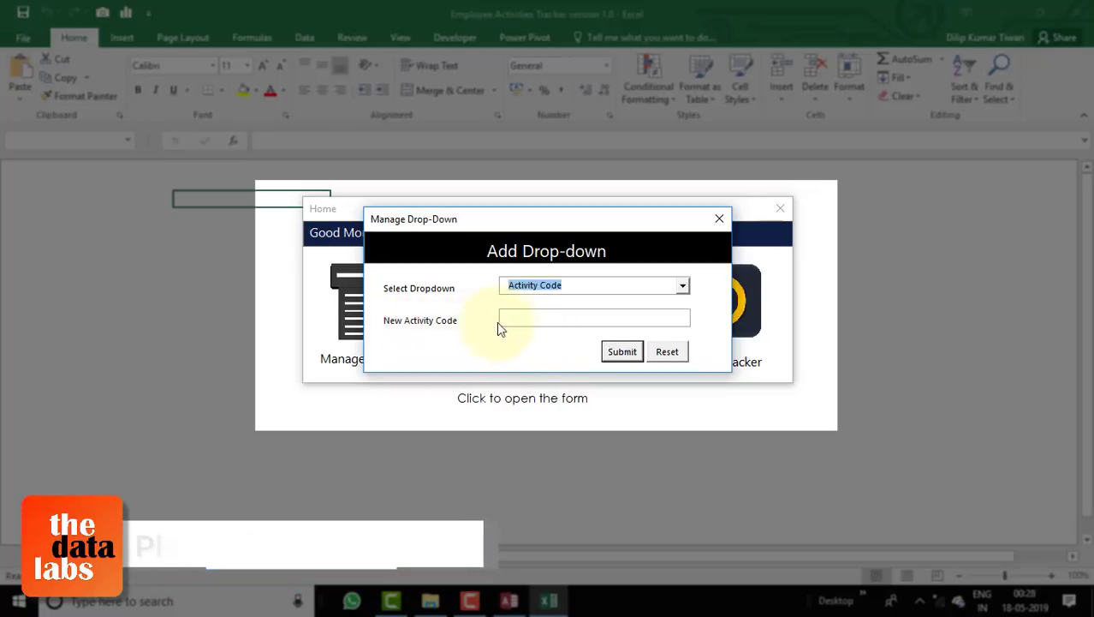
left_click(527, 314)
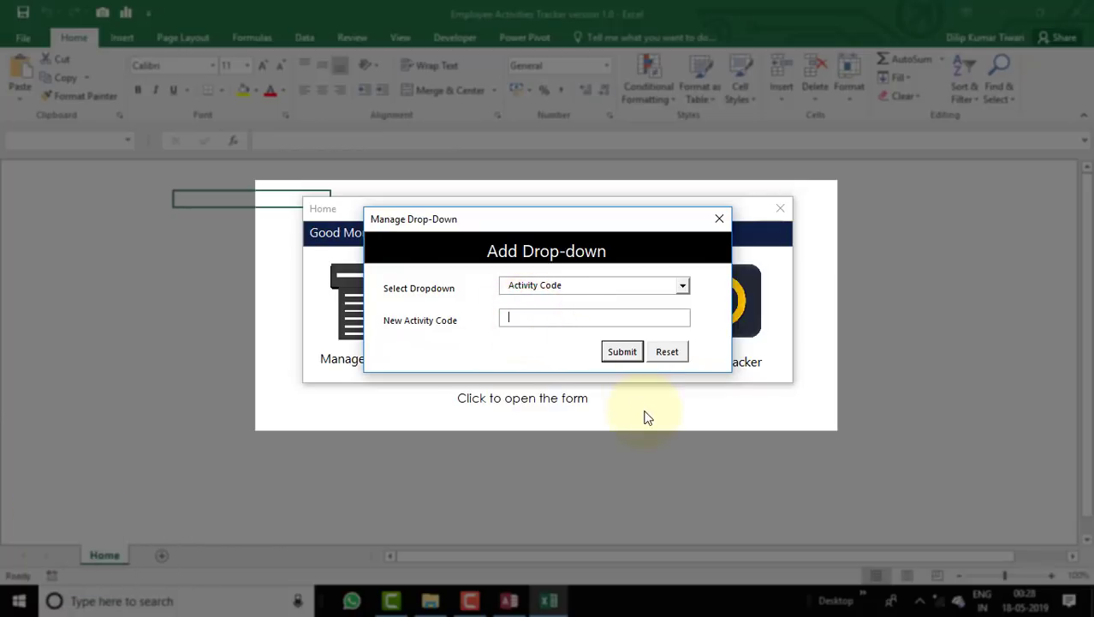
type("YOu")
key("BackSpace")
key("BackSpace")
type("ouTube Vide")
left_click(629, 356)
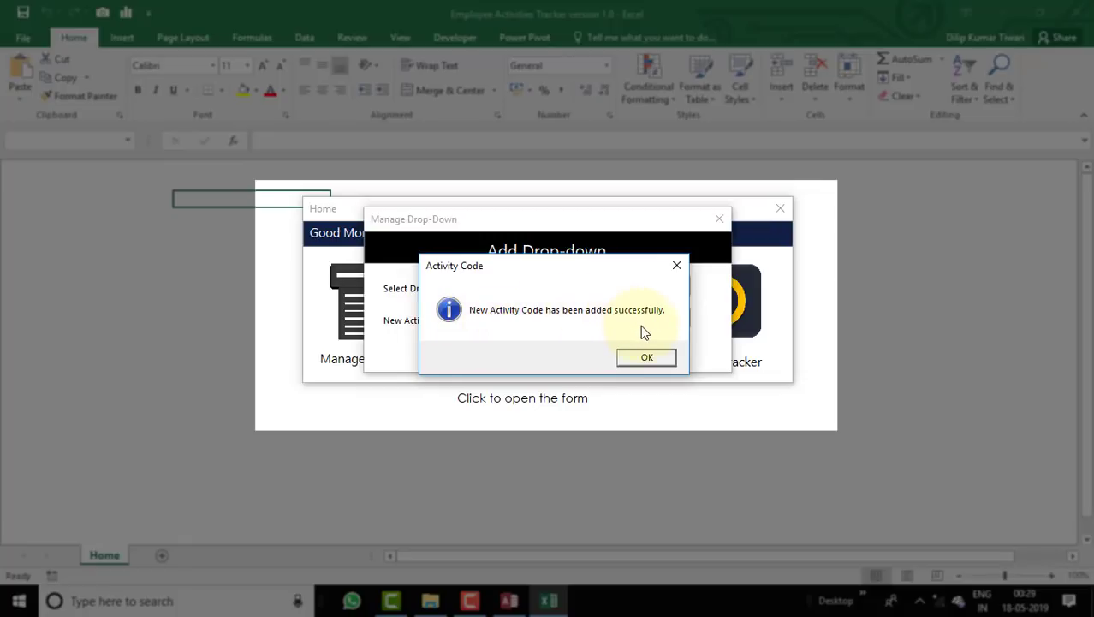
left_click(646, 357)
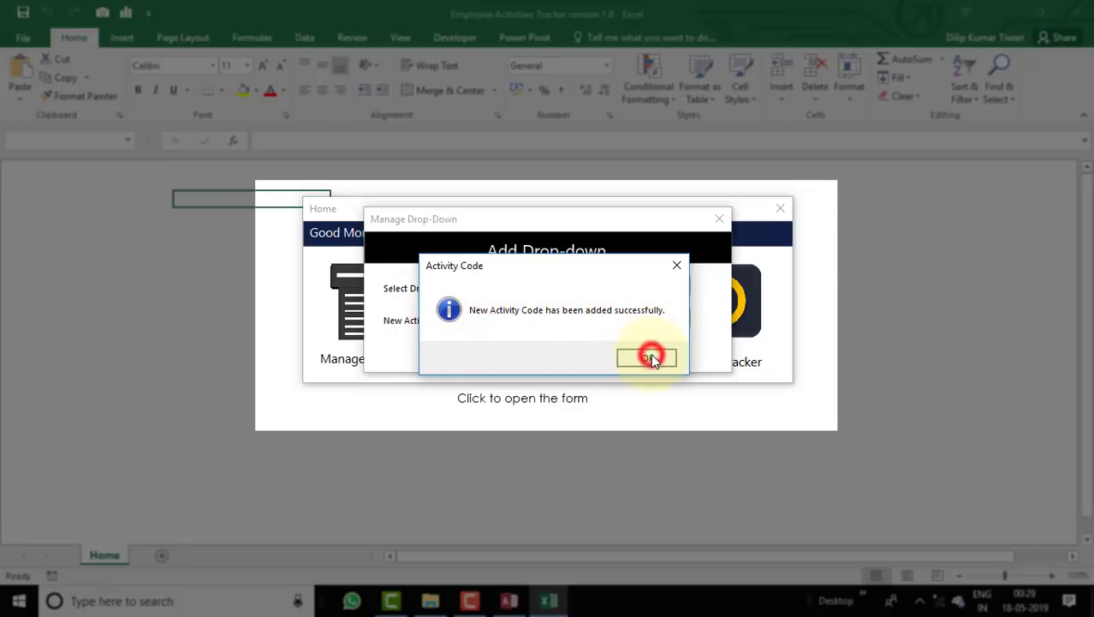
left_click(718, 220)
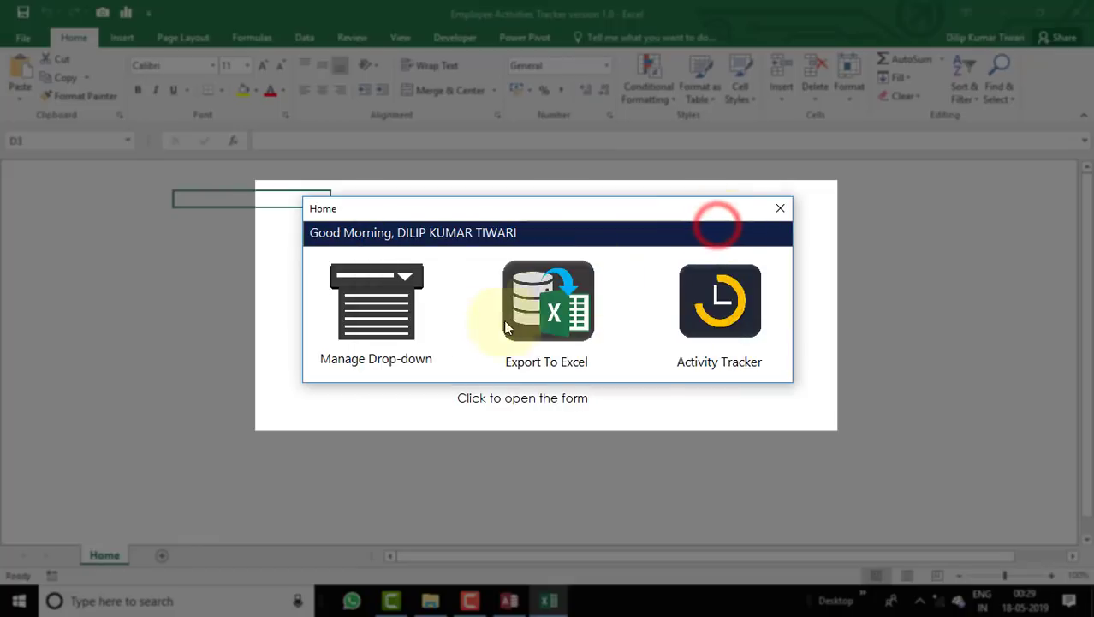
Open the Activity Tracker, log in for a new session, and bring up the activity code list.
left_click(724, 319)
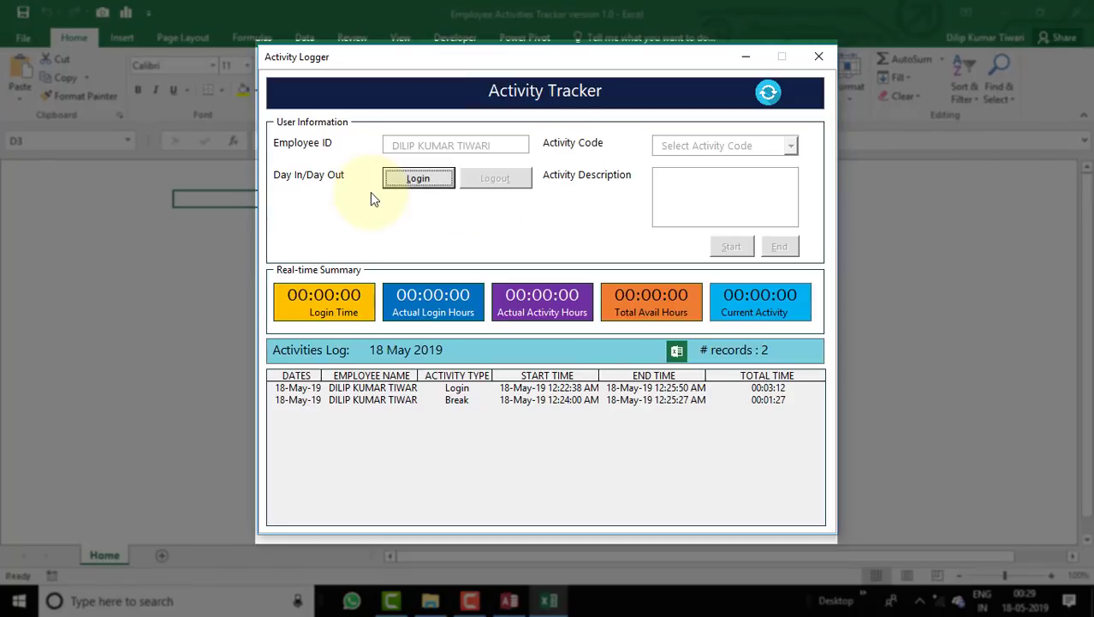
left_click(437, 183)
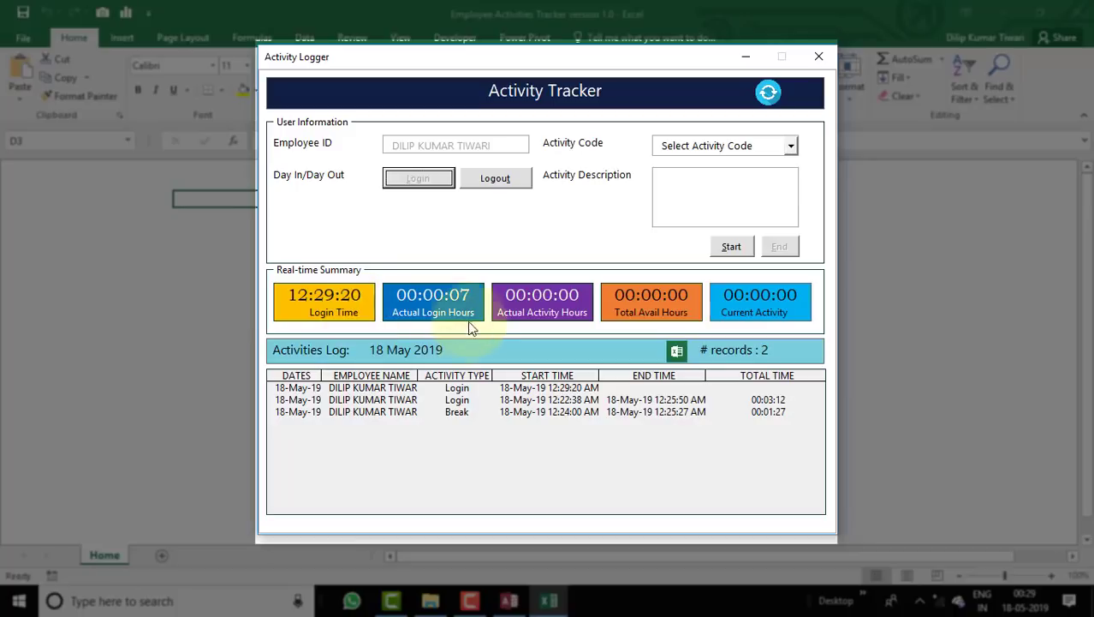
left_click(732, 145)
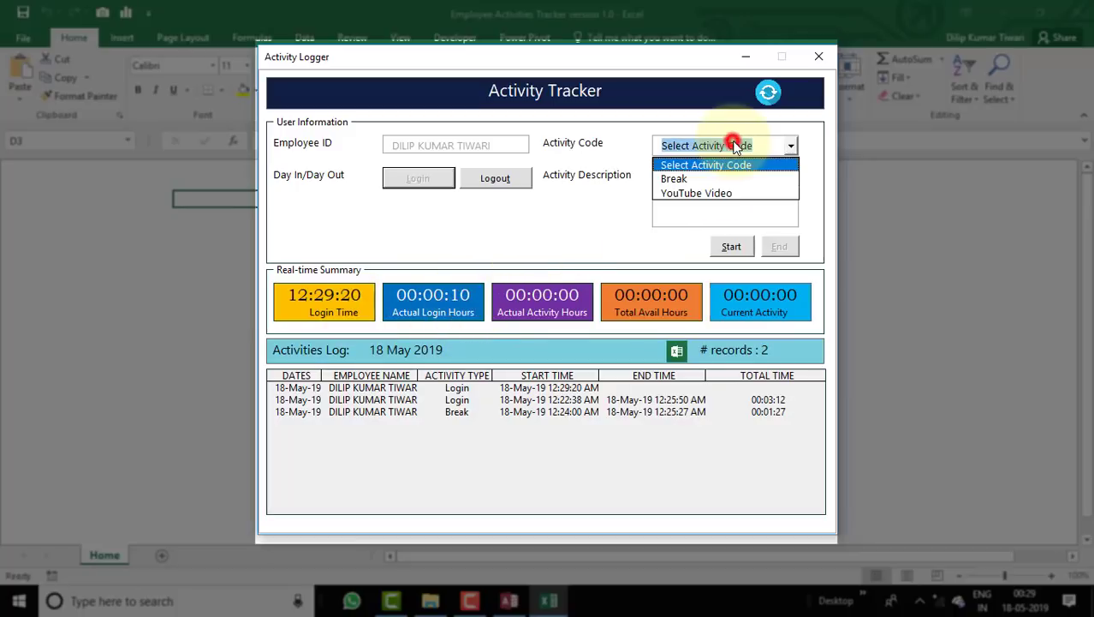
Start a YouTube Video activity with the description 'Testing'.
left_click(745, 194)
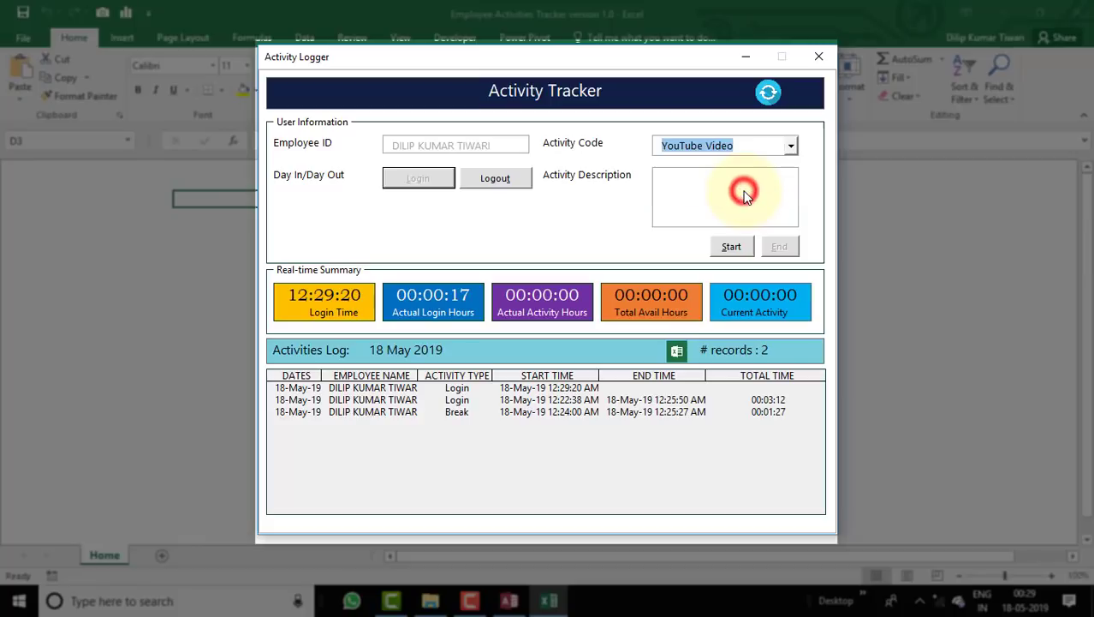
left_click(743, 190)
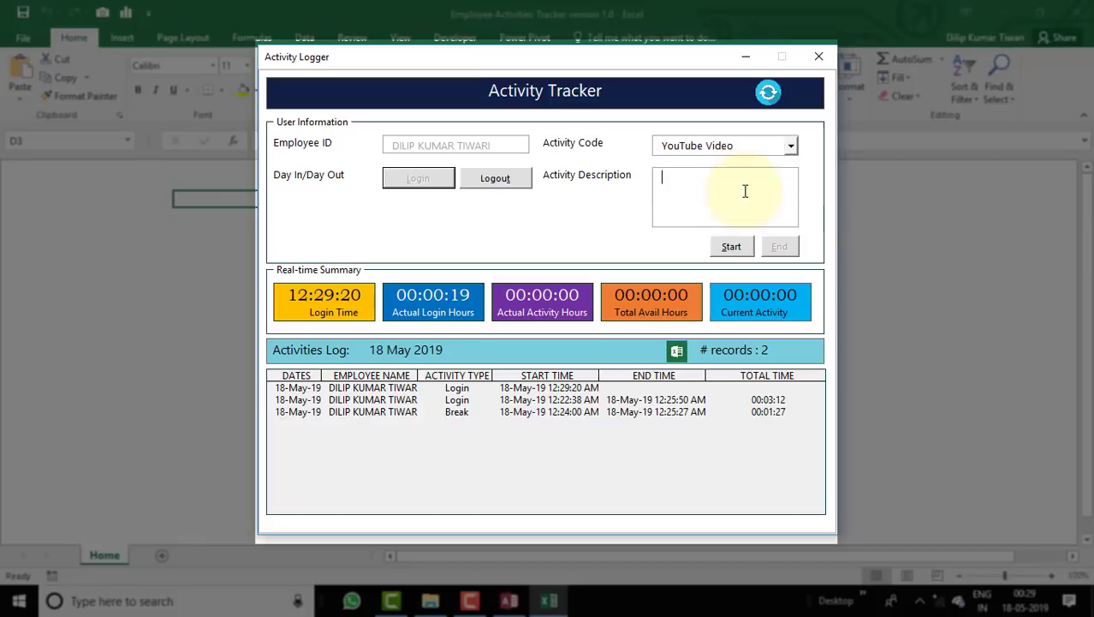
type("Testing")
left_click(739, 247)
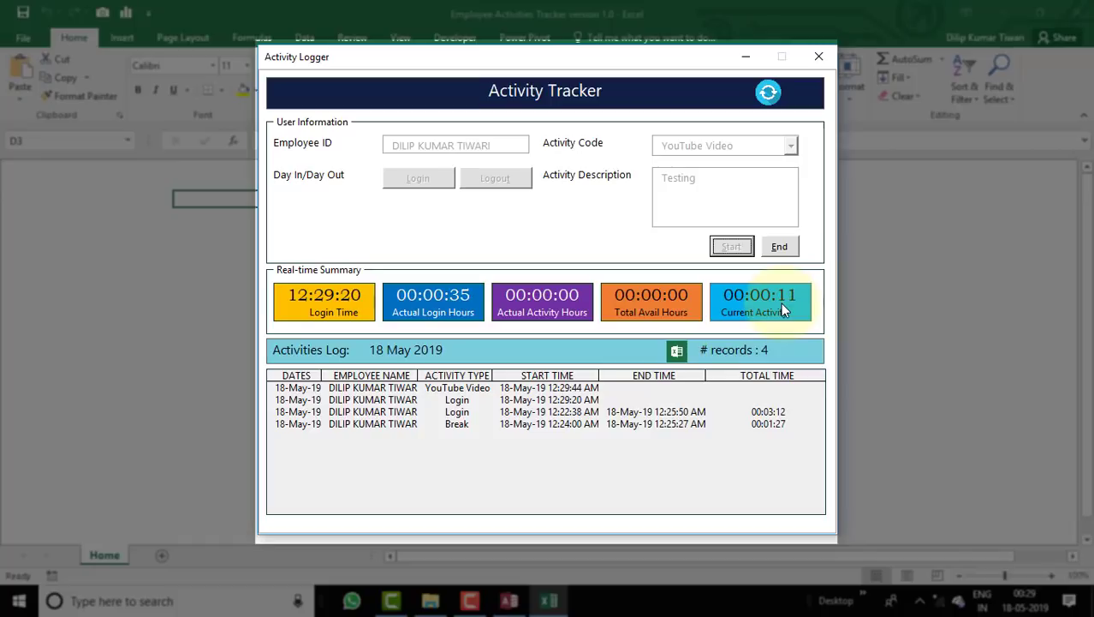
Check the earlier Login and Break records and the new 12:29:20 Login record in the log.
left_click(464, 412)
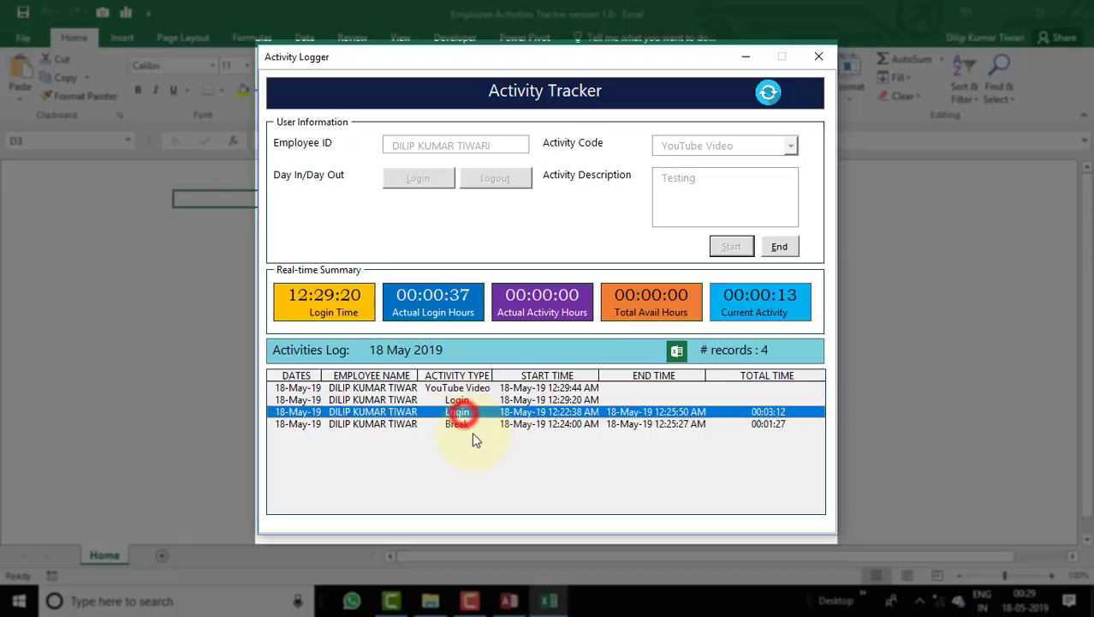
left_click(468, 424)
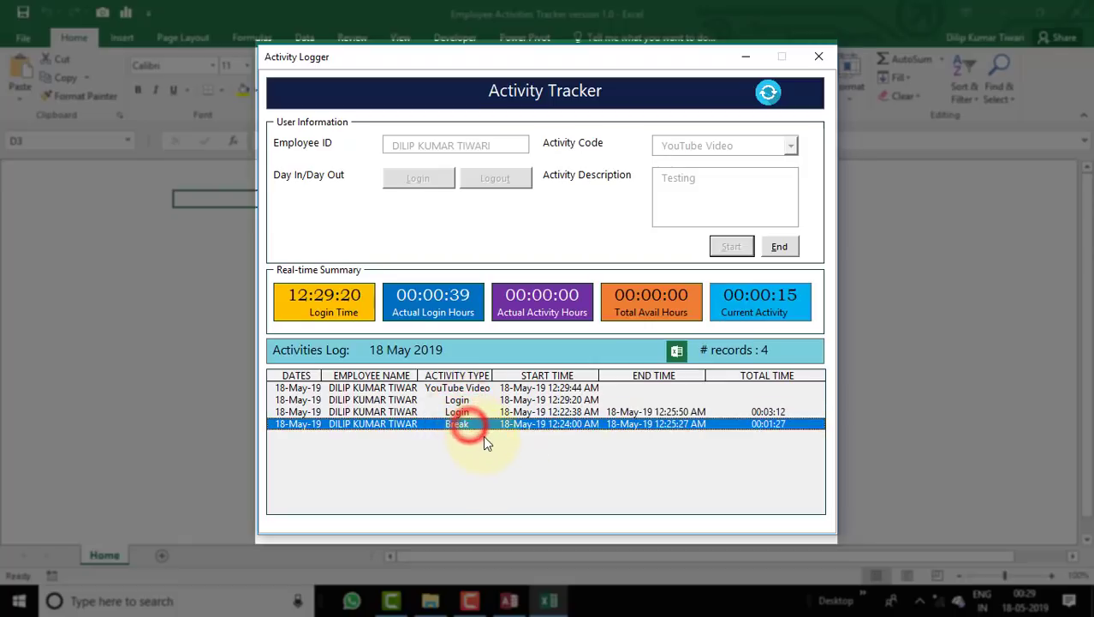
left_click(467, 414)
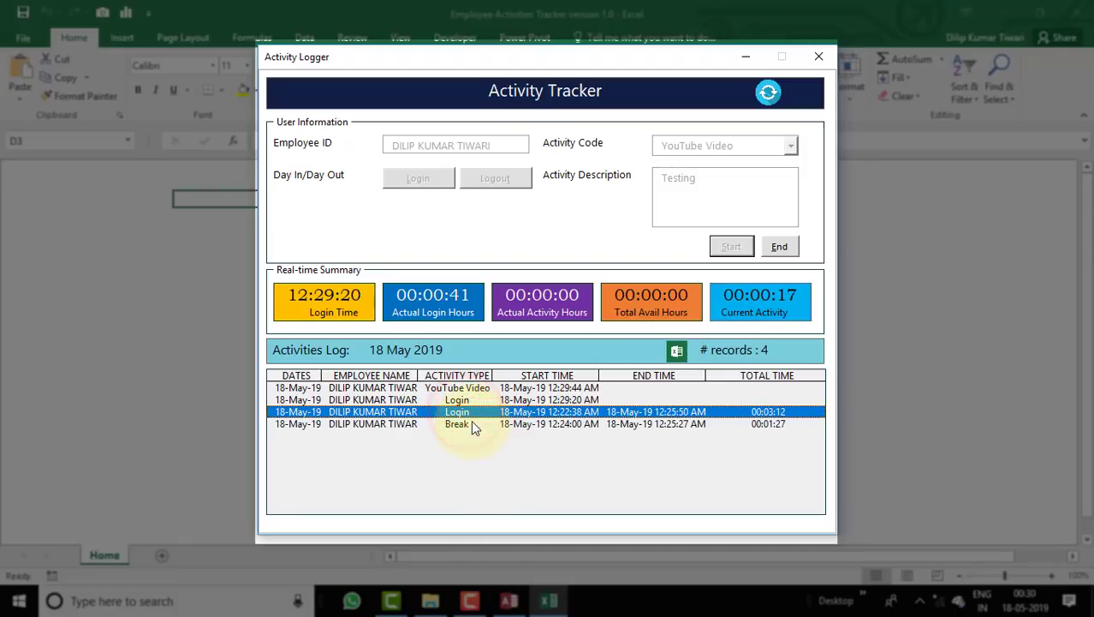
left_click(471, 423)
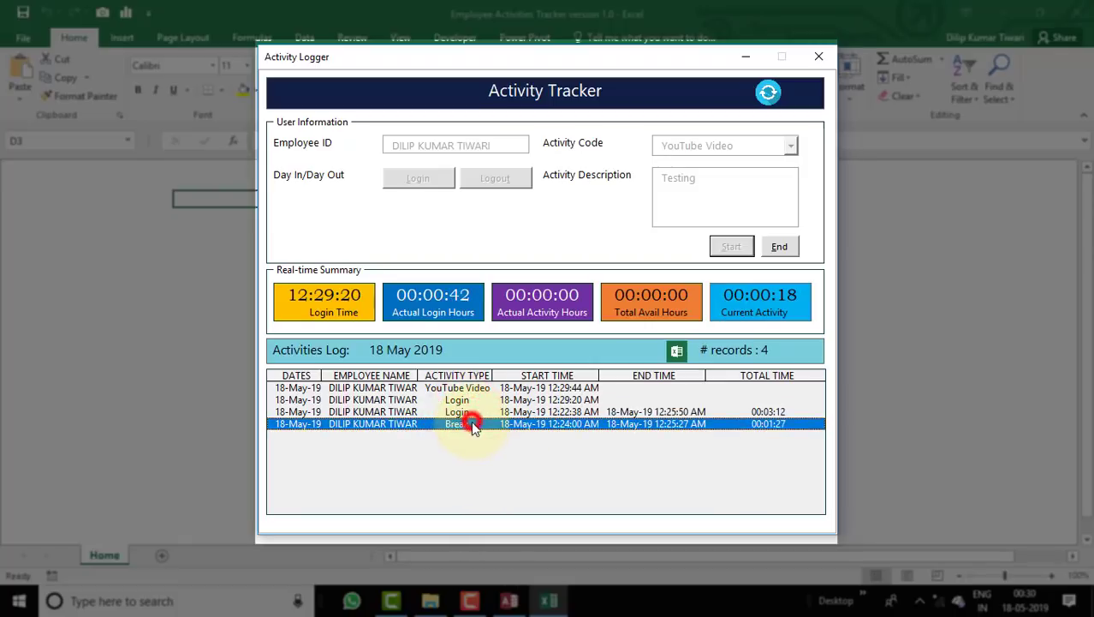
left_click(517, 400)
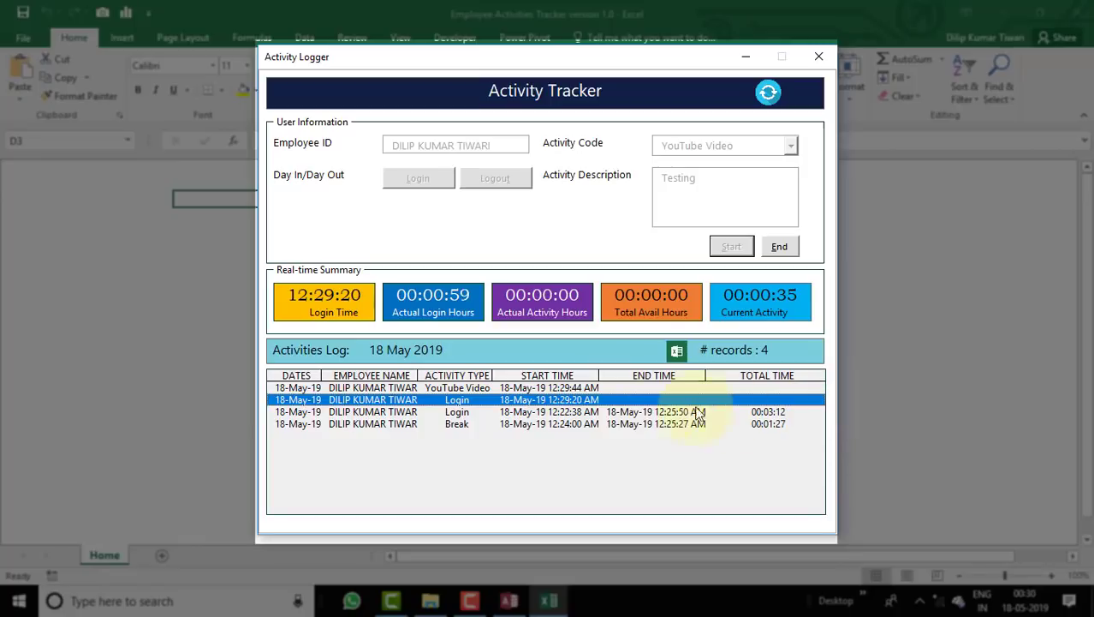
End the running YouTube Video activity, logging end time 12:31:42 and total 00:01:58.
left_click(466, 388)
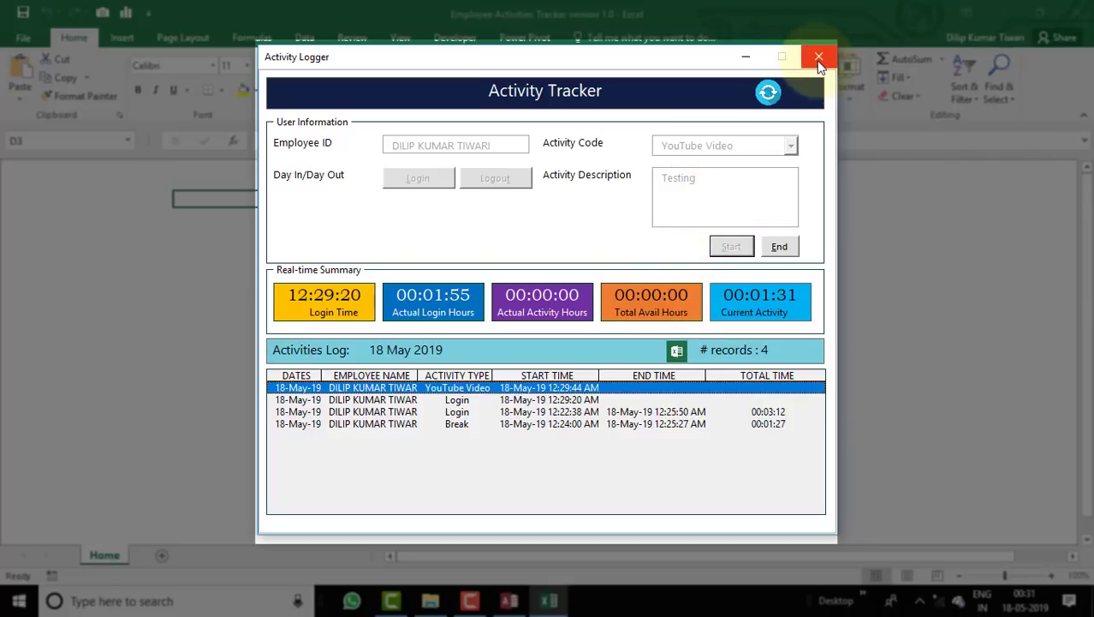
left_click(819, 58)
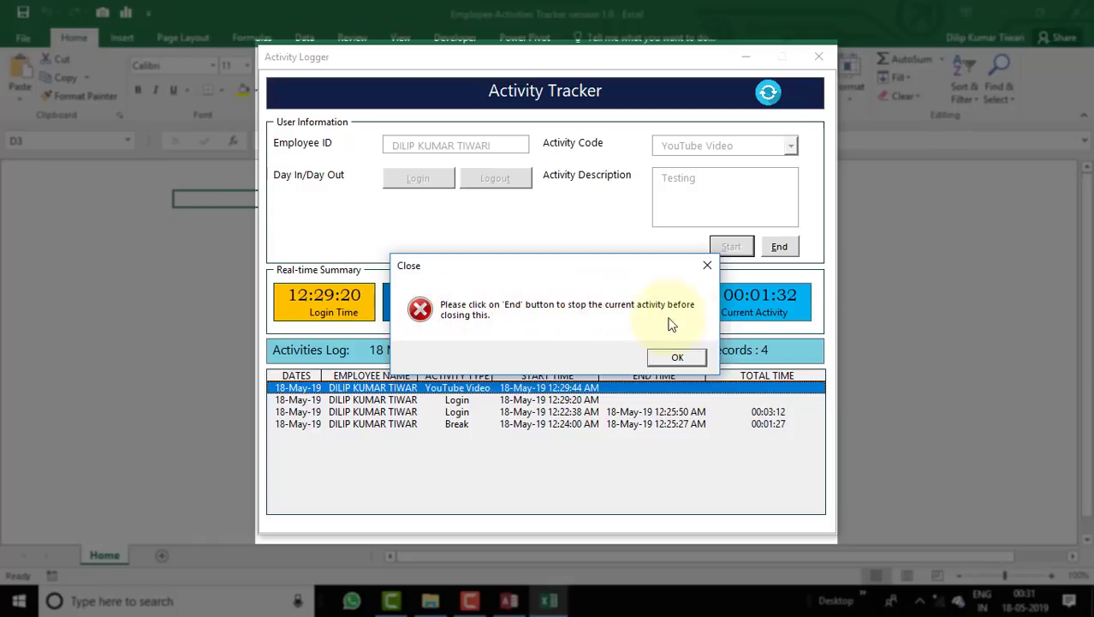
left_click(696, 359)
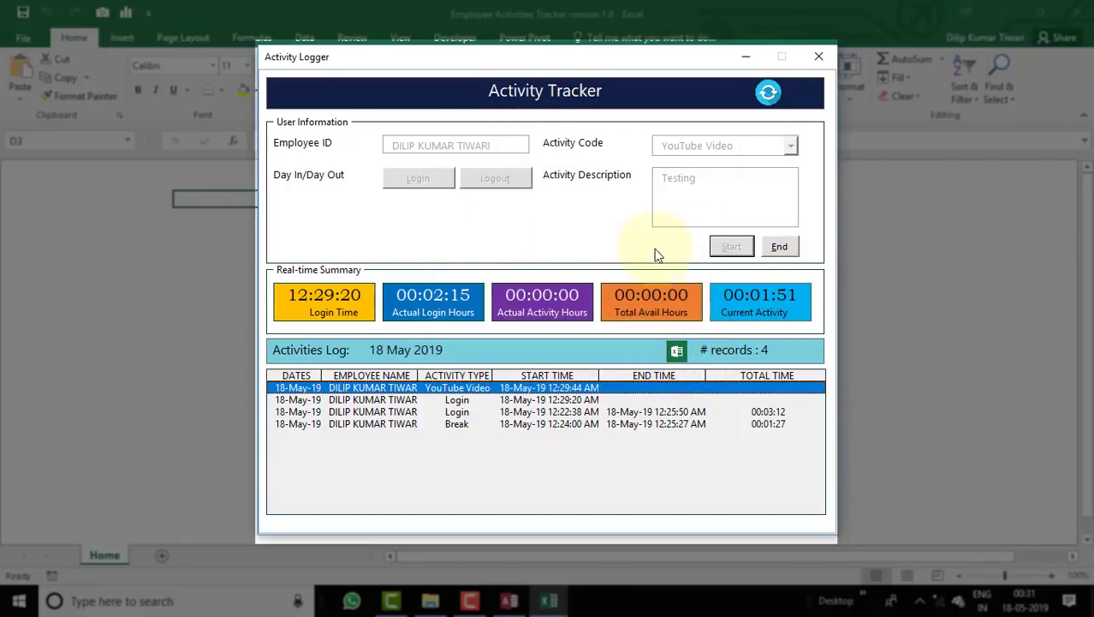
left_click(781, 247)
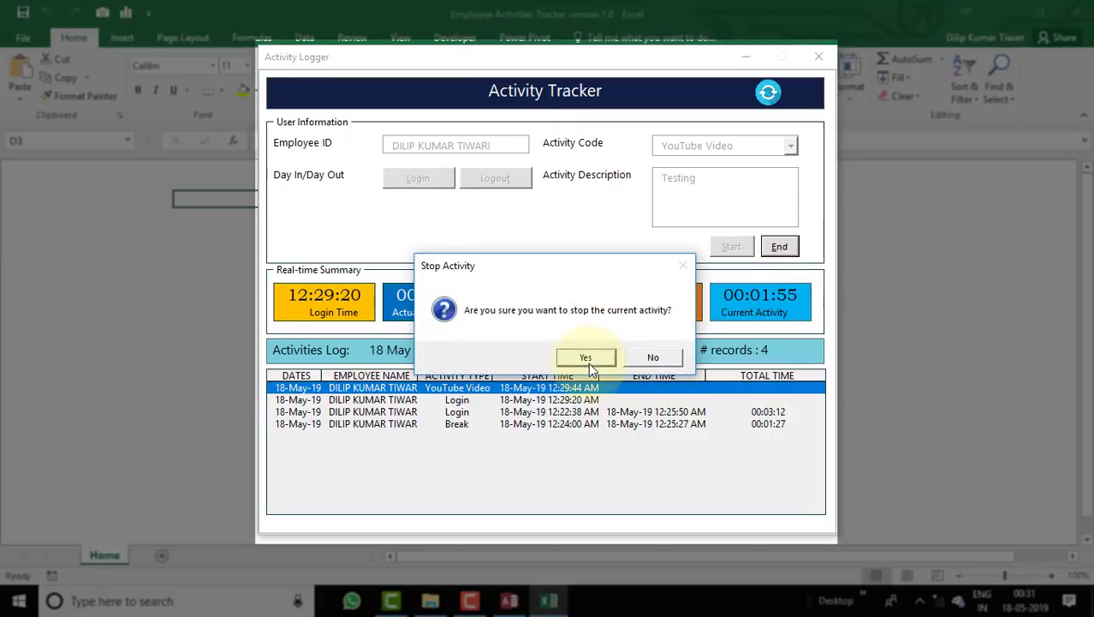
left_click(586, 360)
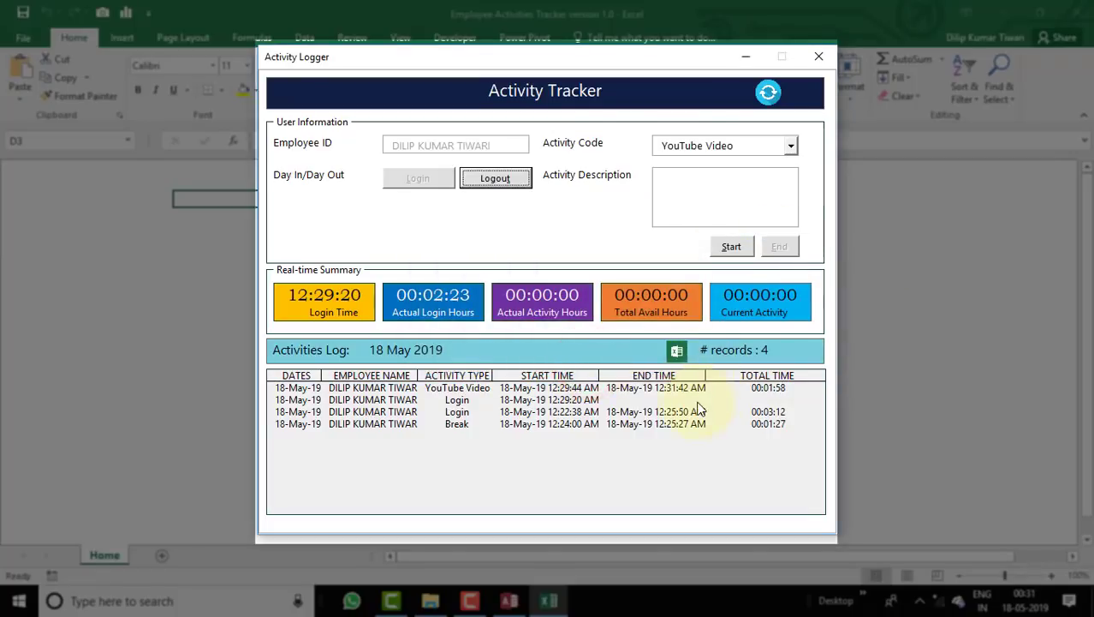
Log out, closing the 12:29:20 login at 12:32:16 with a total of 00:02:56.
left_click(461, 388)
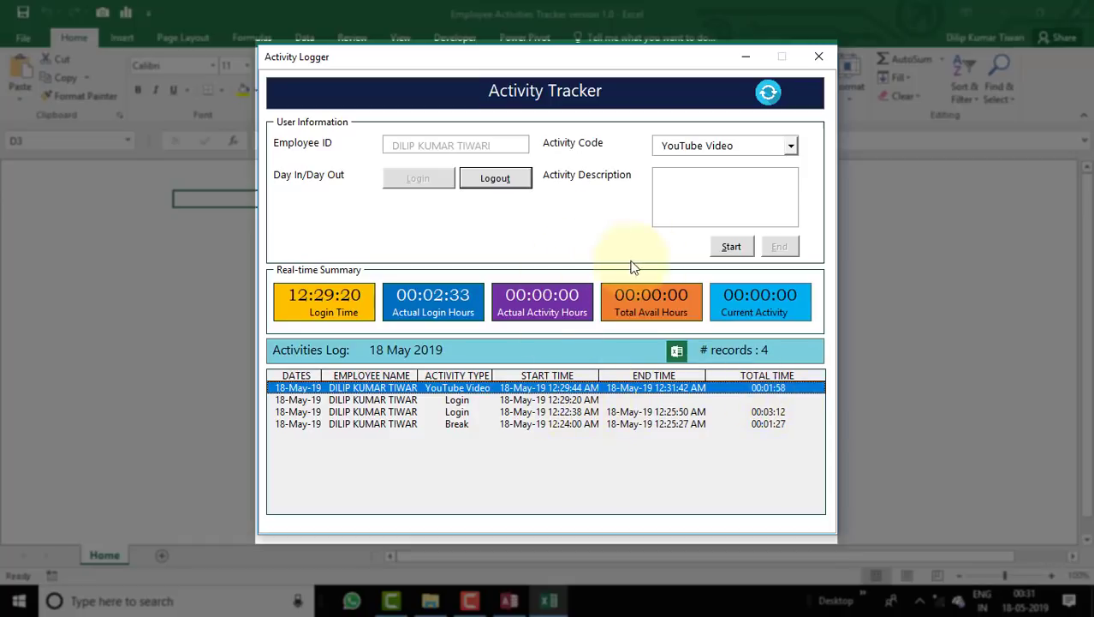
left_click(820, 58)
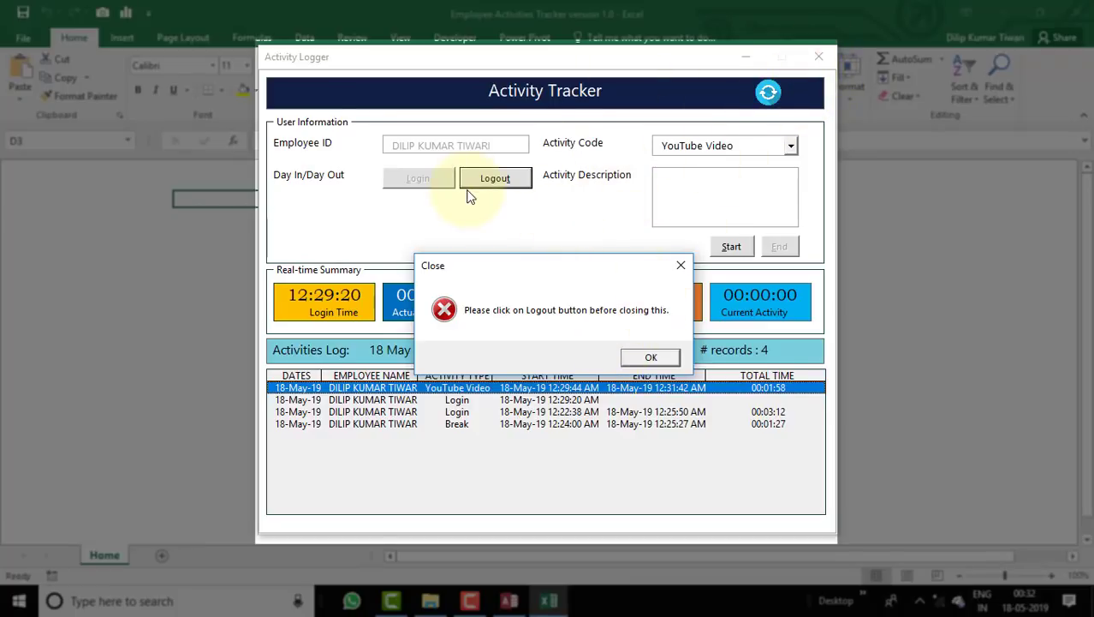
left_click(651, 357)
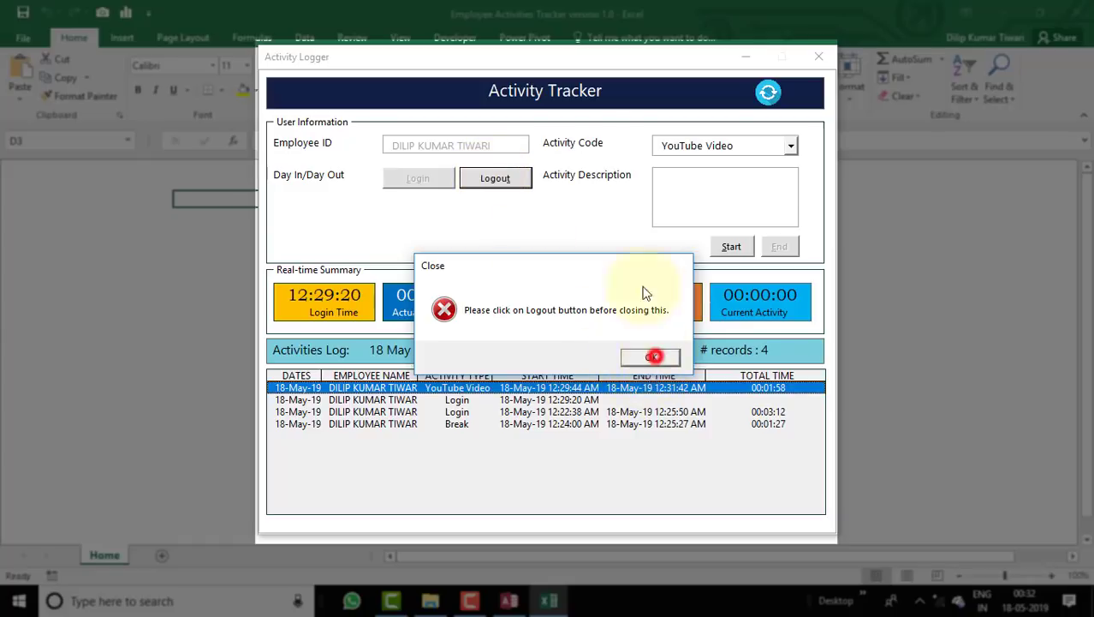
left_click(517, 179)
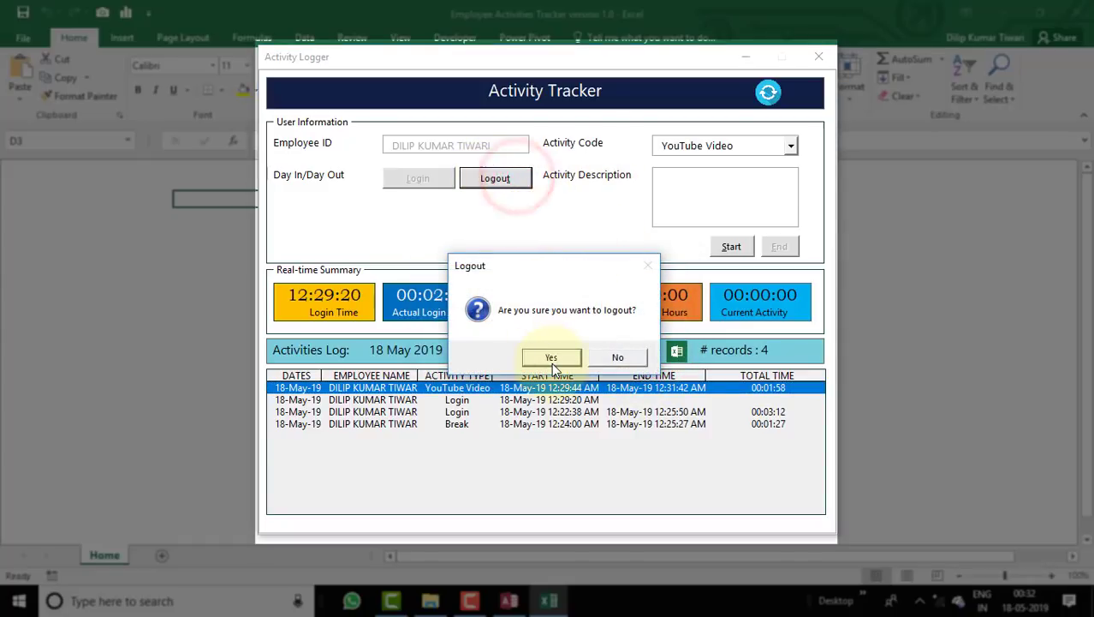
left_click(555, 354)
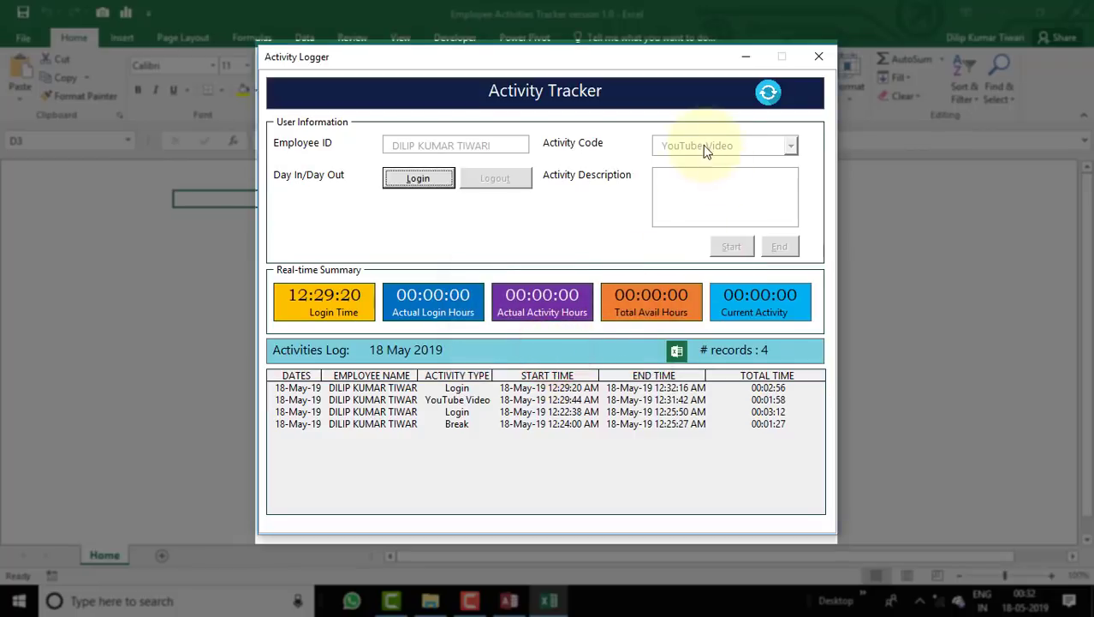
Close the Activity Logger and choose Export To Excel on the Home form.
left_click(812, 60)
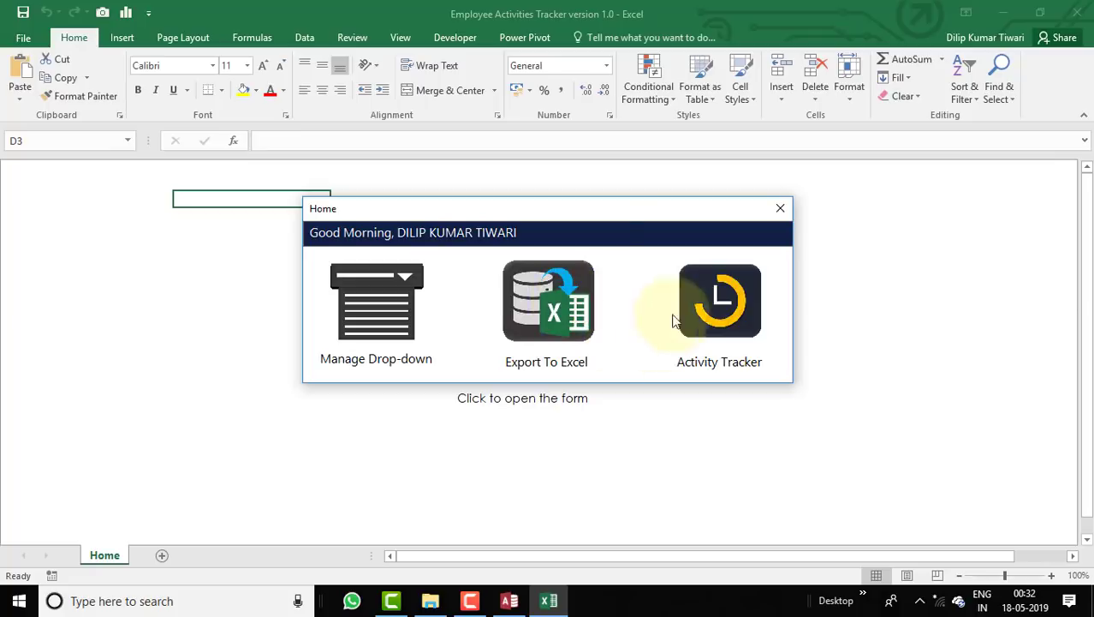
left_click(565, 320)
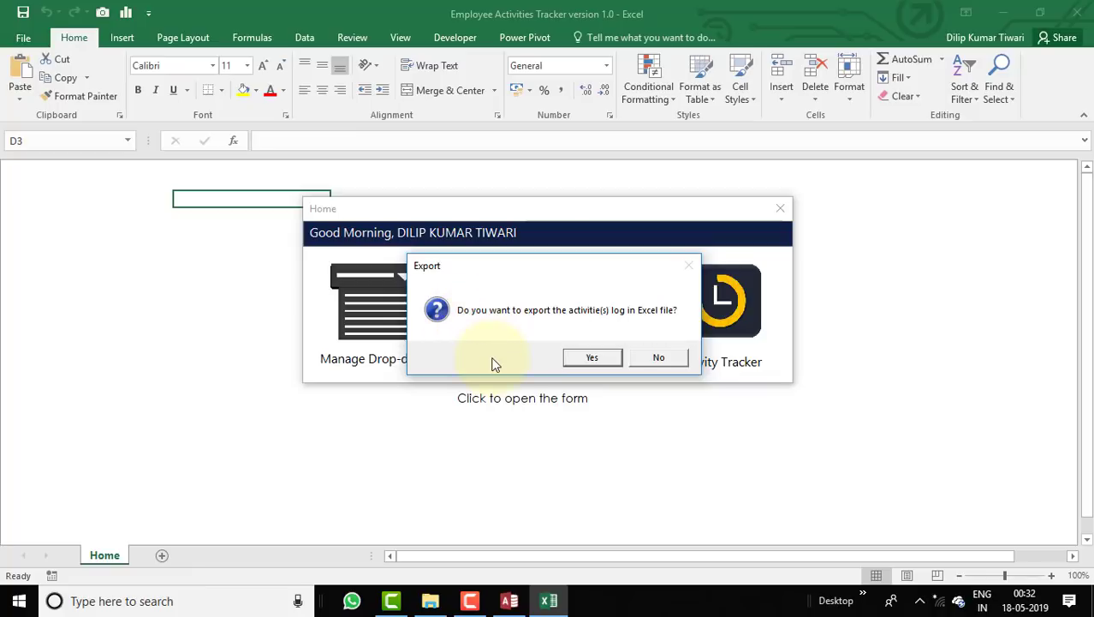
Export the activities log from 16 May to 18 May 2019, picking both dates from the calendar.
left_click(595, 358)
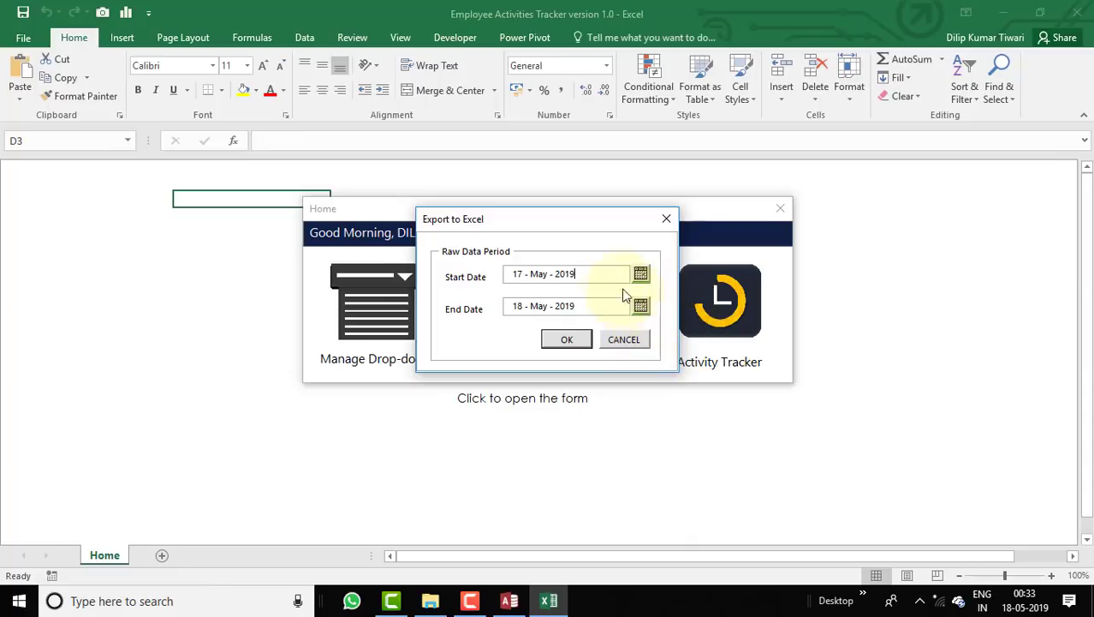
left_click(640, 274)
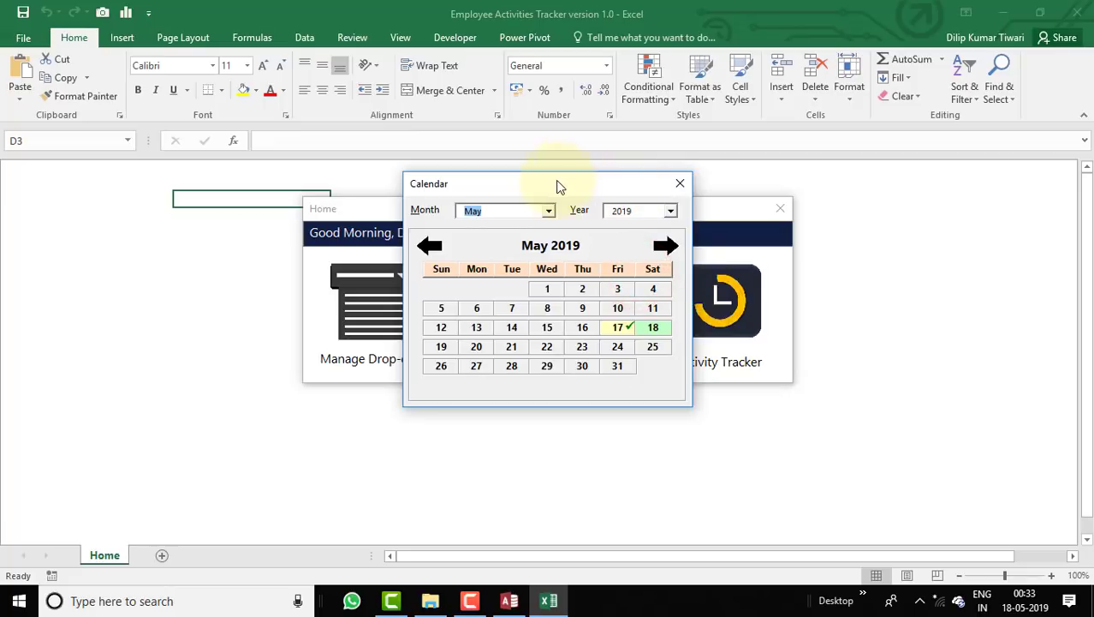
left_click_drag(554, 182, 825, 208)
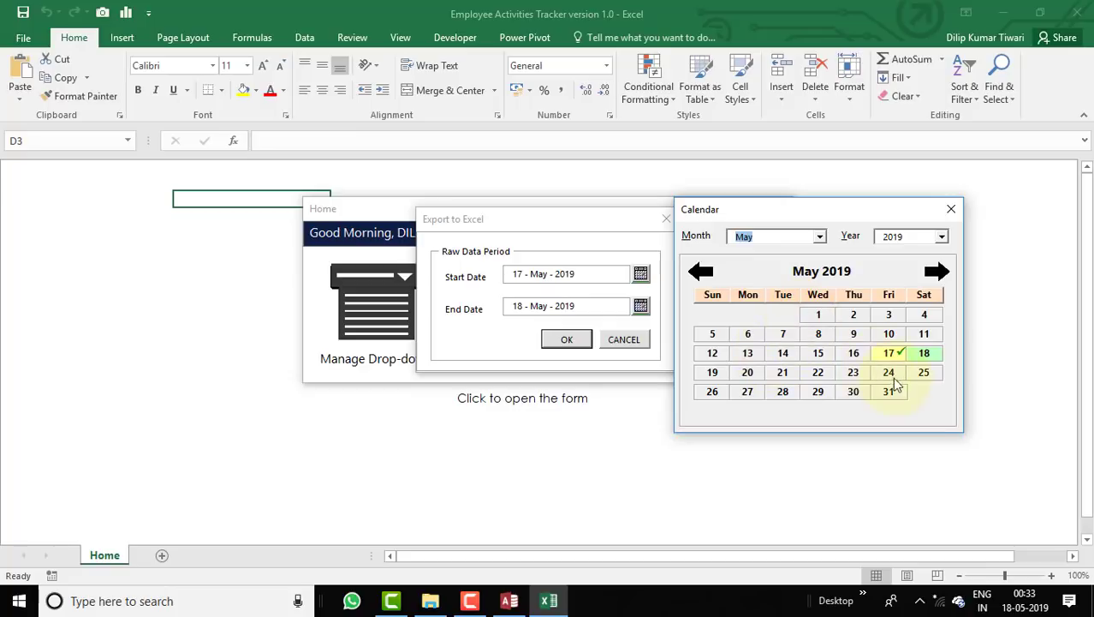
left_click(856, 353)
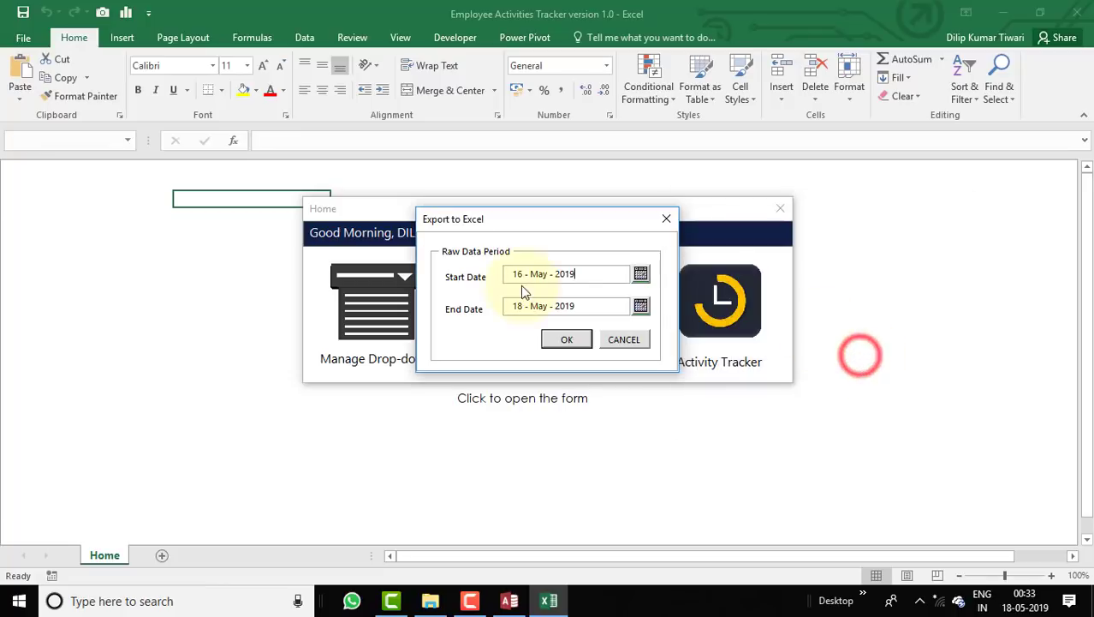
left_click(640, 306)
left_click(658, 328)
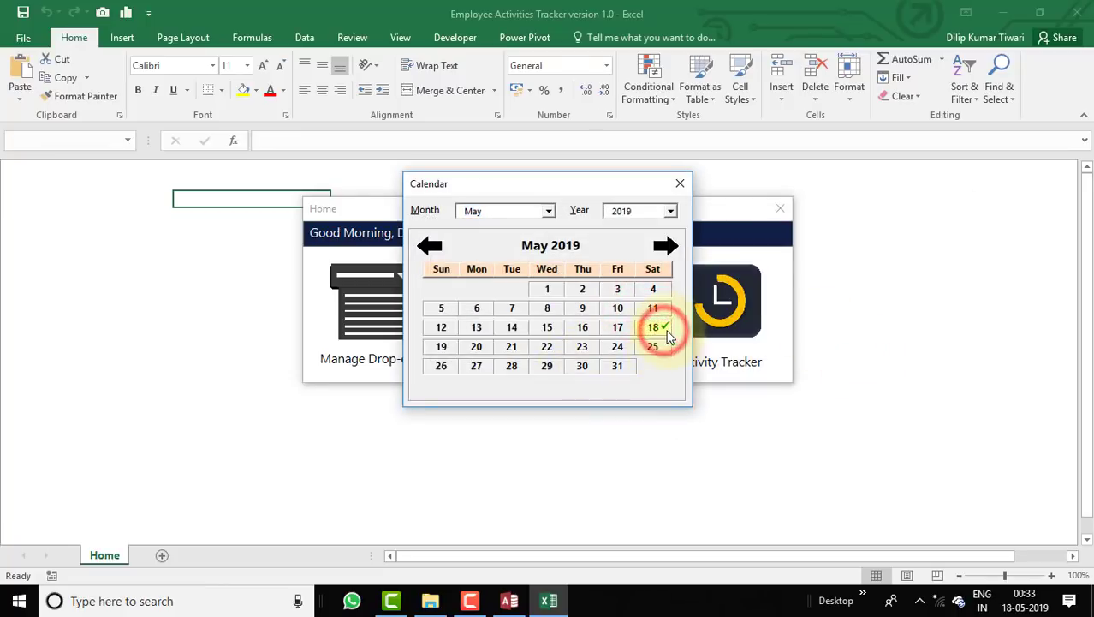
left_click(678, 183)
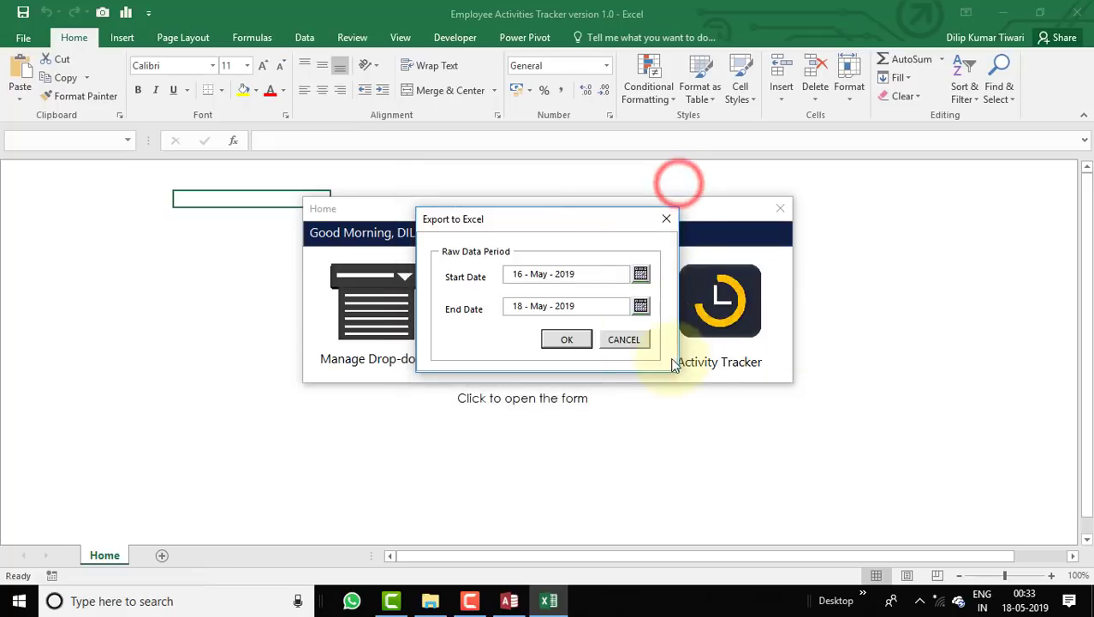
left_click(580, 347)
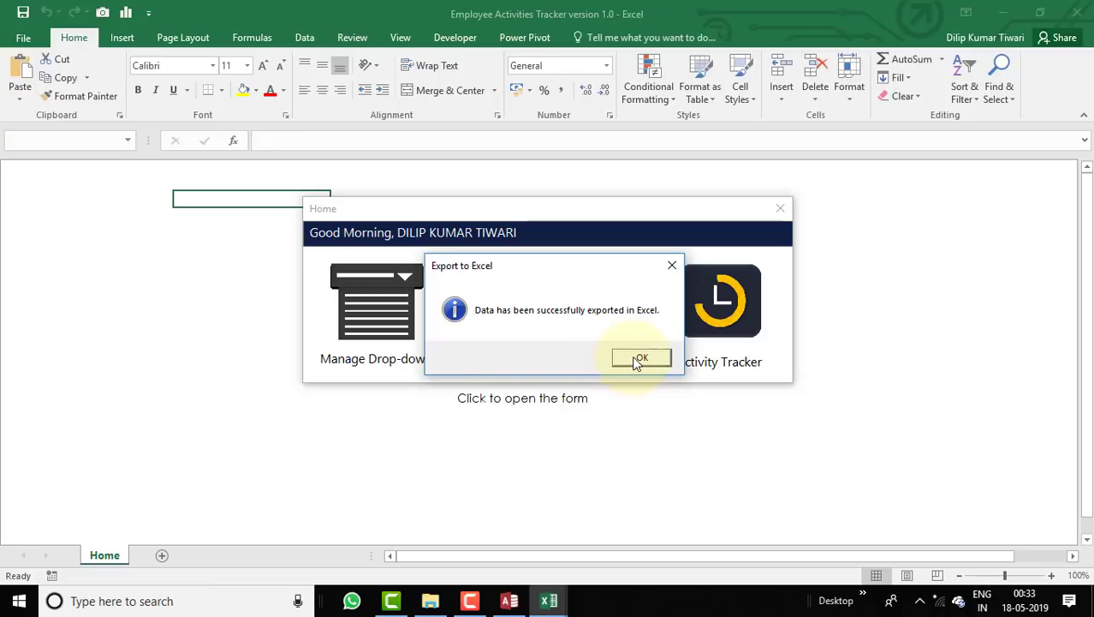
left_click(634, 360)
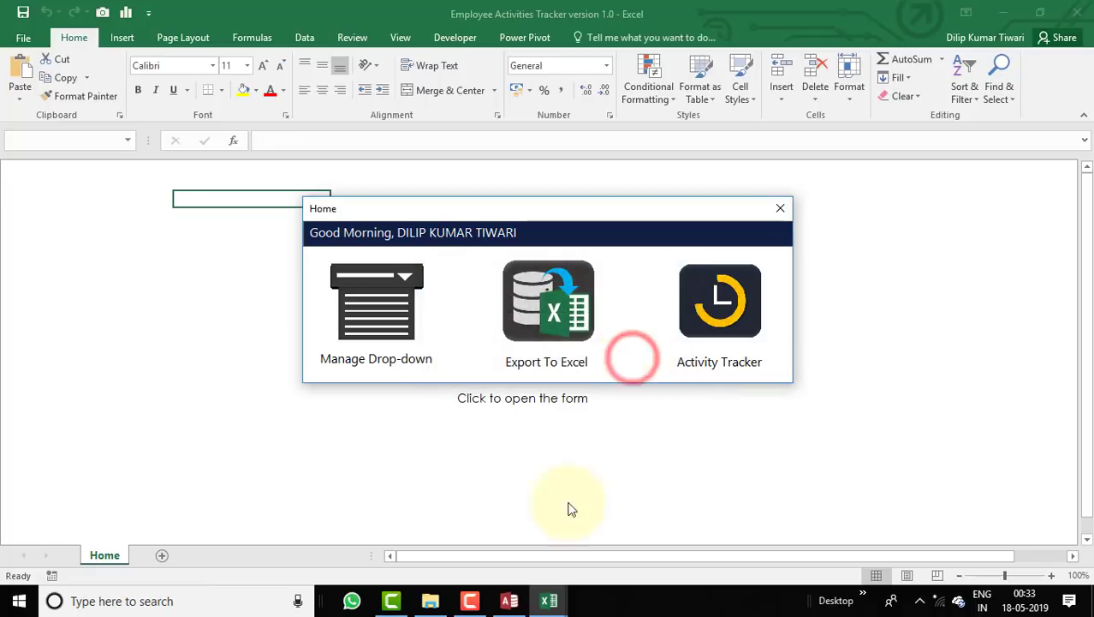
Review Book1's exported records, autofitting column F and selecting A2:D5, then close it without saving.
left_click(561, 603)
left_click(616, 548)
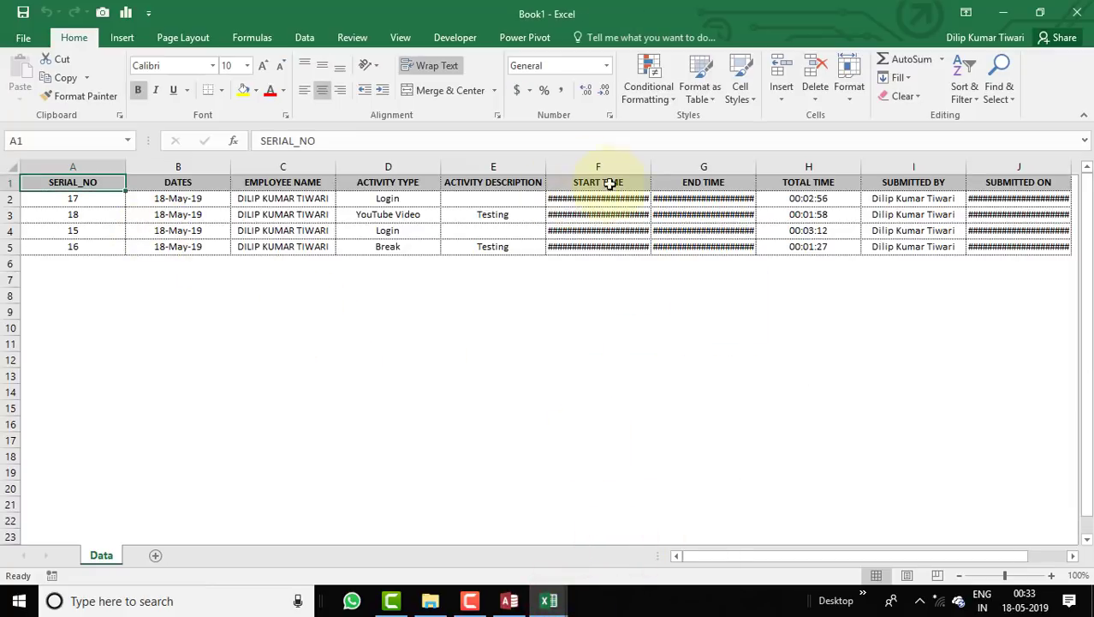
double_click(654, 161)
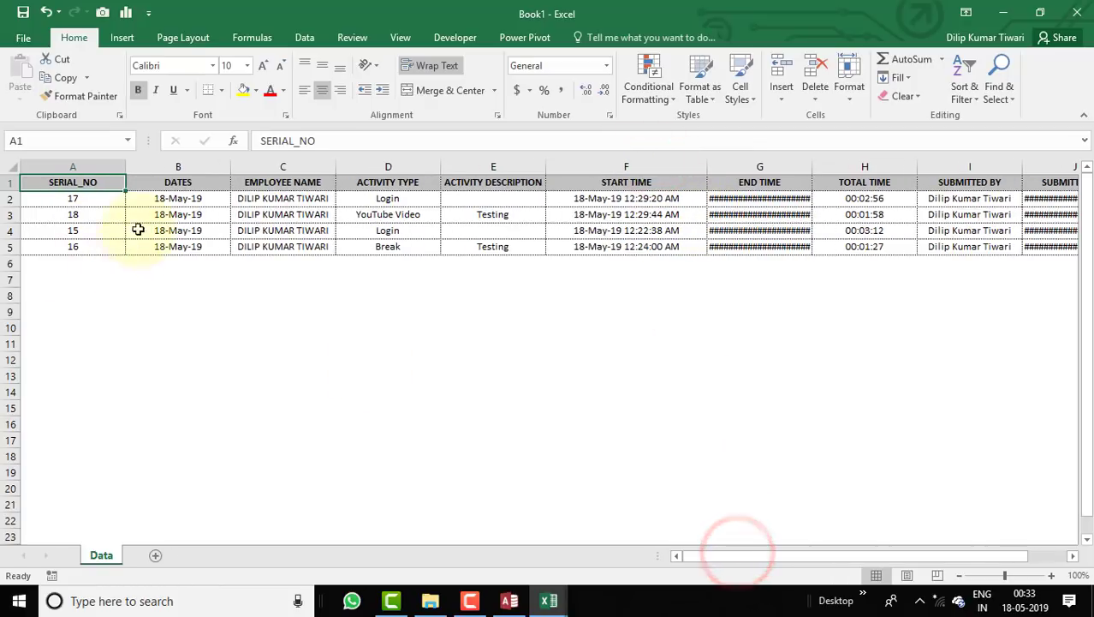
left_click(96, 197)
left_click_drag(95, 197, 1028, 236)
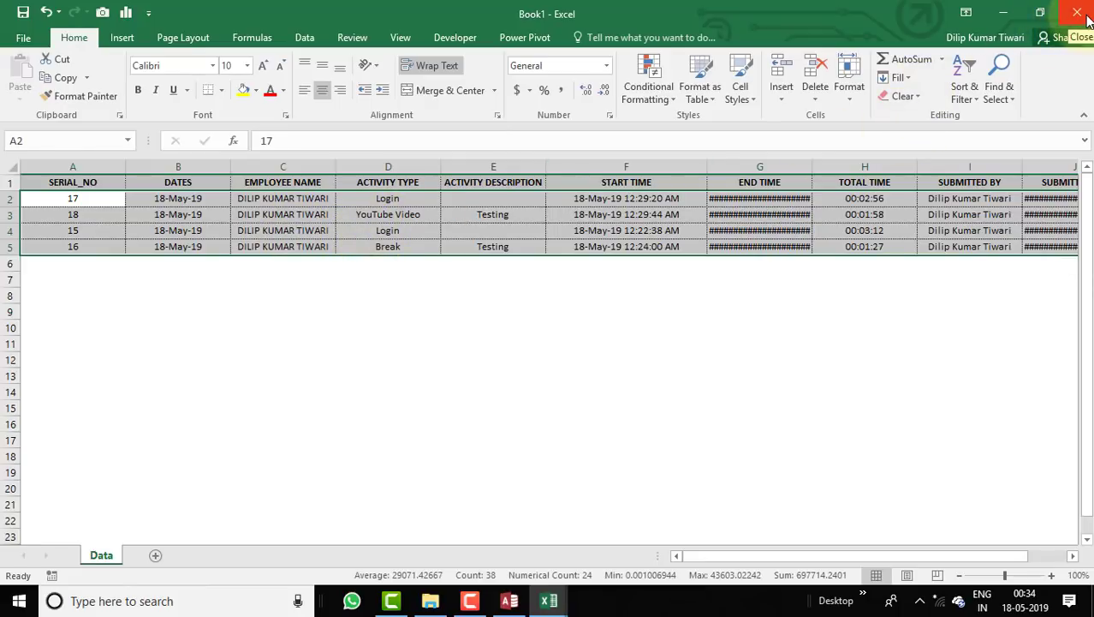
left_click(1077, 12)
left_click(528, 322)
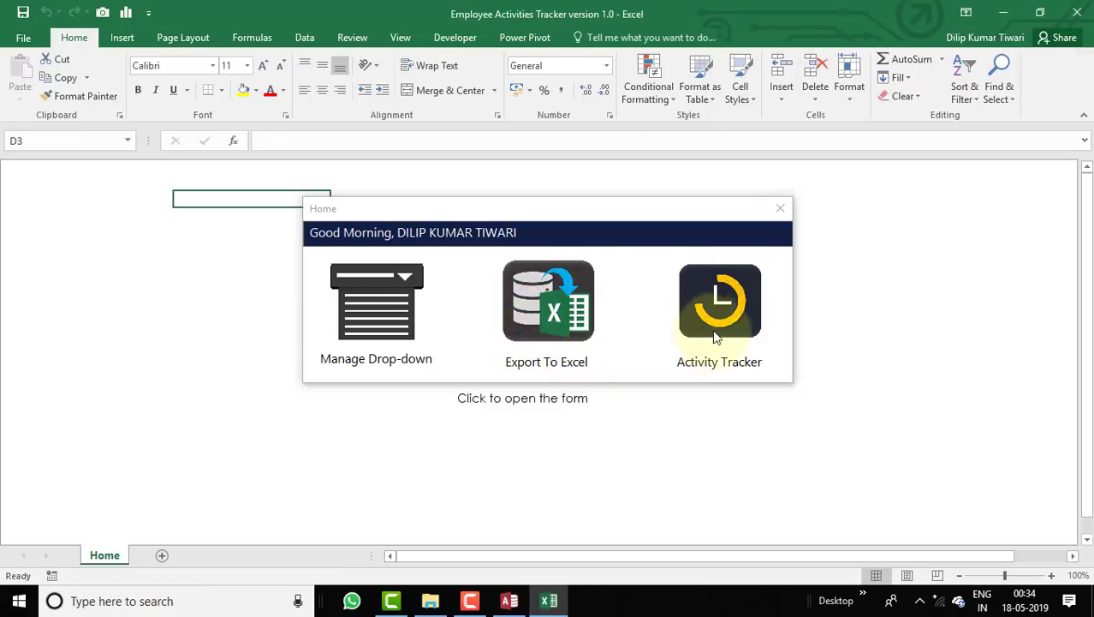
Open the Activity Tracker and log in, starting a new session at 12:34:32.
left_click(720, 333)
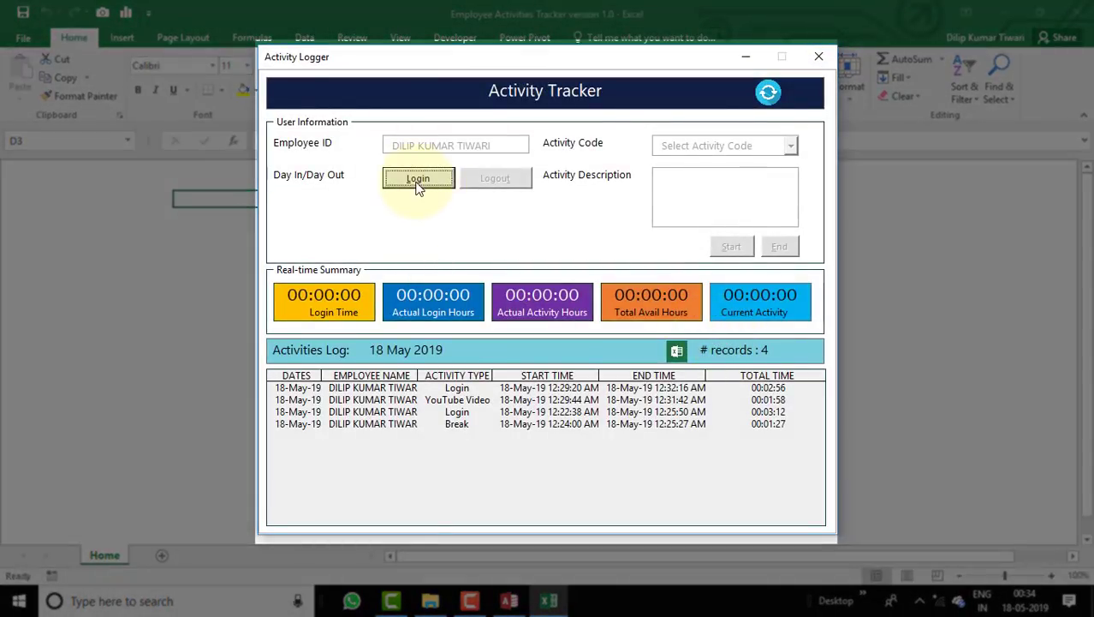
left_click(417, 182)
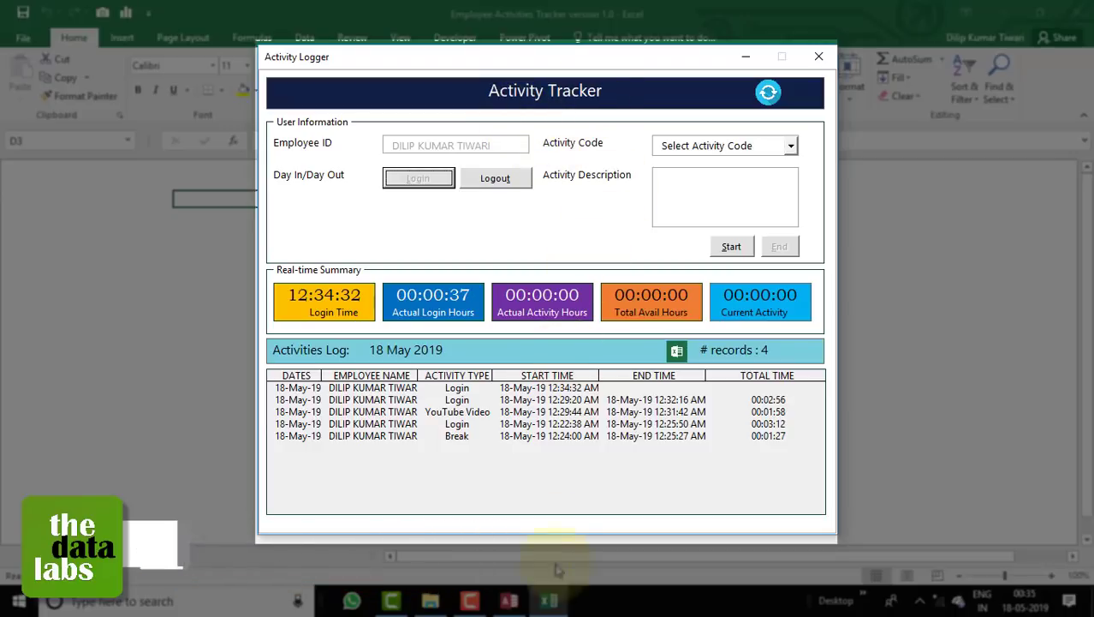
Close the Excel tracker workbook without saving, leaving Access showing the Activity_LOG and Dropdown tables.
left_click(548, 604)
right_click(549, 603)
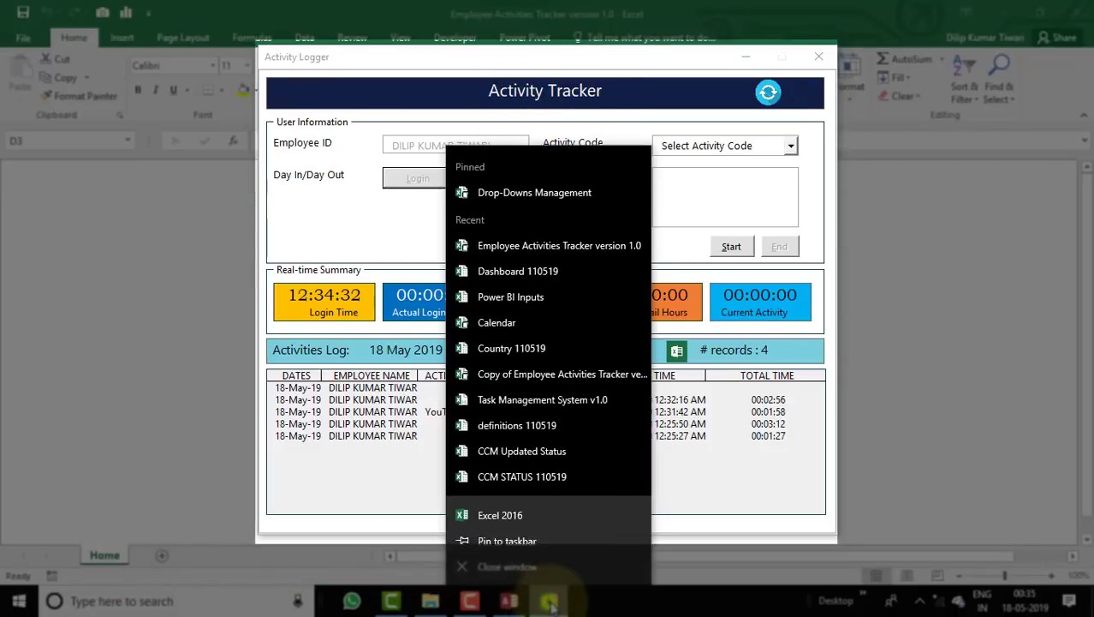
left_click(516, 567)
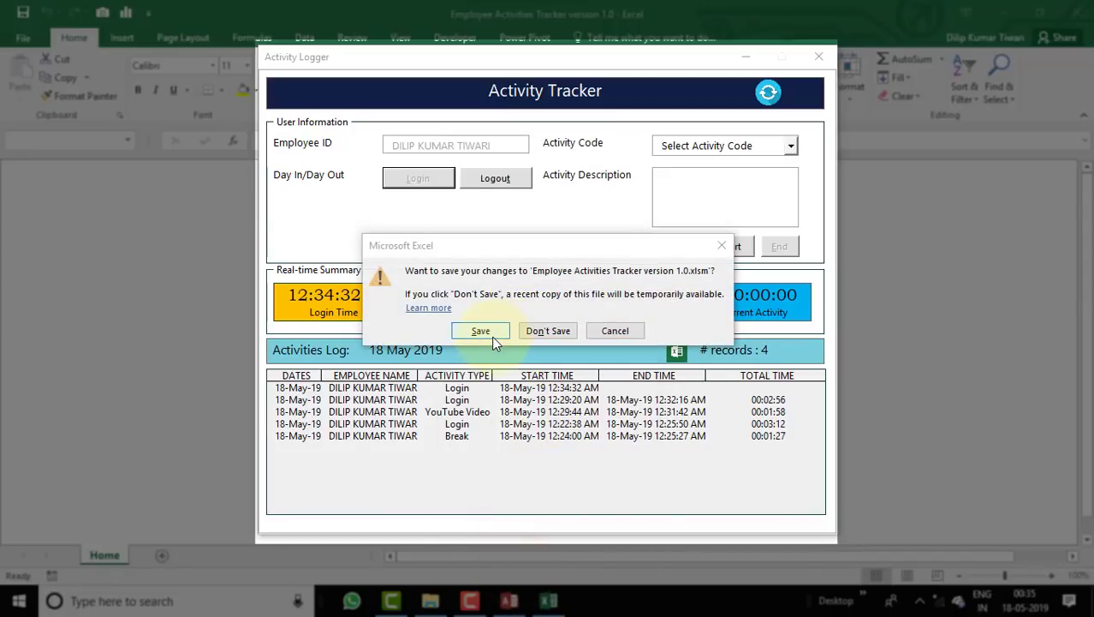
left_click(547, 332)
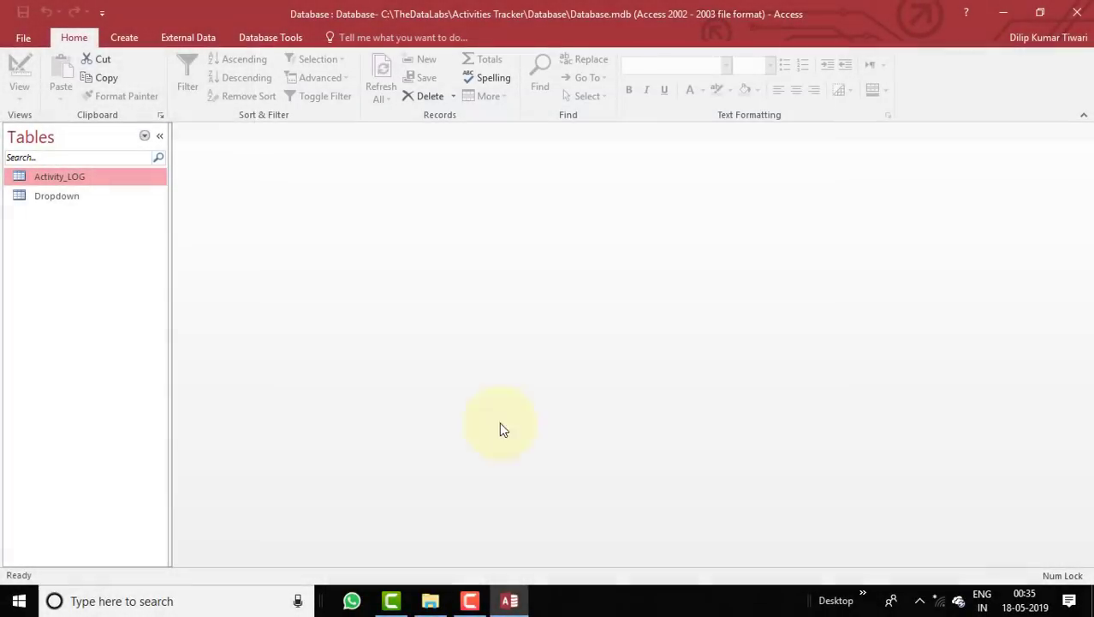
Reopen 'Employee Activities Tracker version 1.0' from the Activities Tracker folder.
left_click(430, 600)
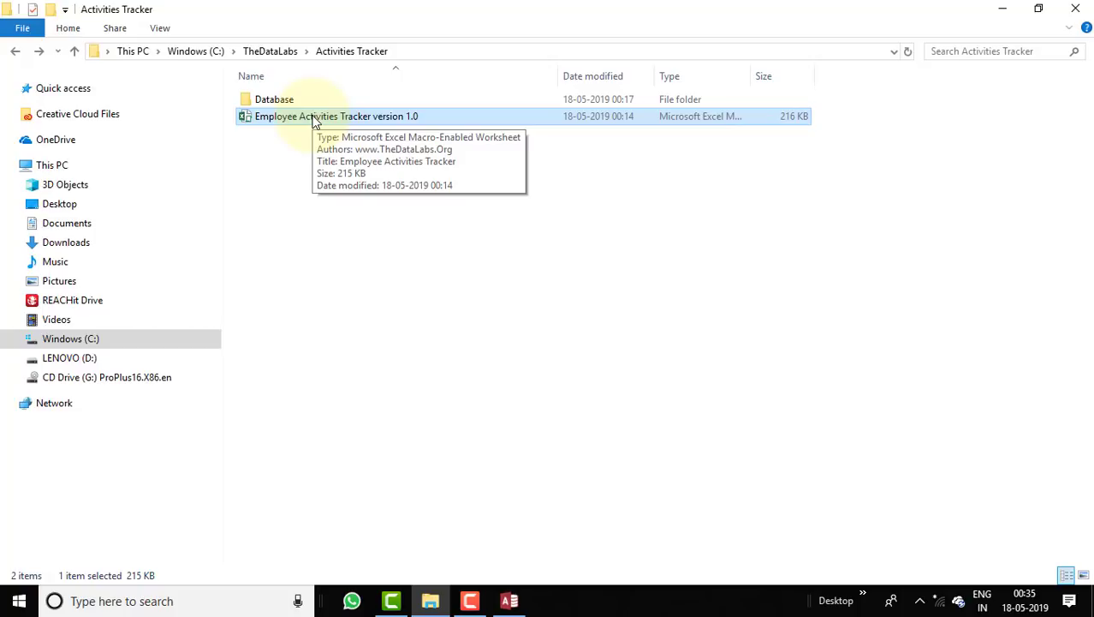
double_click(382, 120)
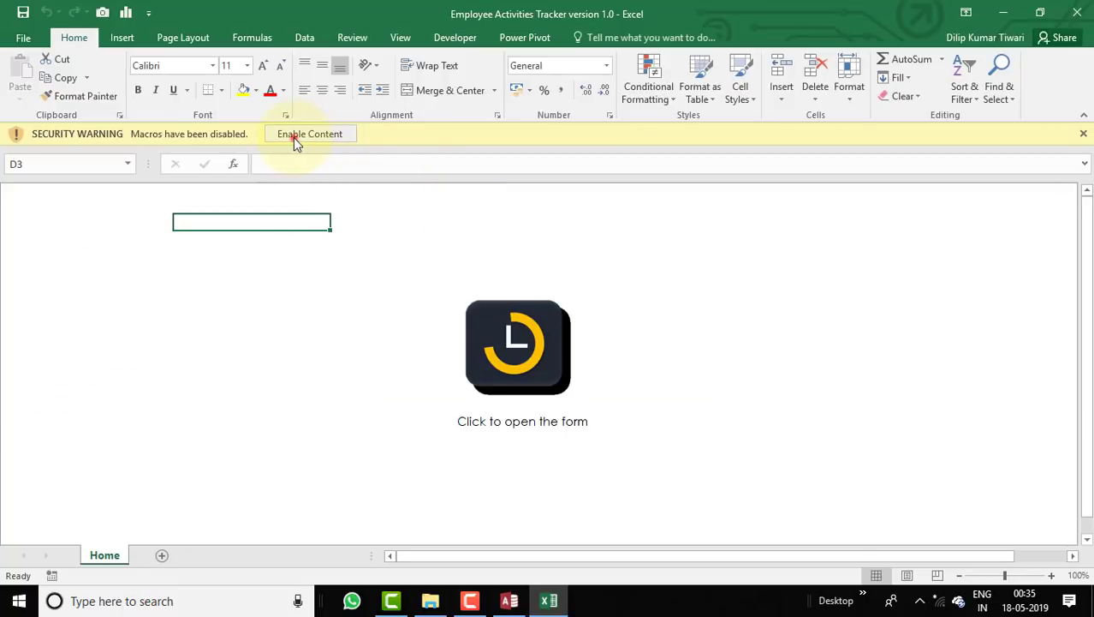
Enable macros, launch the Activity Tracker from Home, and accept the Unexpected Logout message to resume the 12:34:32 login.
left_click(293, 137)
left_click(516, 340)
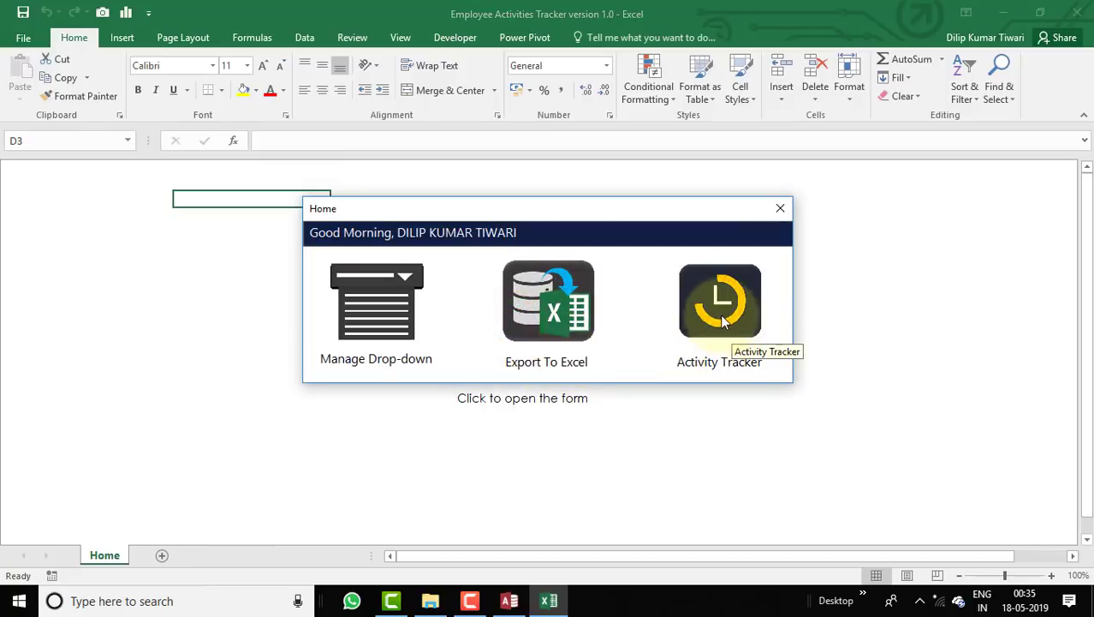
left_click(724, 330)
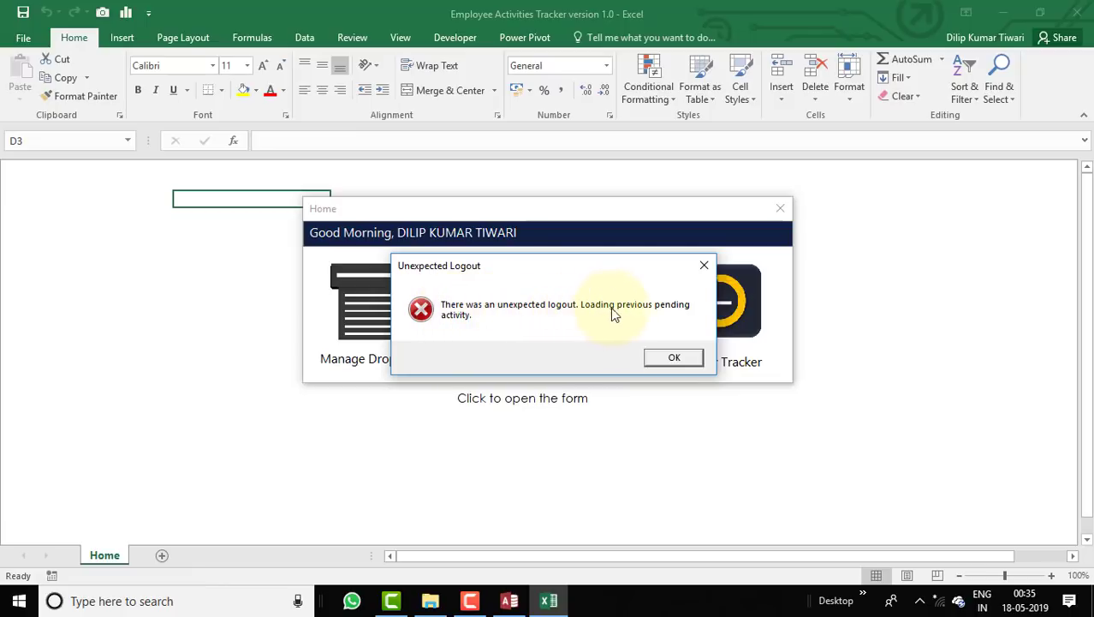
left_click(690, 357)
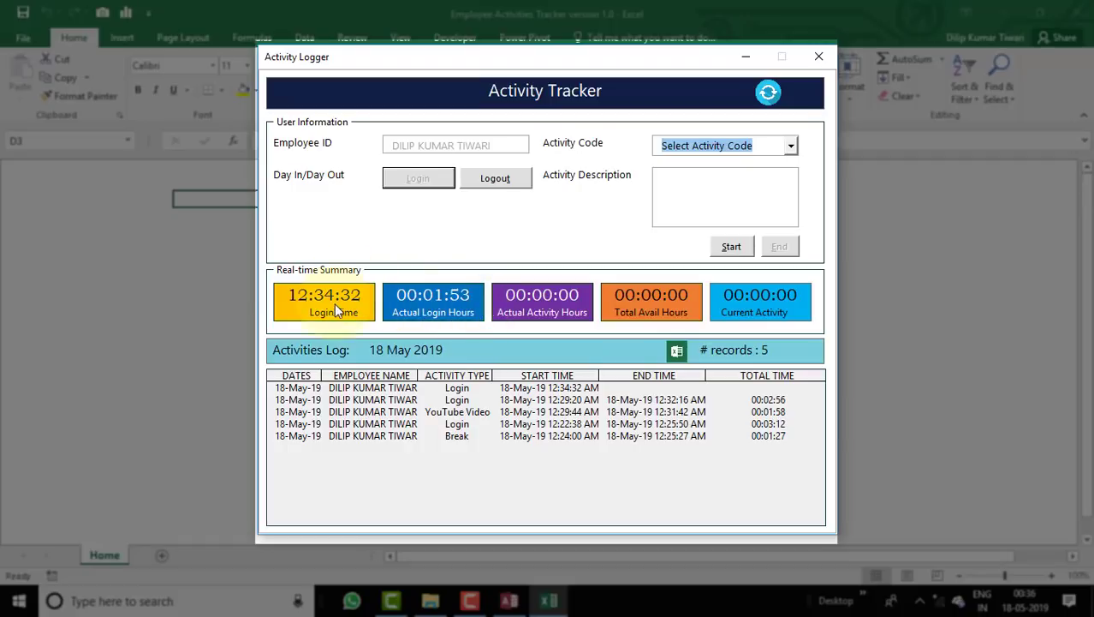
Select the latest login record and reposition the Activity Logger window to mid-screen.
left_click(550, 388)
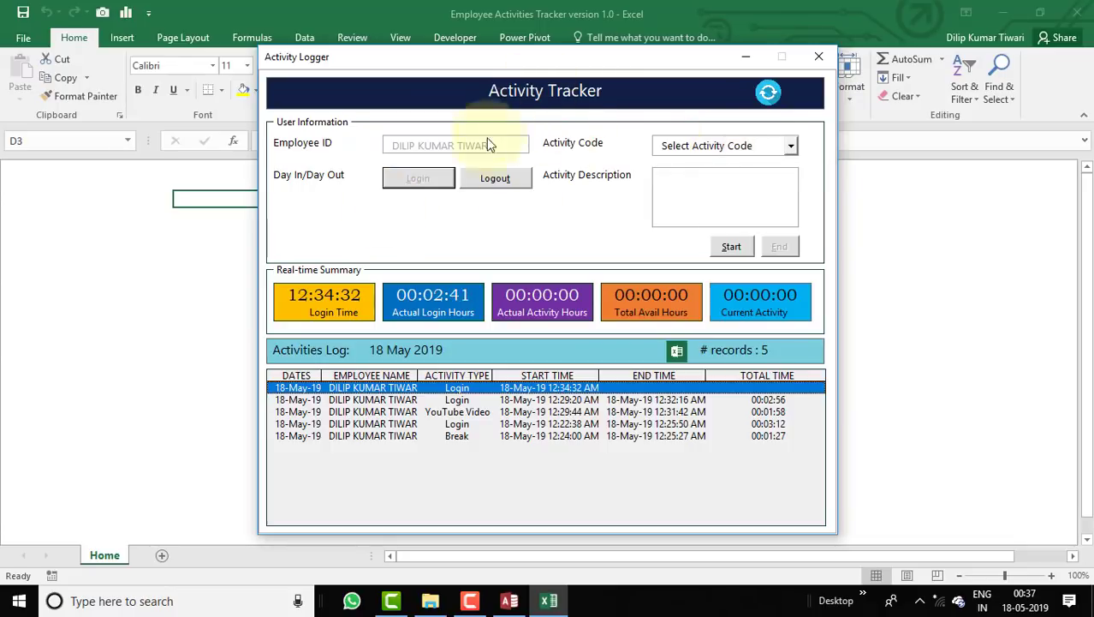
left_click(604, 80)
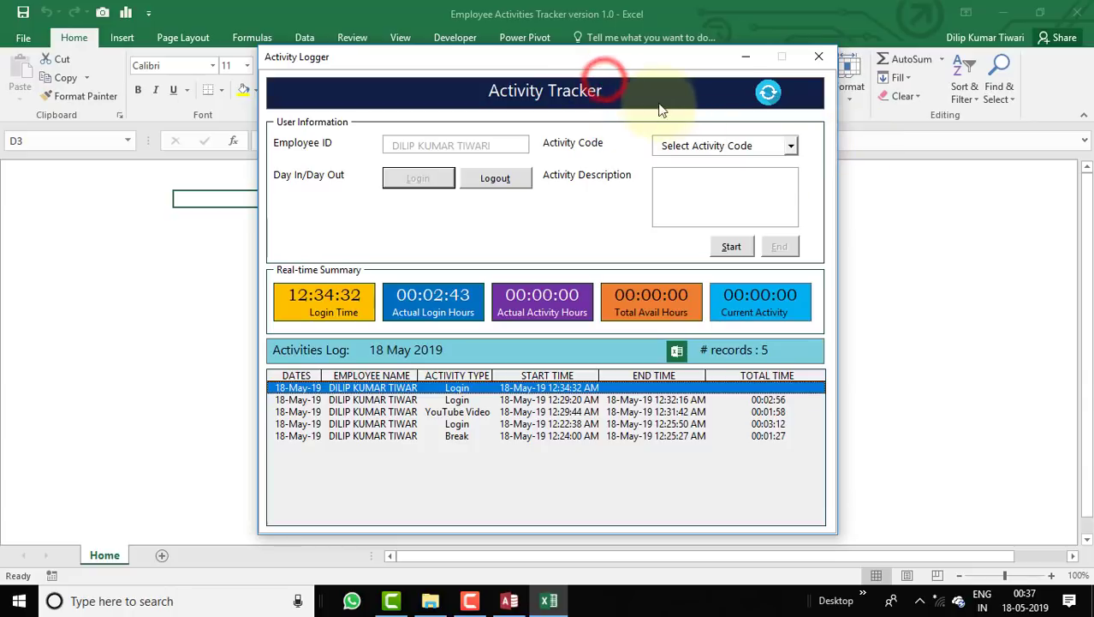
left_click_drag(593, 63, 877, 171)
left_click_drag(776, 126, 638, 83)
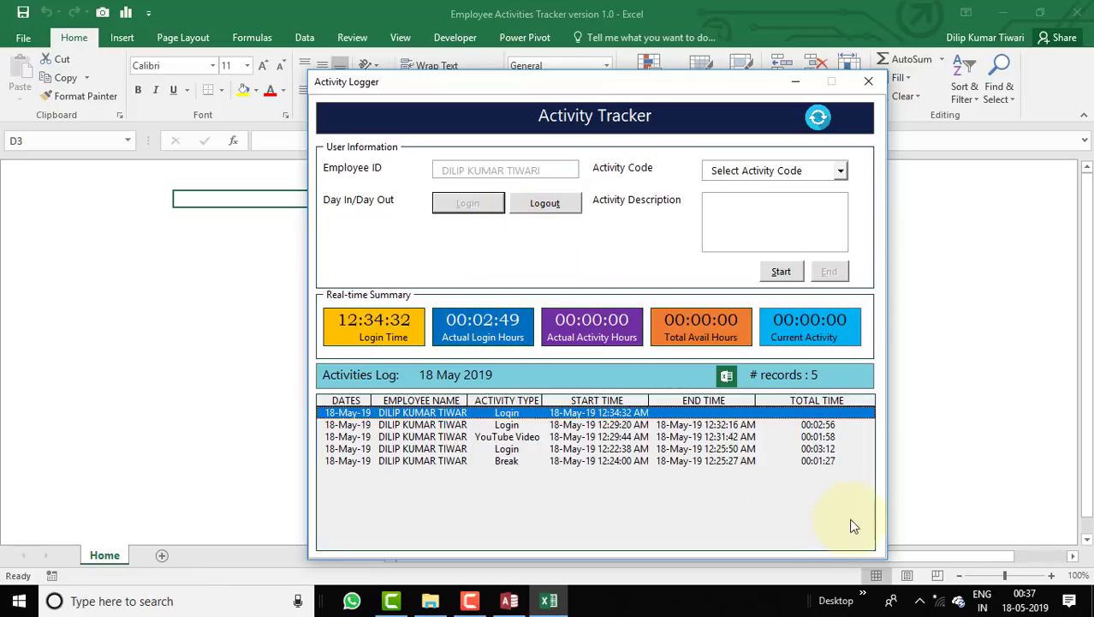
Export the raw activity data for 16–18 May 2019 to a new workbook, picking 16 May from the calendar.
left_click(726, 377)
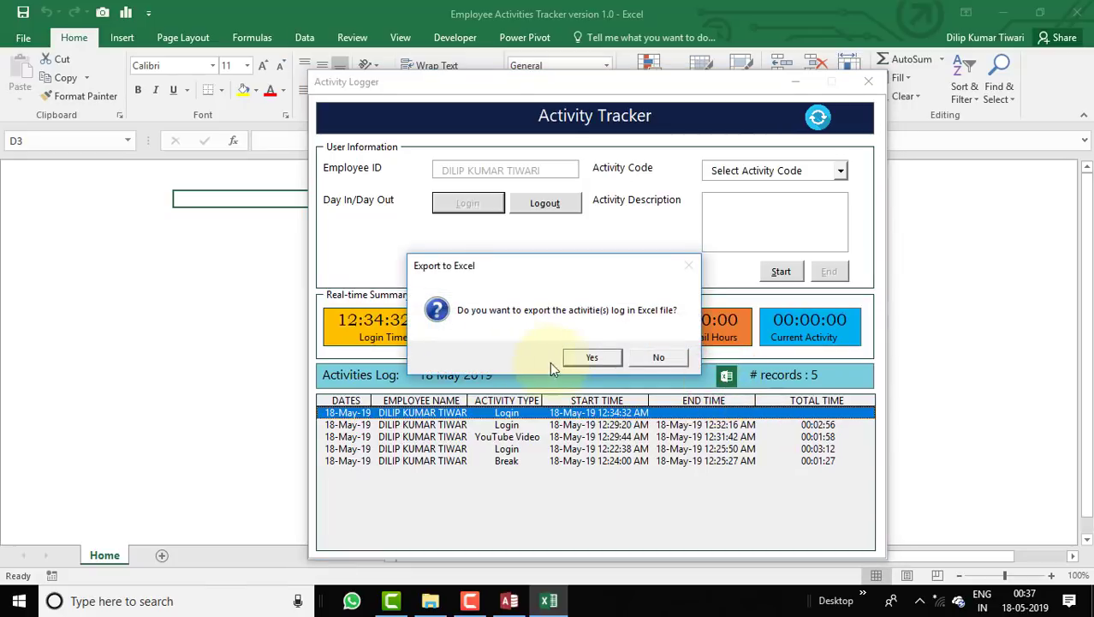
left_click(588, 360)
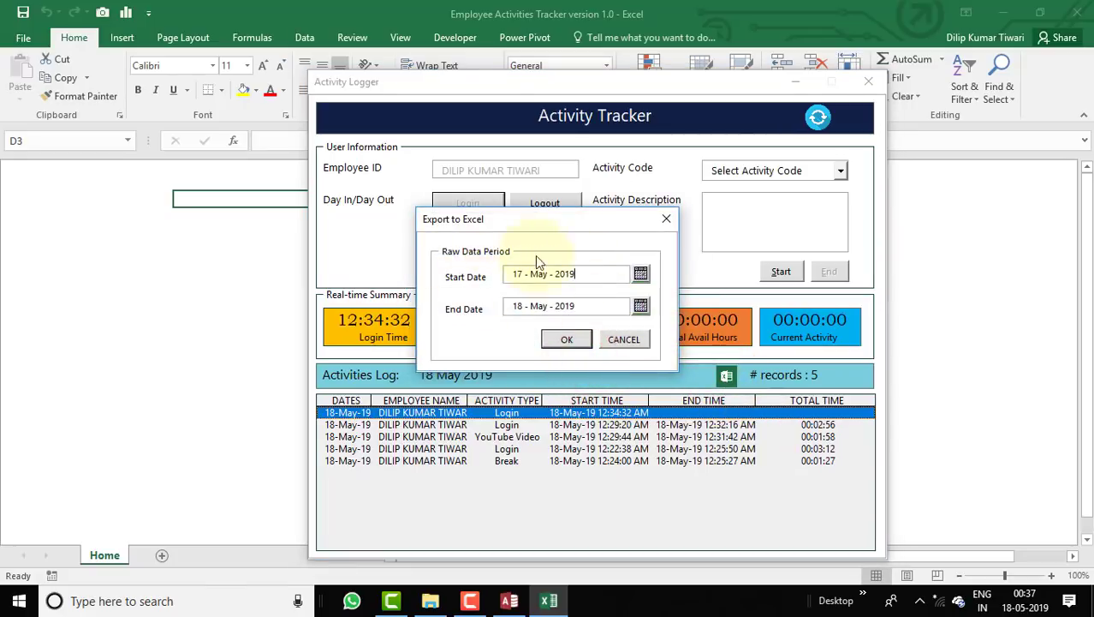
left_click(587, 275)
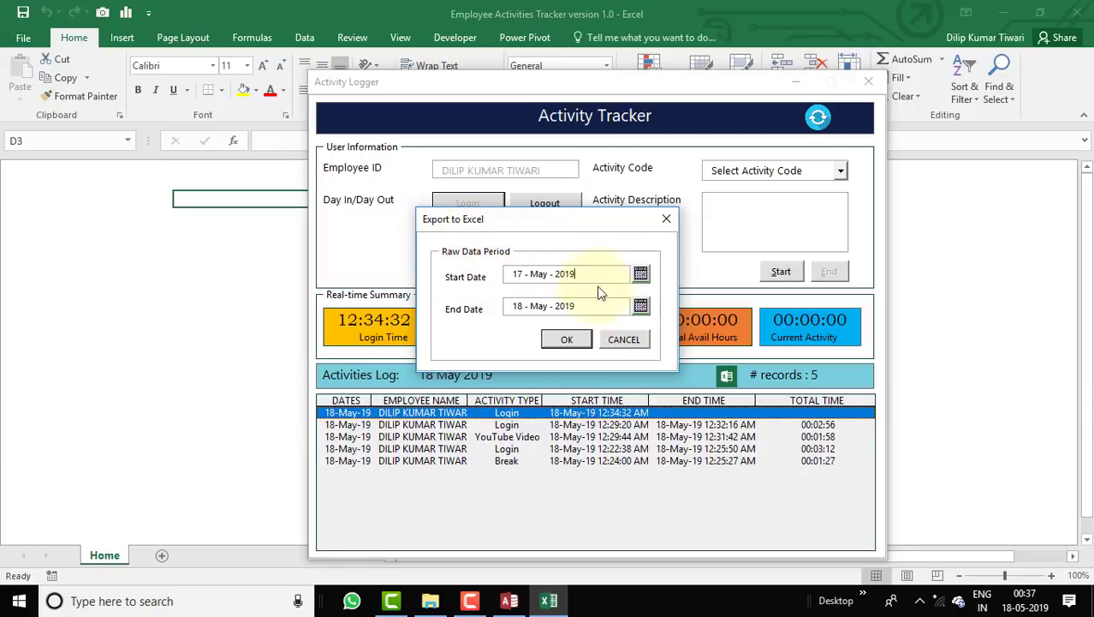
left_click(640, 273)
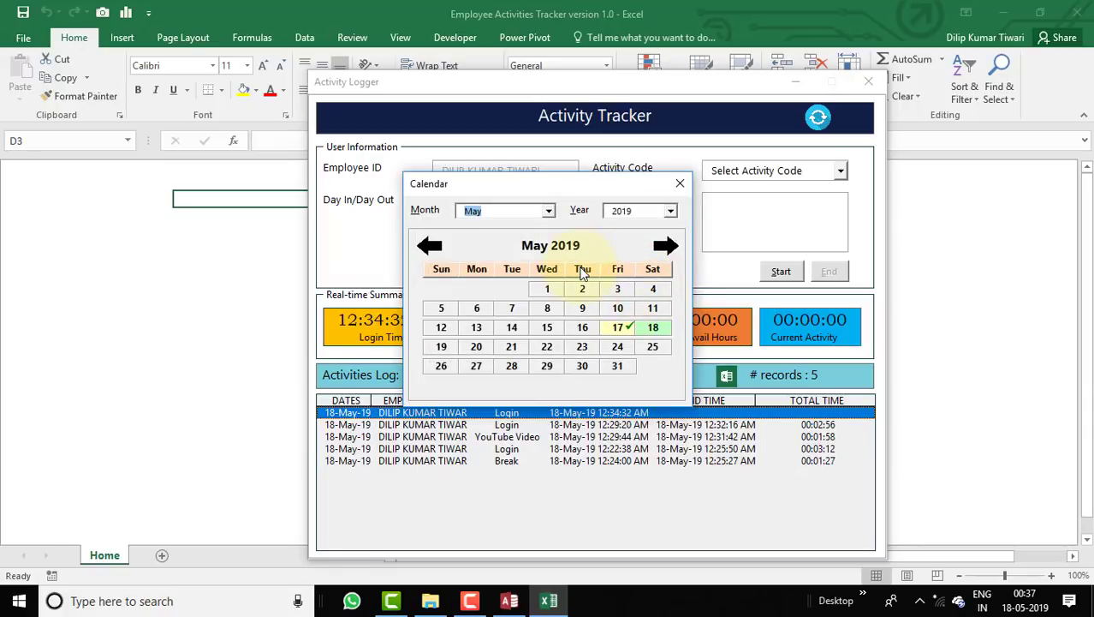
left_click(582, 327)
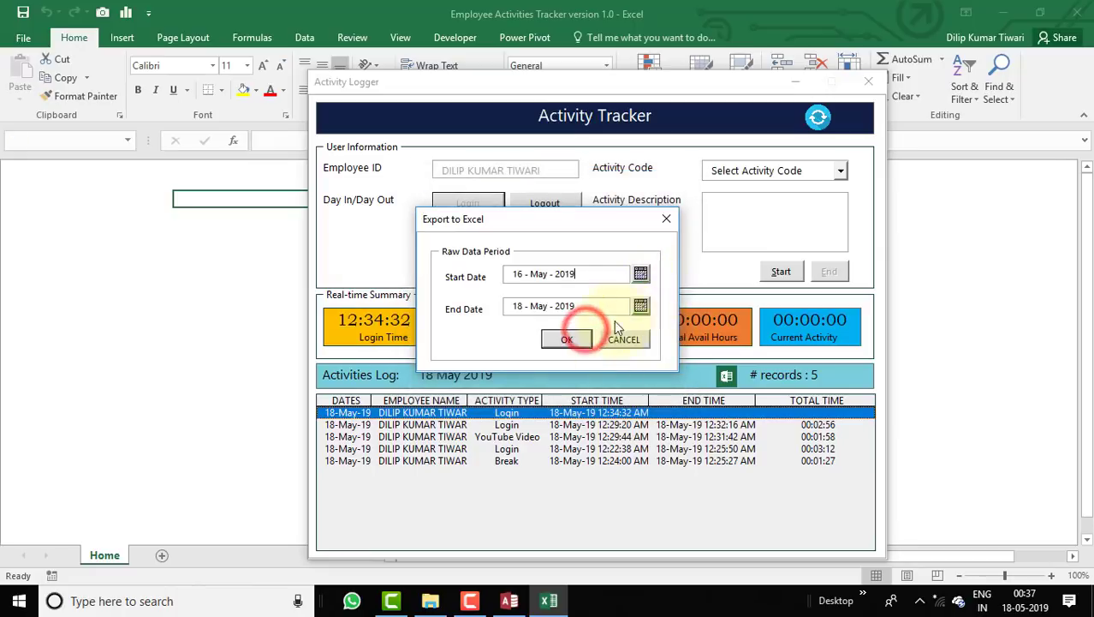
left_click(567, 338)
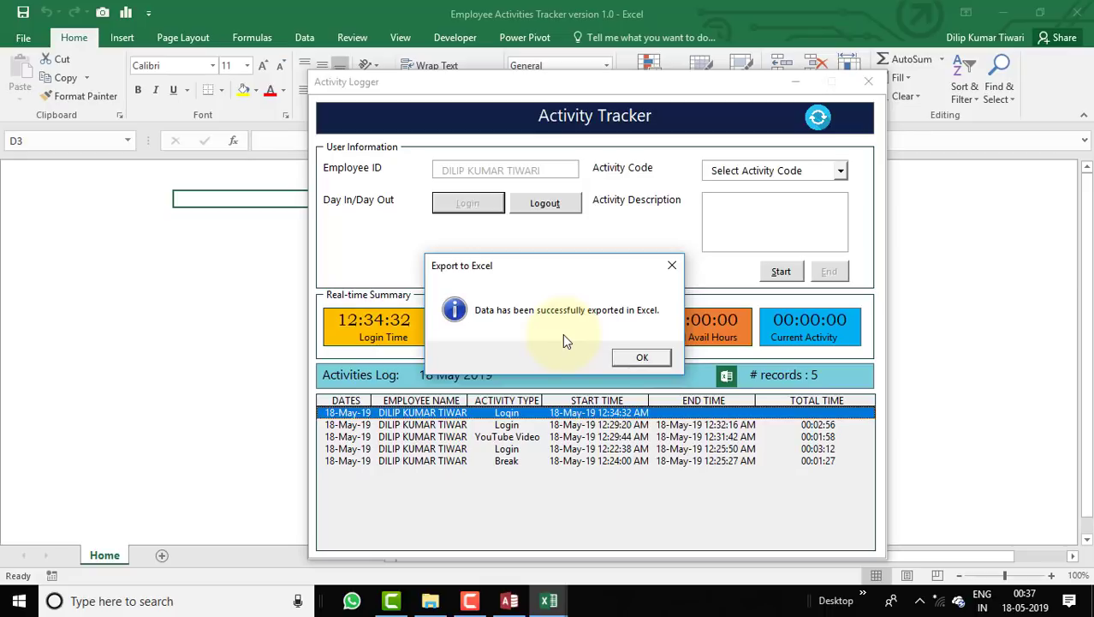
left_click(638, 360)
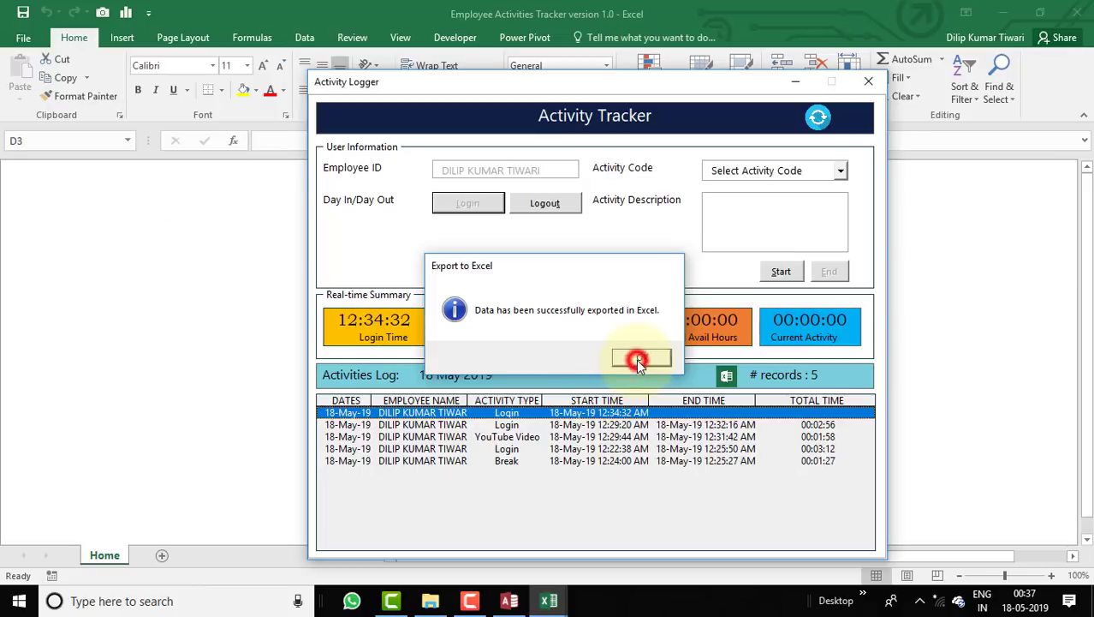
Review the exported Book1 with its five 18-May-19 records, then close it without saving.
mouse_move(548, 602)
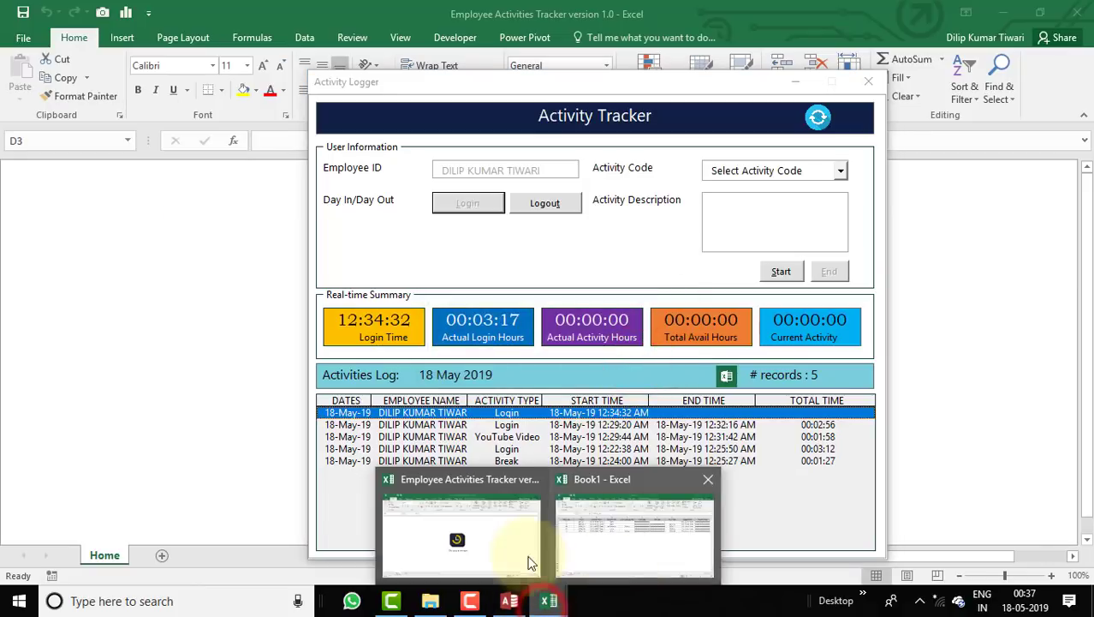
left_click(619, 557)
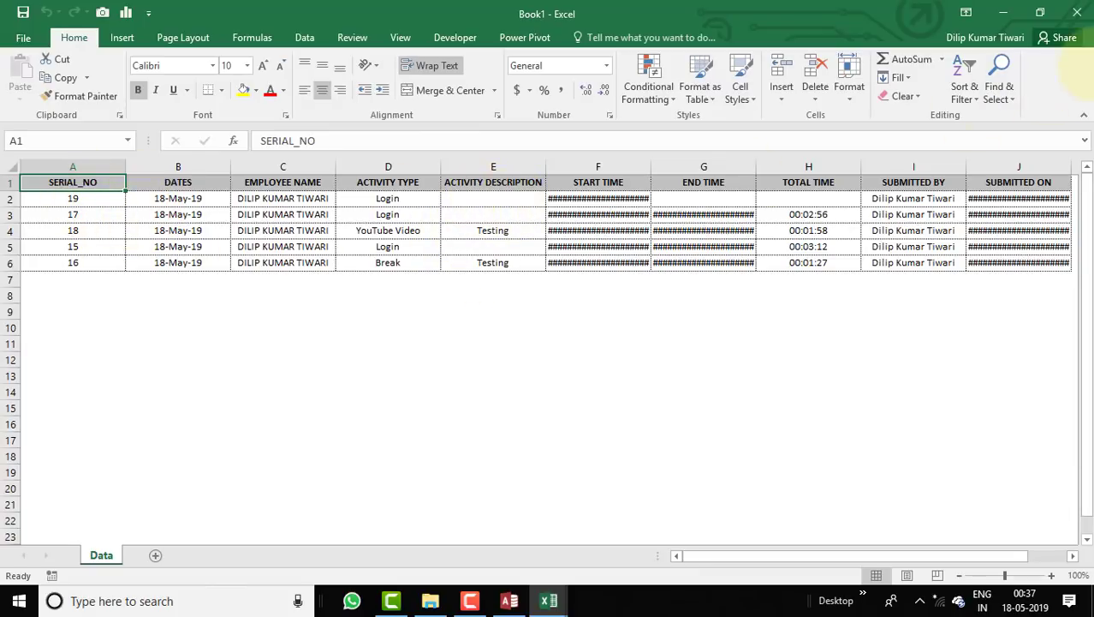
left_click(1077, 13)
left_click(558, 317)
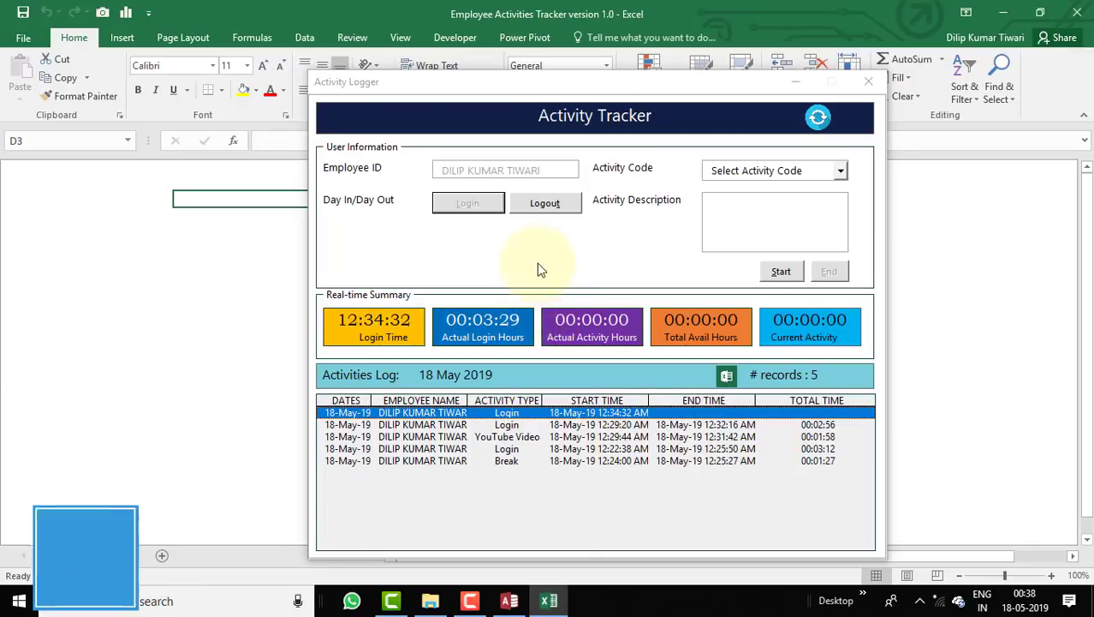
Log out to end the 12:34:32 login at 12:38:05, close both tracker forms, and show the Developer tab.
left_click(557, 203)
left_click(546, 355)
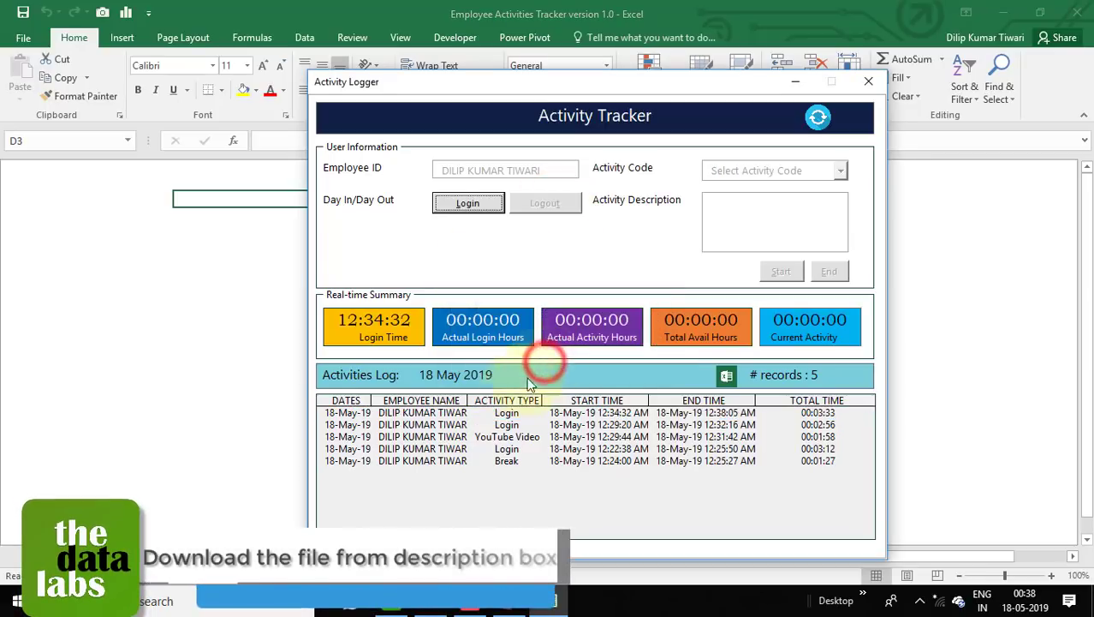
left_click(872, 83)
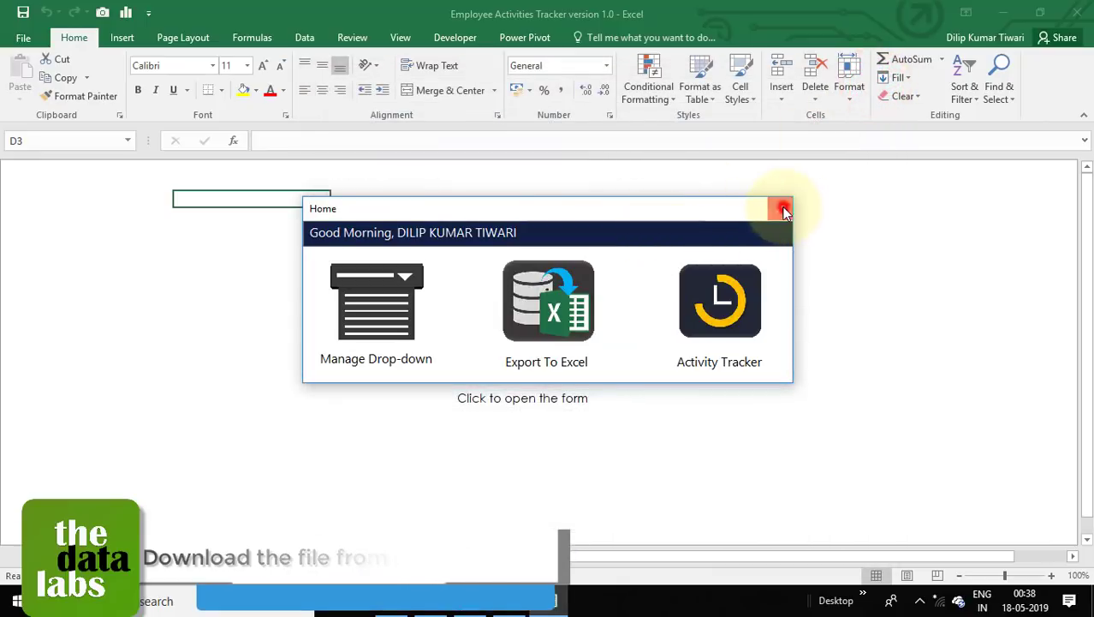
left_click(782, 209)
left_click(458, 37)
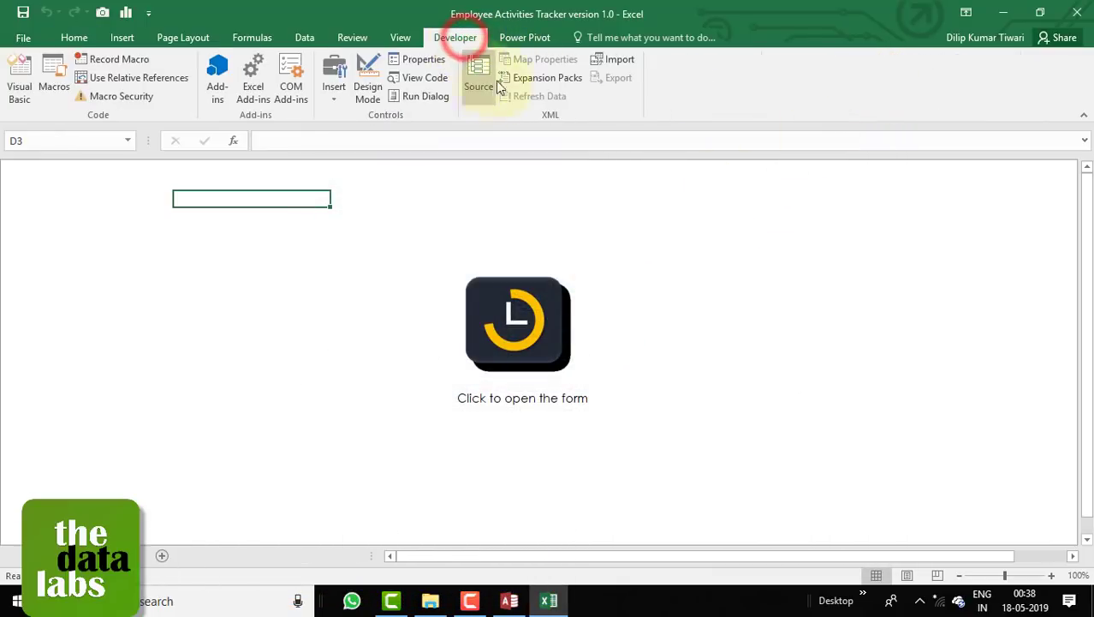
Open the Visual Basic editor and unlock VBAProject by entering the project password.
left_click(20, 86)
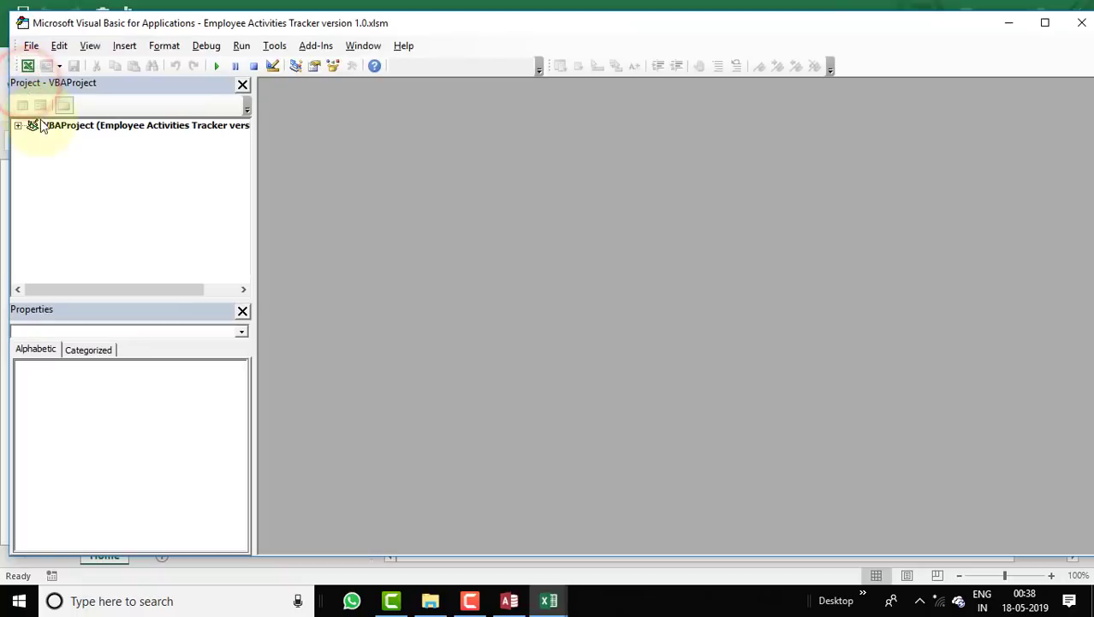
left_click(18, 125)
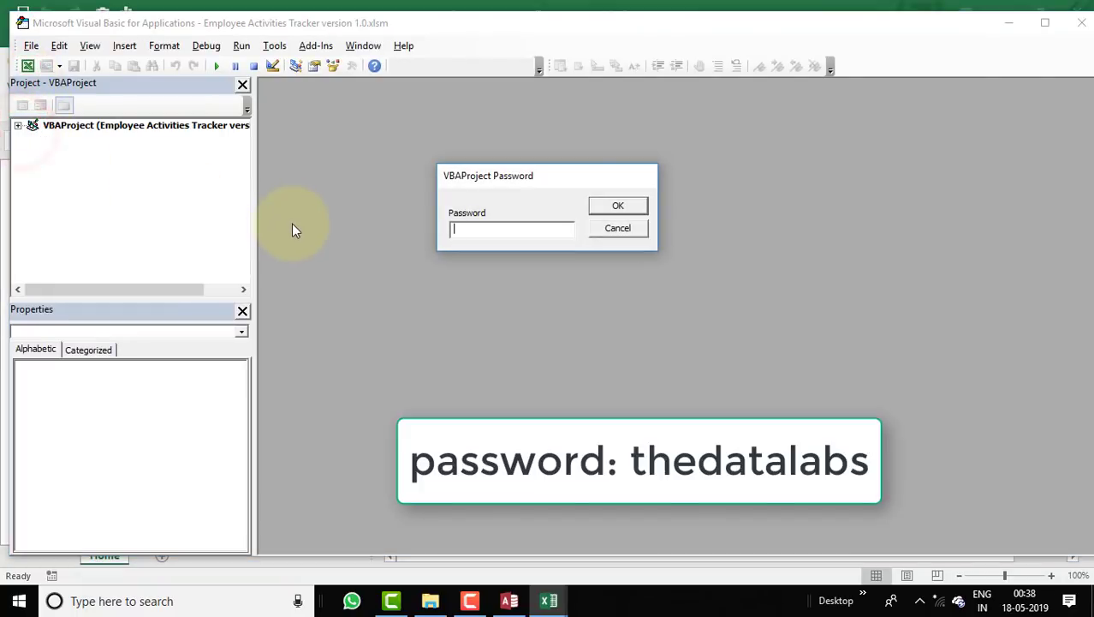
type("thedatalabs")
key("Return")
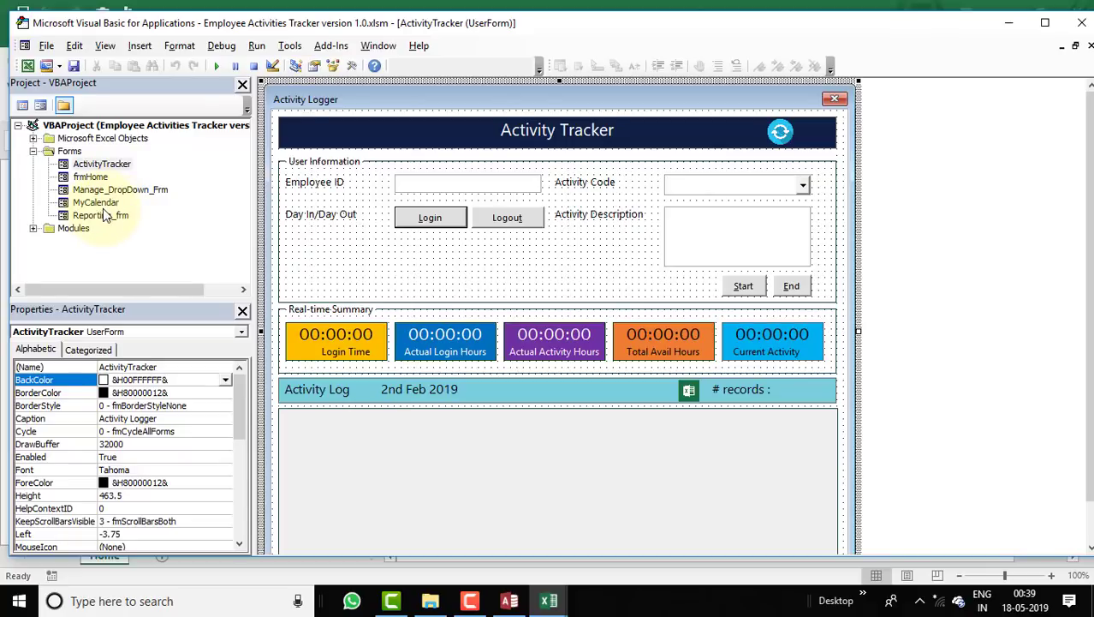
View the ActivityTracker, frmHome, Manage_DropDown_Frm, MyCalendar and Reporting_frm userforms, then expand the Modules folder.
left_click(116, 216)
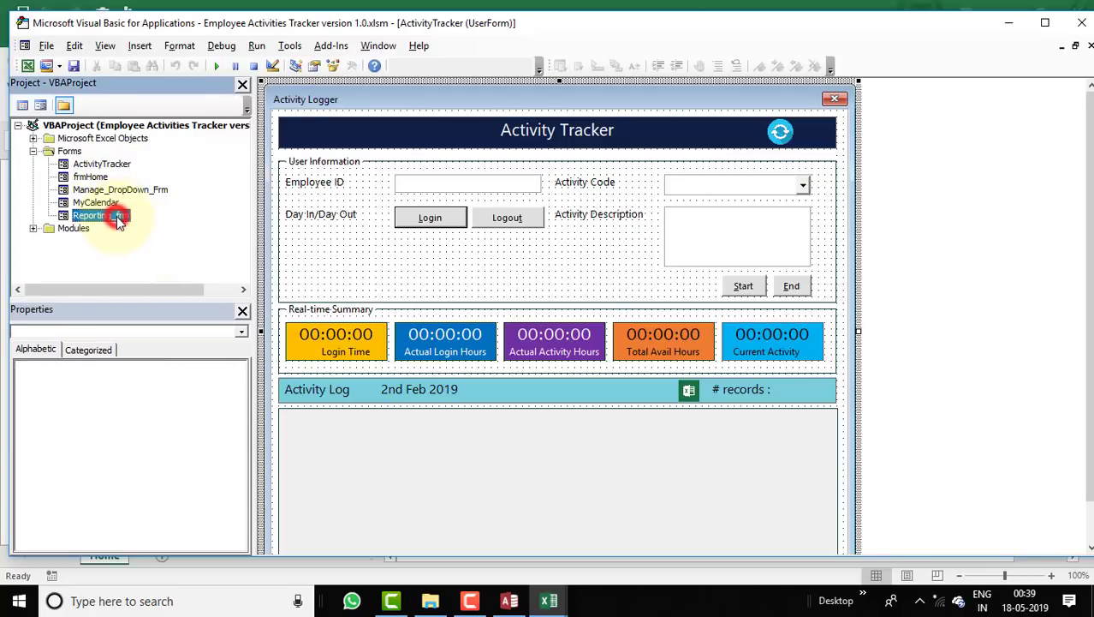
left_click(118, 166)
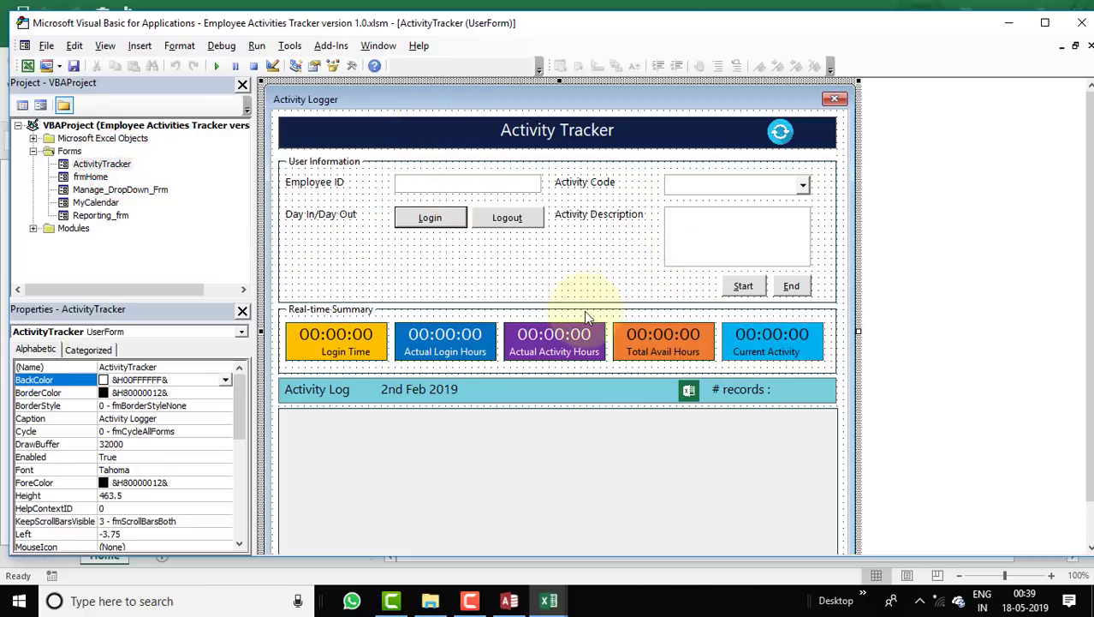
double_click(90, 177)
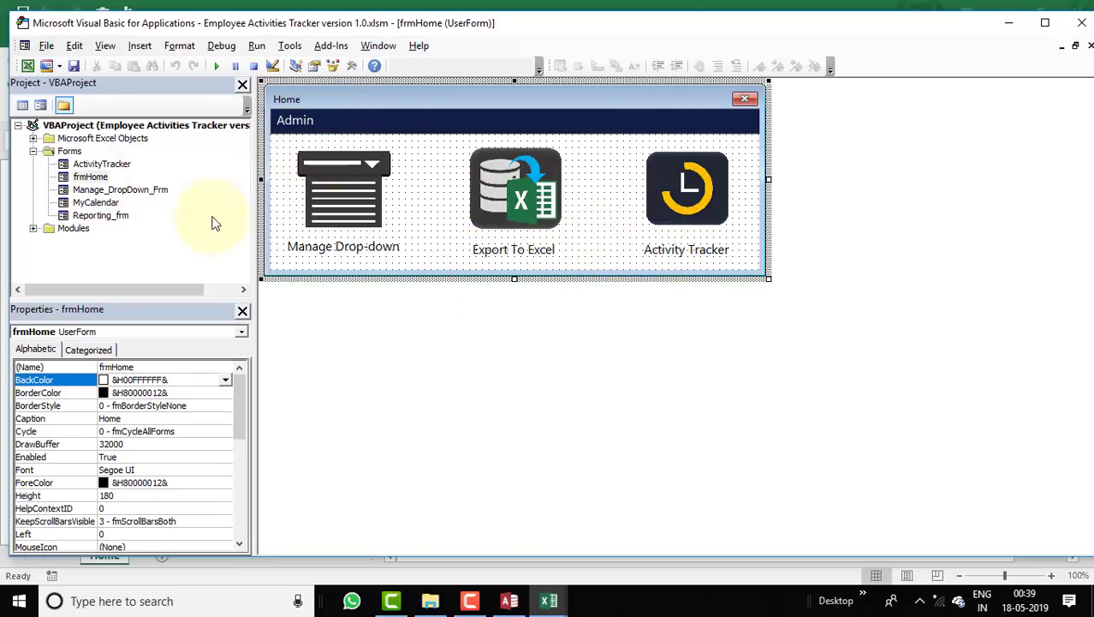
double_click(121, 190)
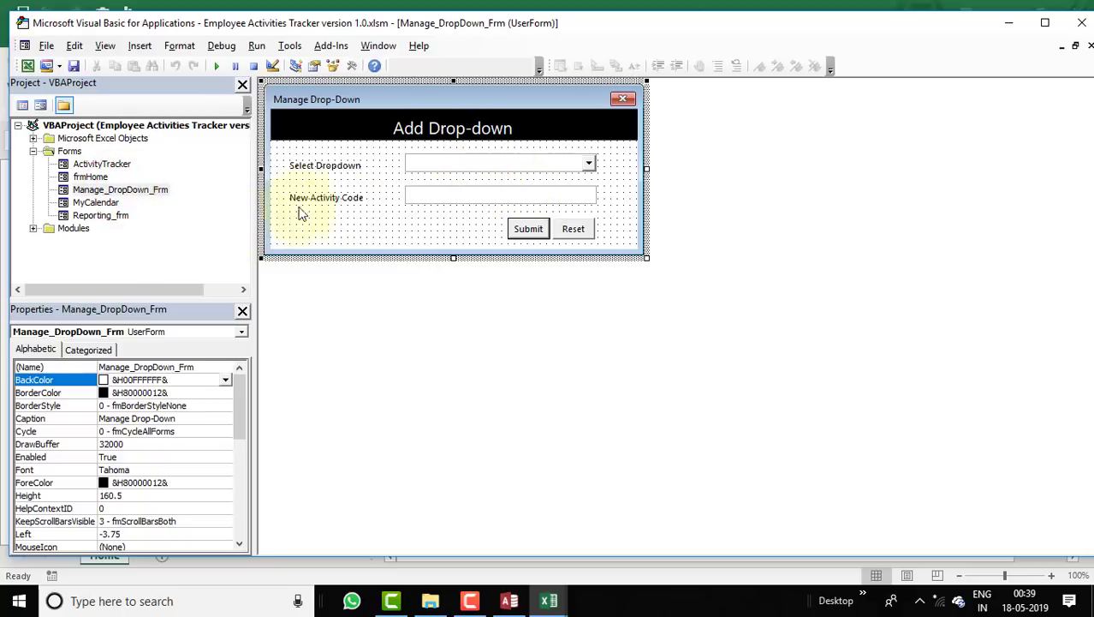
double_click(94, 203)
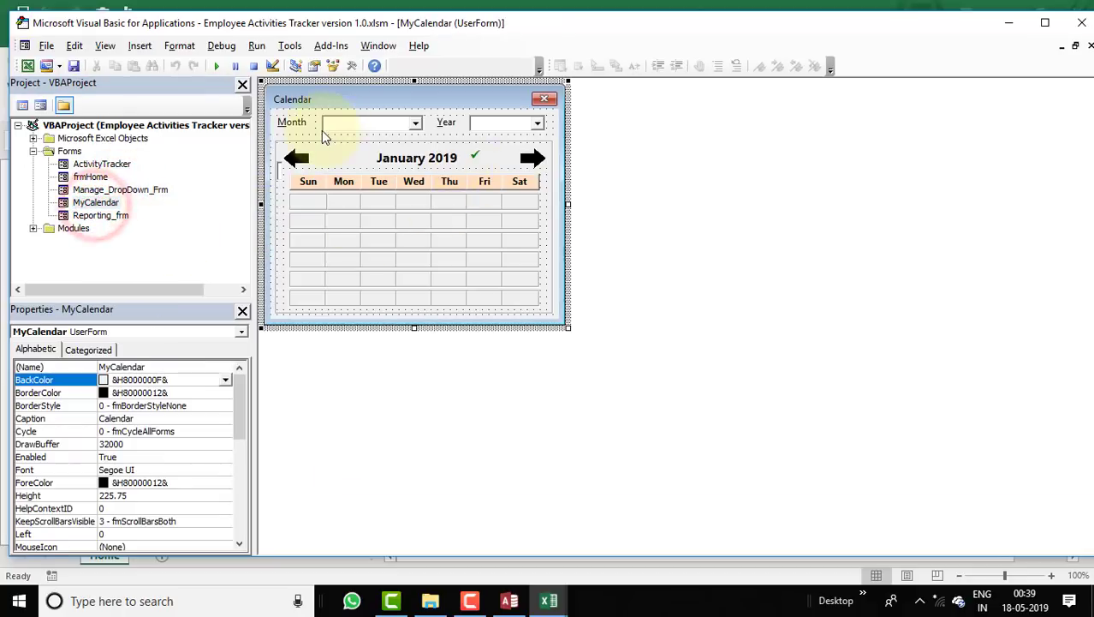
double_click(110, 219)
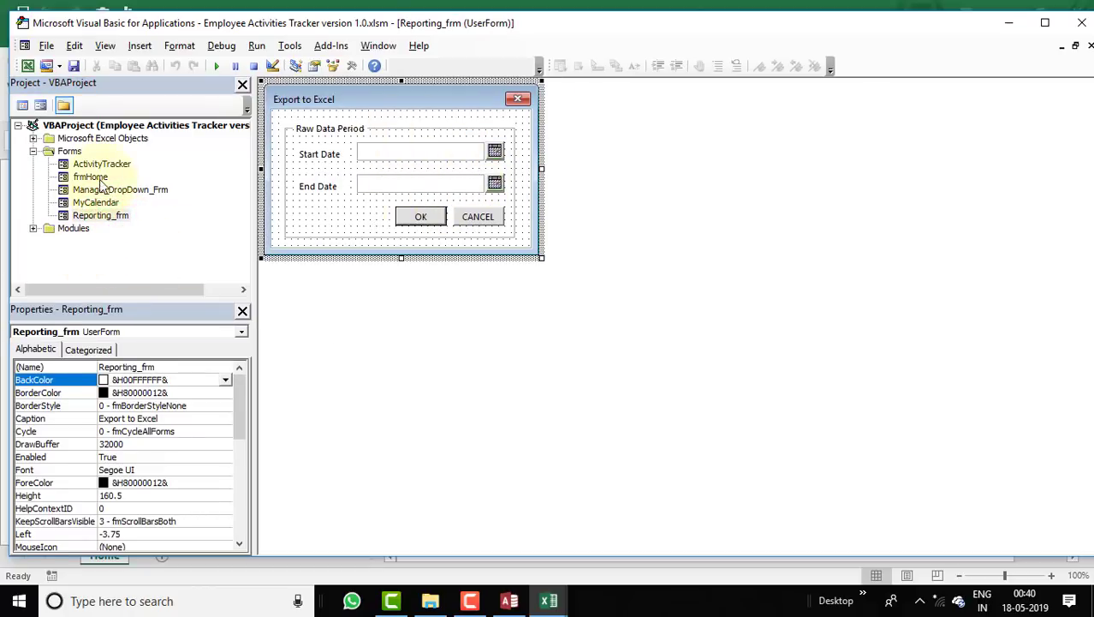
left_click(32, 228)
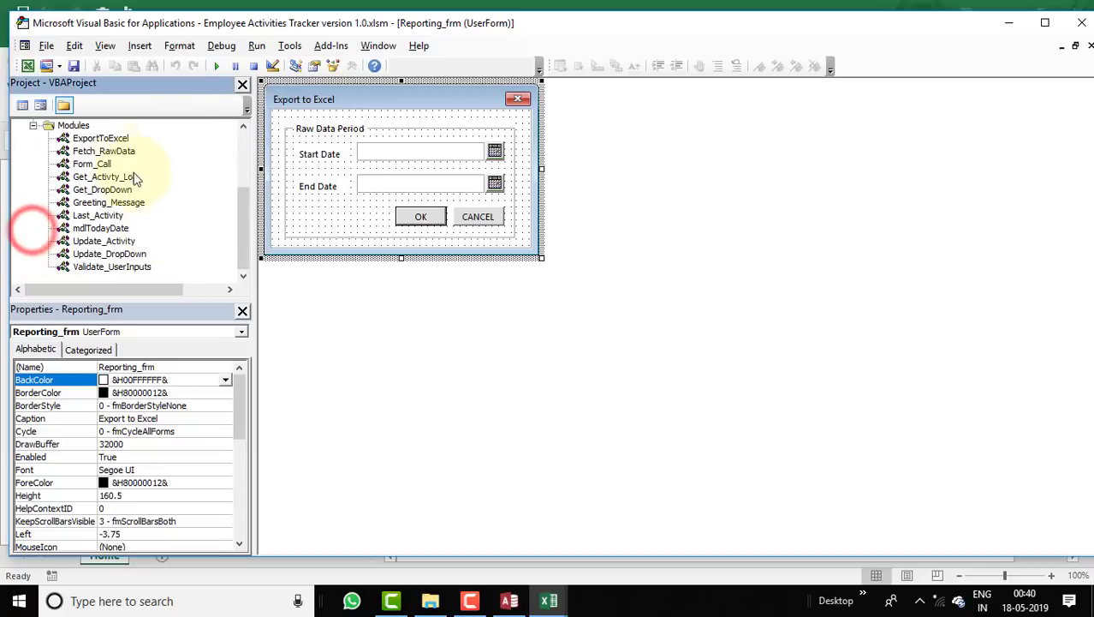
Read through the ExportToExcel module's code, then the Fetch_RawData module's FetchRawData procedure.
double_click(100, 139)
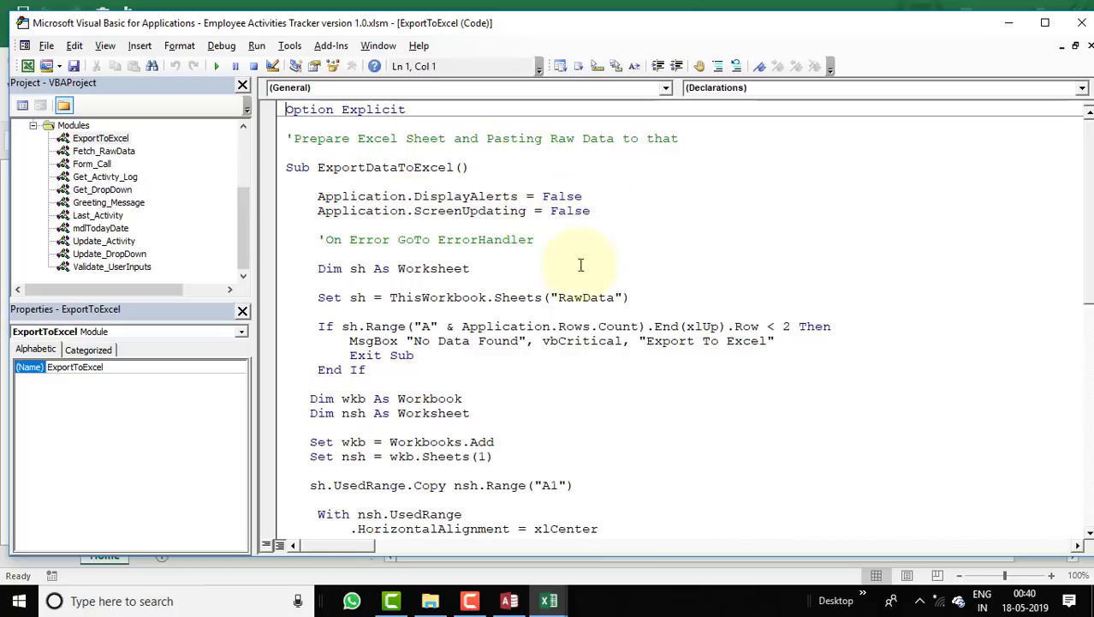
scroll(418, 220, "down", 12)
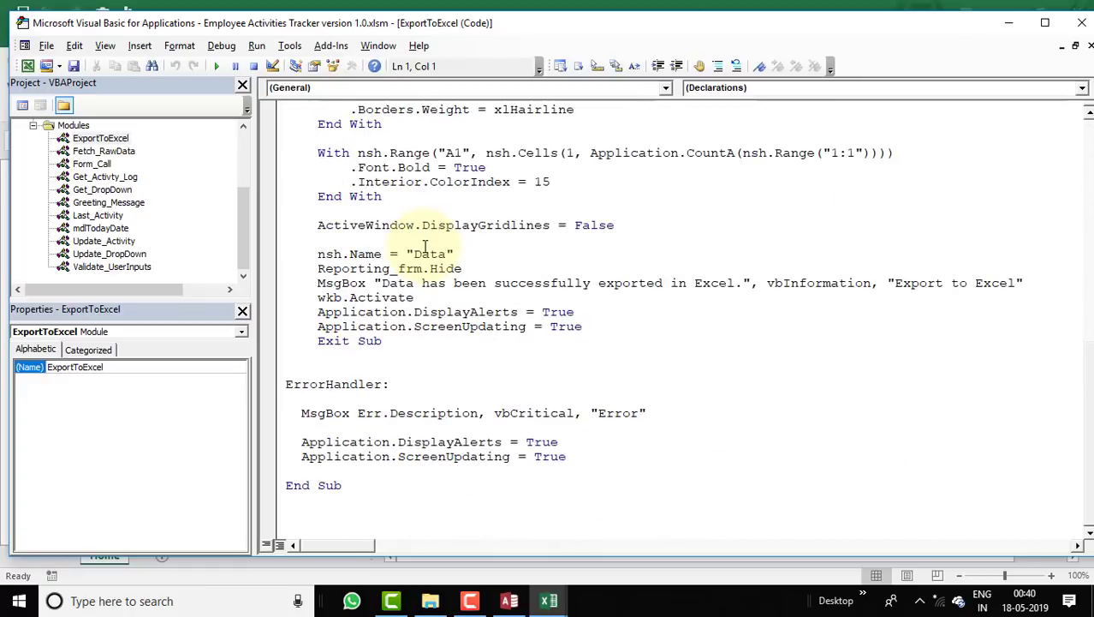
double_click(104, 151)
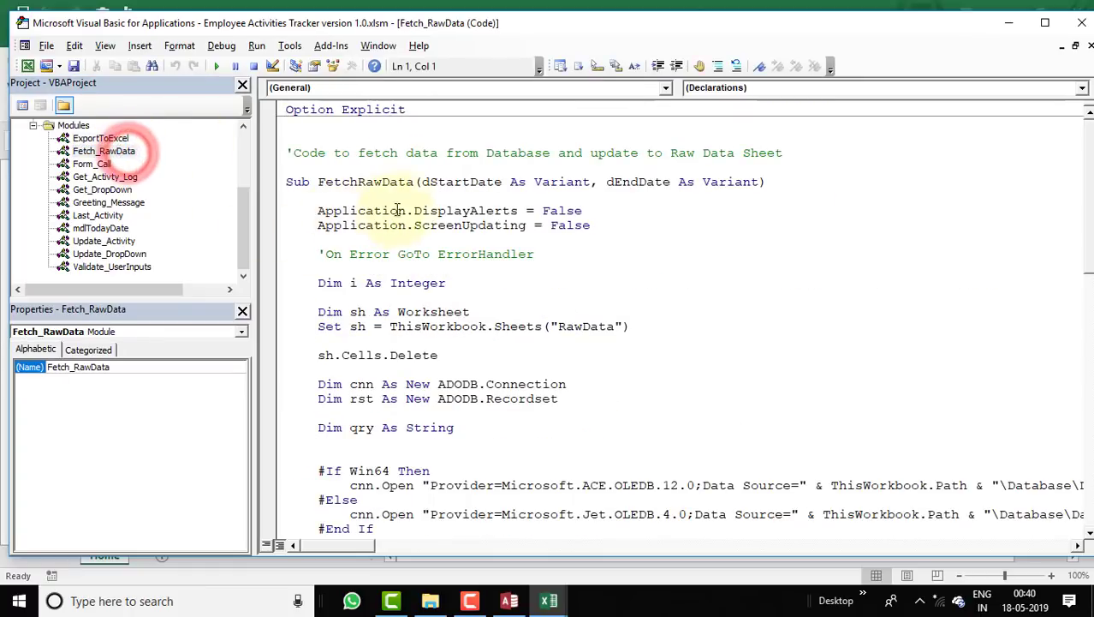
left_click(357, 183)
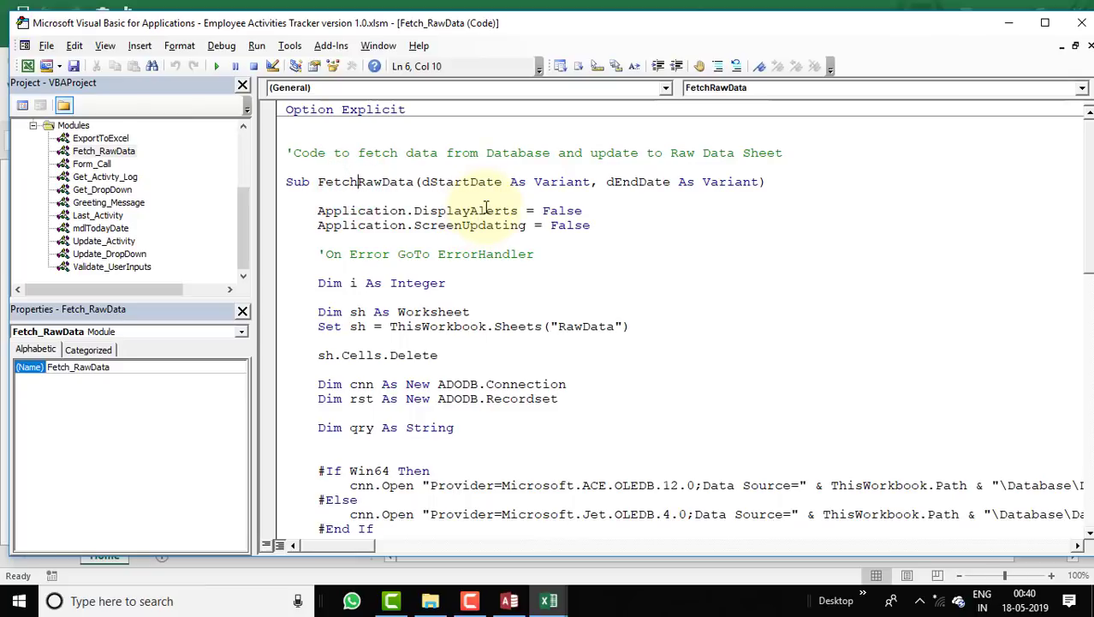
scroll(501, 274, "down", 11)
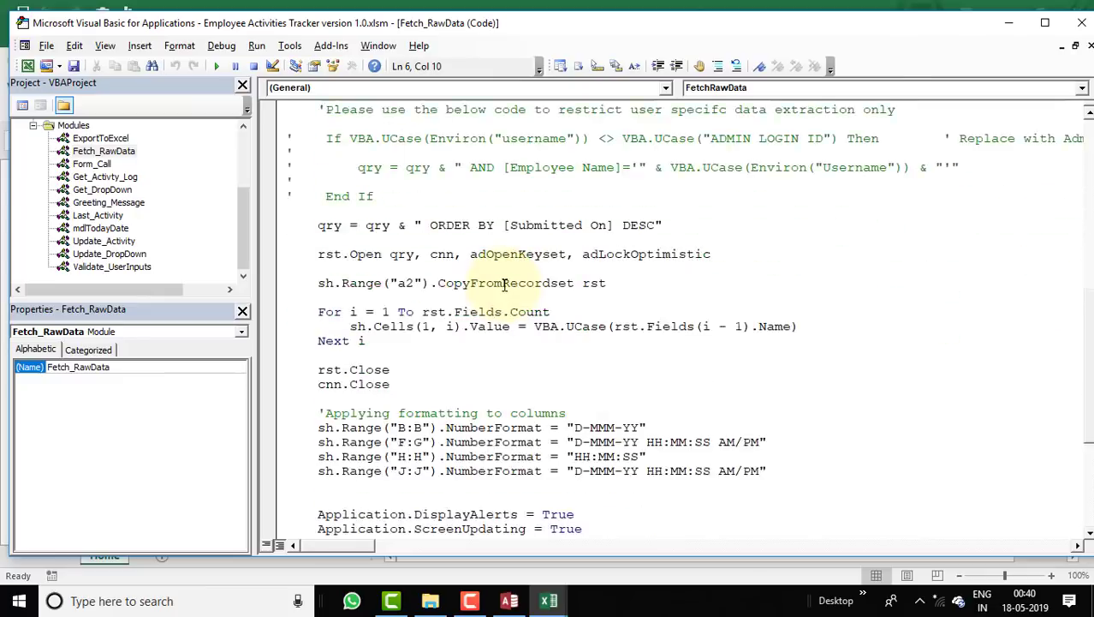
scroll(505, 285, "down", 5)
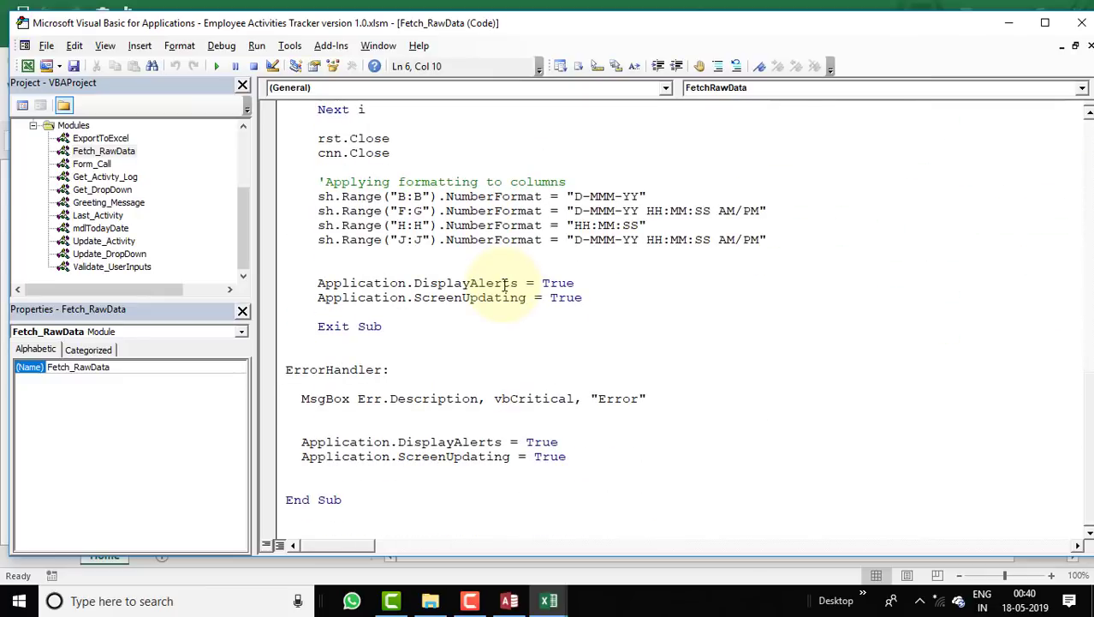
scroll(505, 285, "up", 12)
scroll(505, 284, "up", 4)
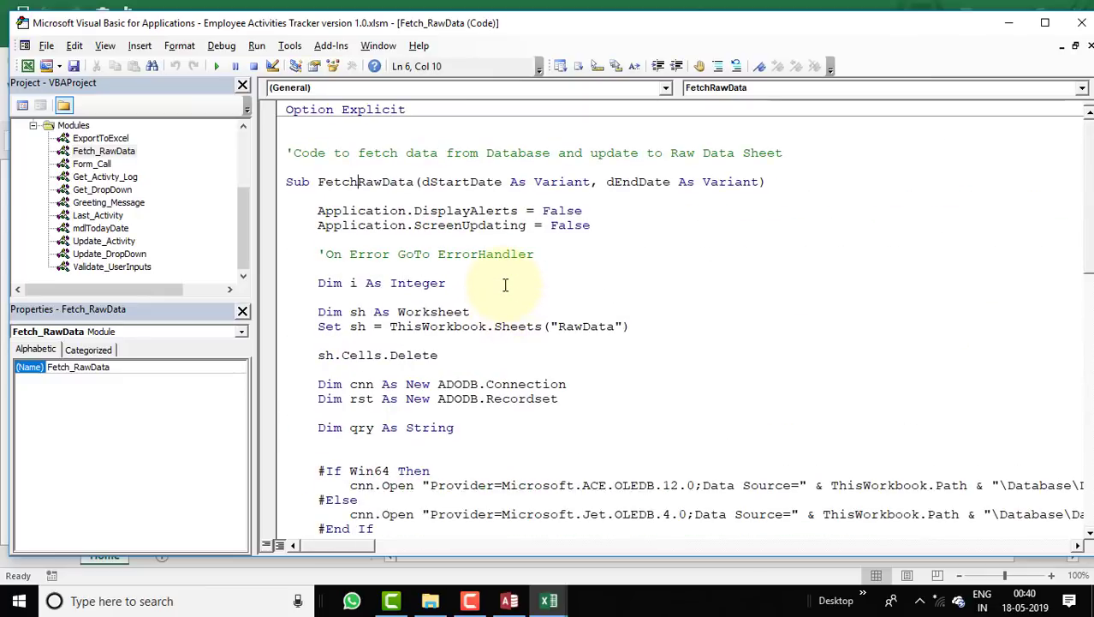
Review the Form_Call module, then open Get_Activty_Log and scroll to its Get_ActivityLog sub.
double_click(90, 177)
double_click(86, 163)
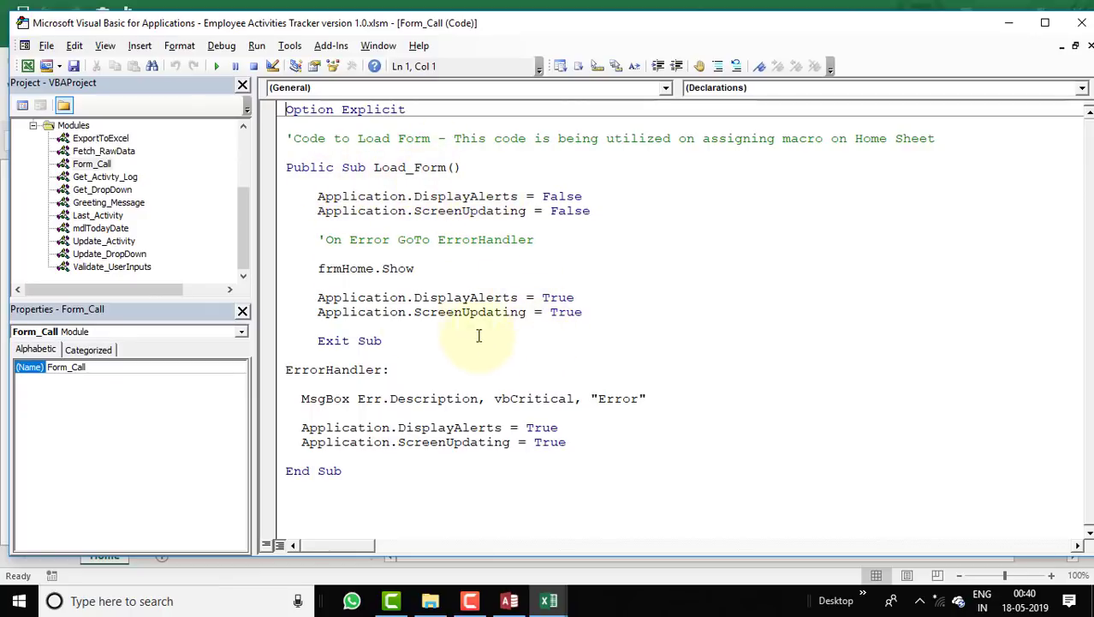
left_click(111, 179)
double_click(111, 180)
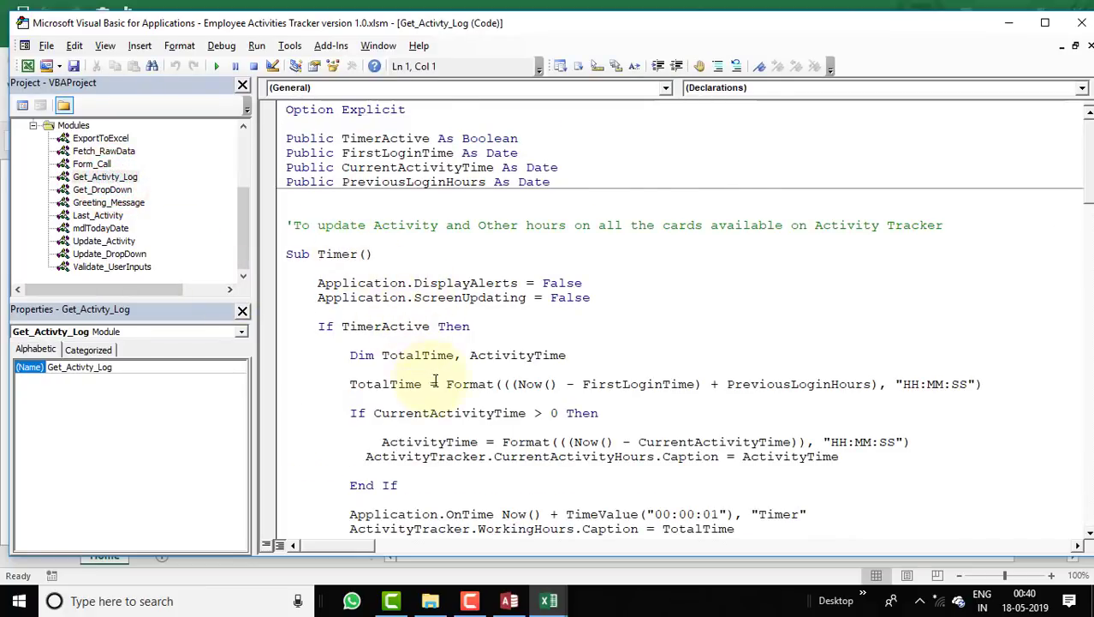
scroll(435, 379, "down", 7)
scroll(438, 380, "down", 6)
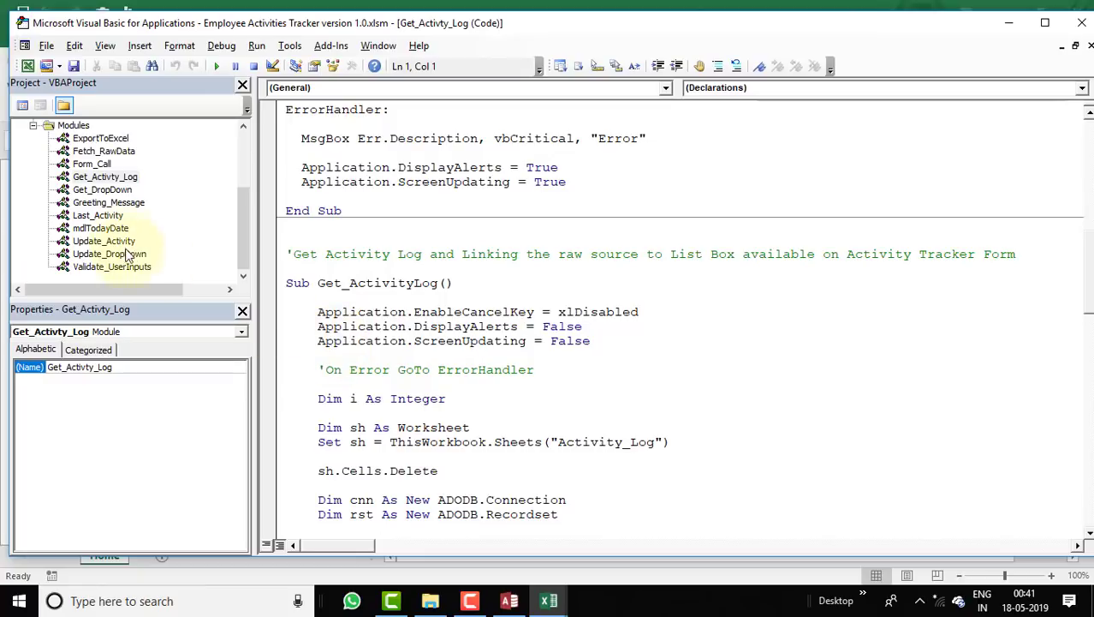
Scroll through the Get_DropDown module's code, then open the Greeting_Message module.
double_click(103, 189)
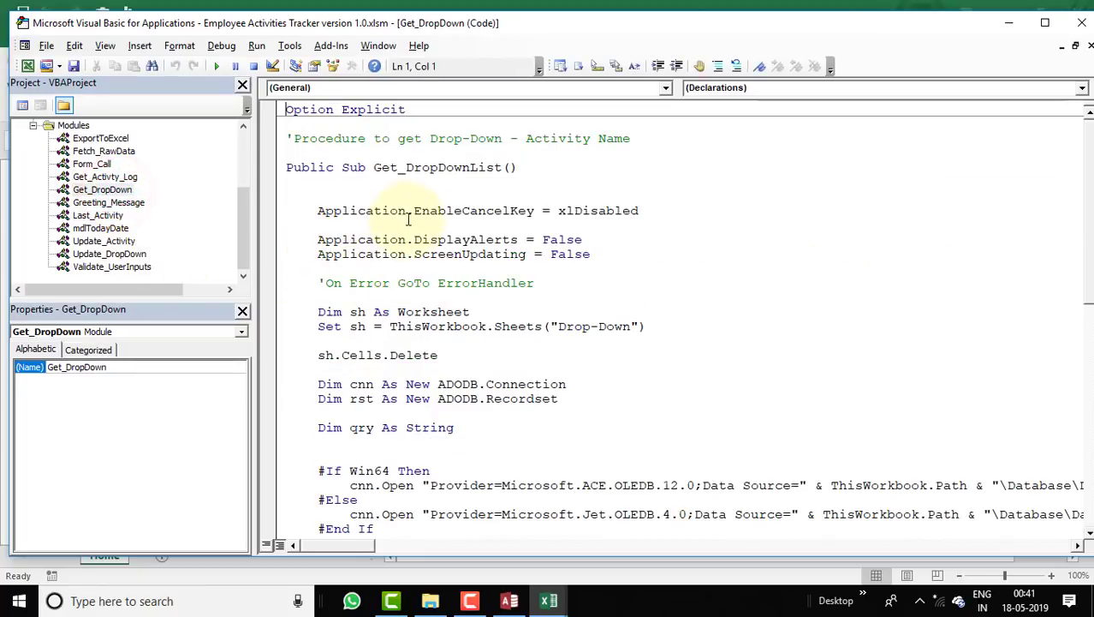
scroll(485, 196, "down", 5)
scroll(485, 197, "down", 5)
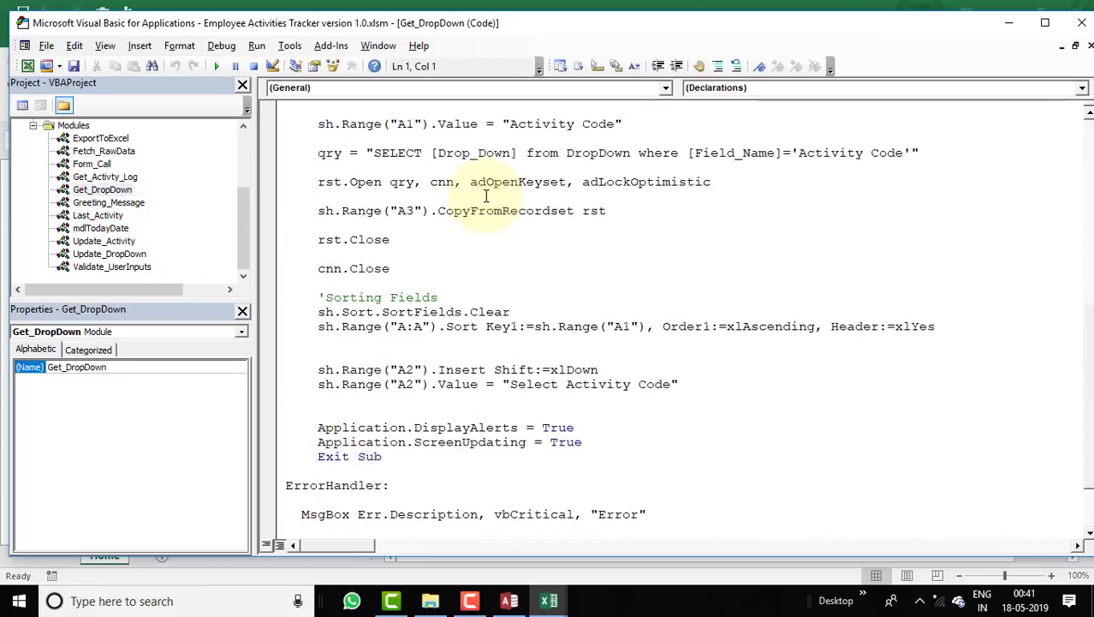
scroll(501, 181, "down", 2)
double_click(129, 203)
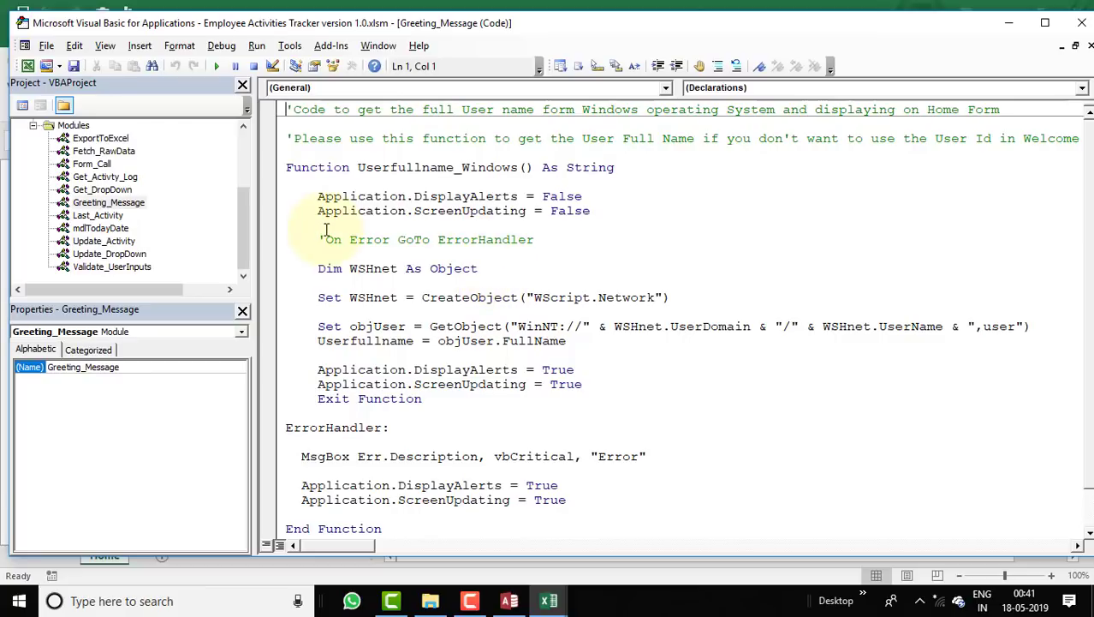
Open the Last_Activity module and highlight the Load_Incompleted_Log procedure's opening lines.
double_click(97, 214)
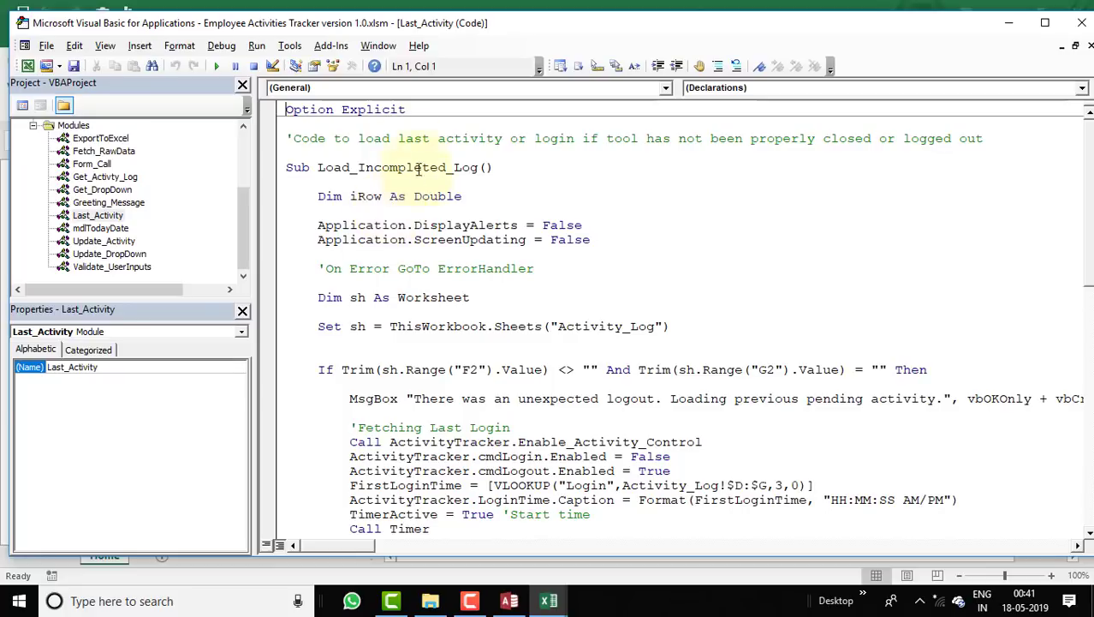
left_click_drag(318, 167, 313, 342)
scroll(343, 256, "down", 10)
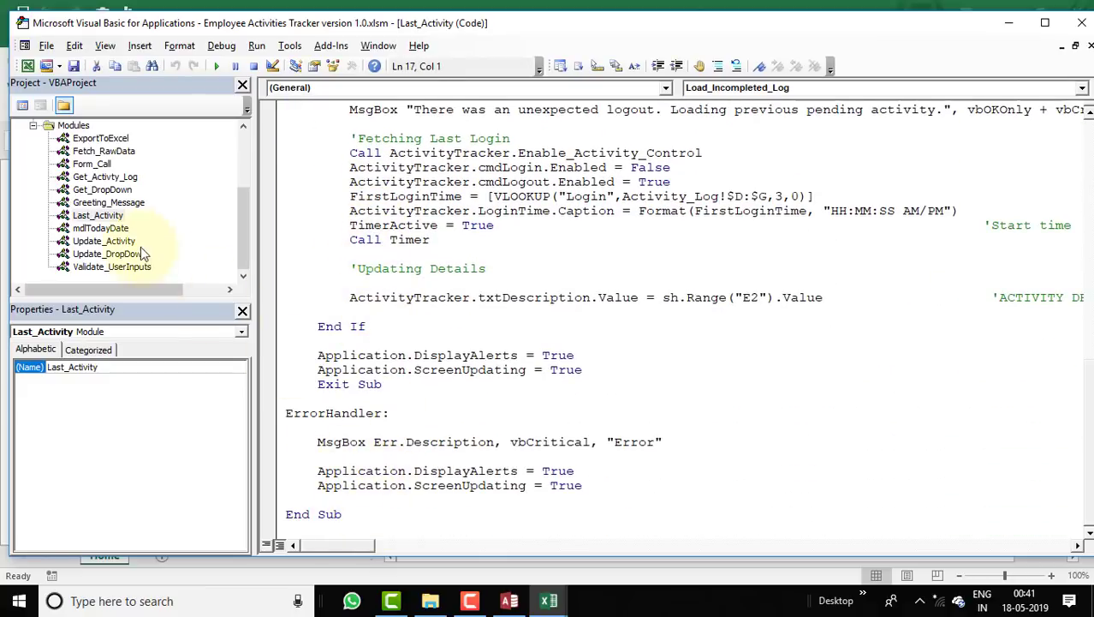
Review the mdlTodayDate, Update_Activity and Update_DropDown modules' code.
double_click(117, 226)
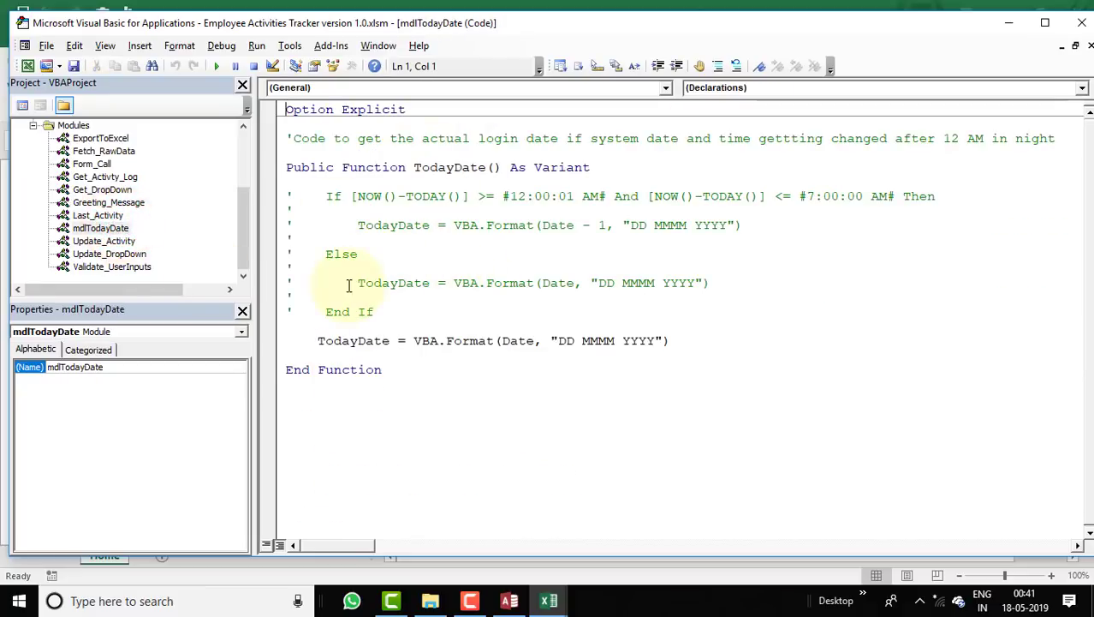
double_click(106, 242)
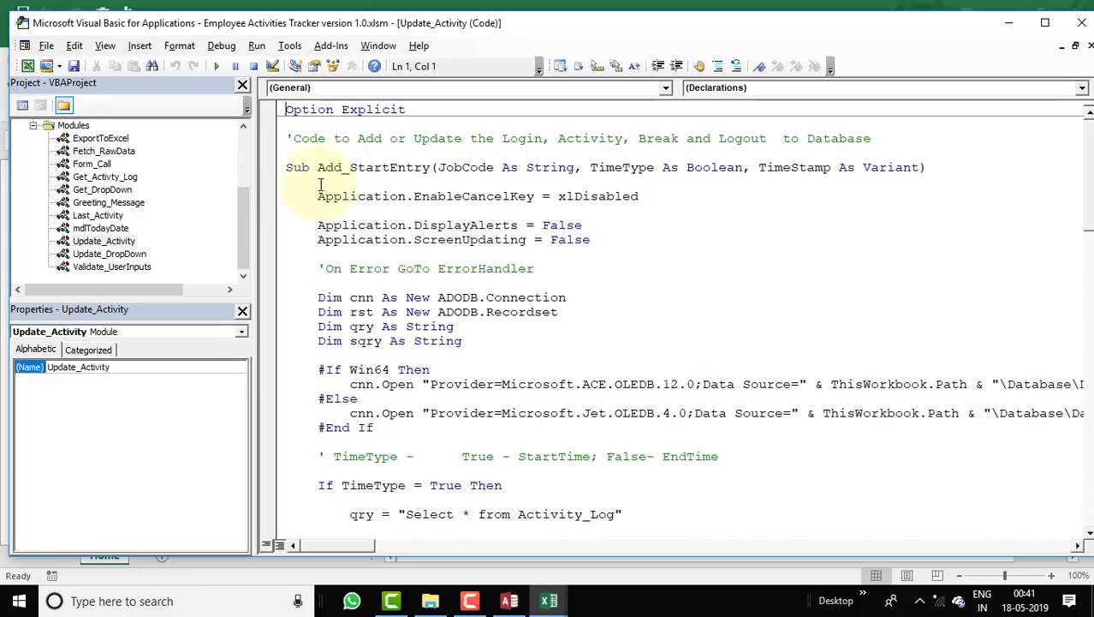
scroll(349, 171, "down", 20)
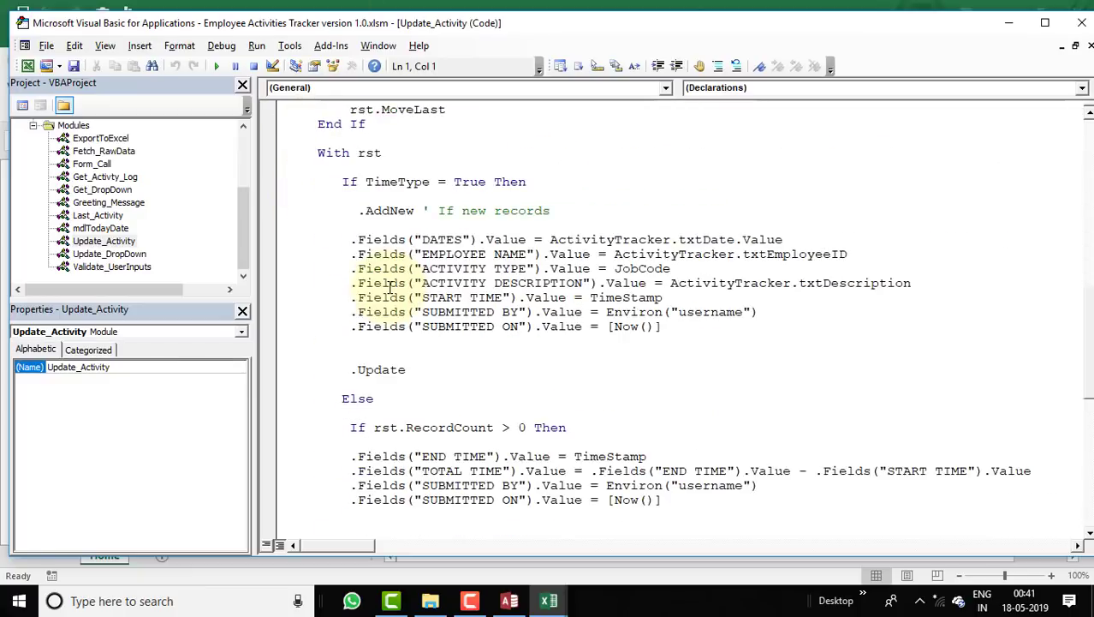
double_click(109, 253)
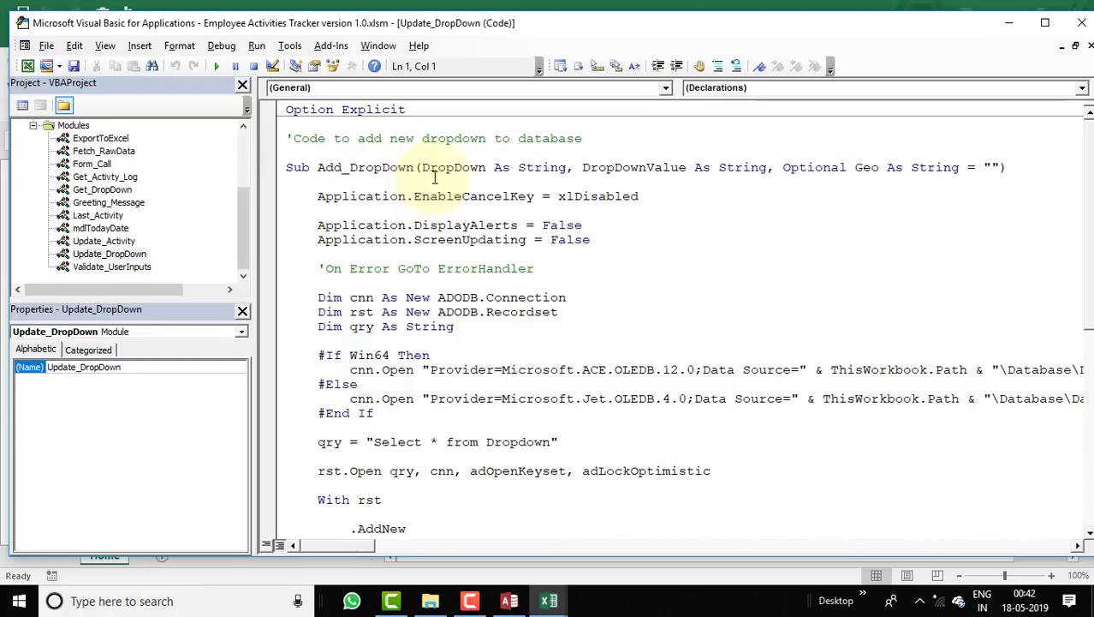
Select lines in Validate_UserInputs' Reset_Control code, then close the VBA editor.
double_click(112, 266)
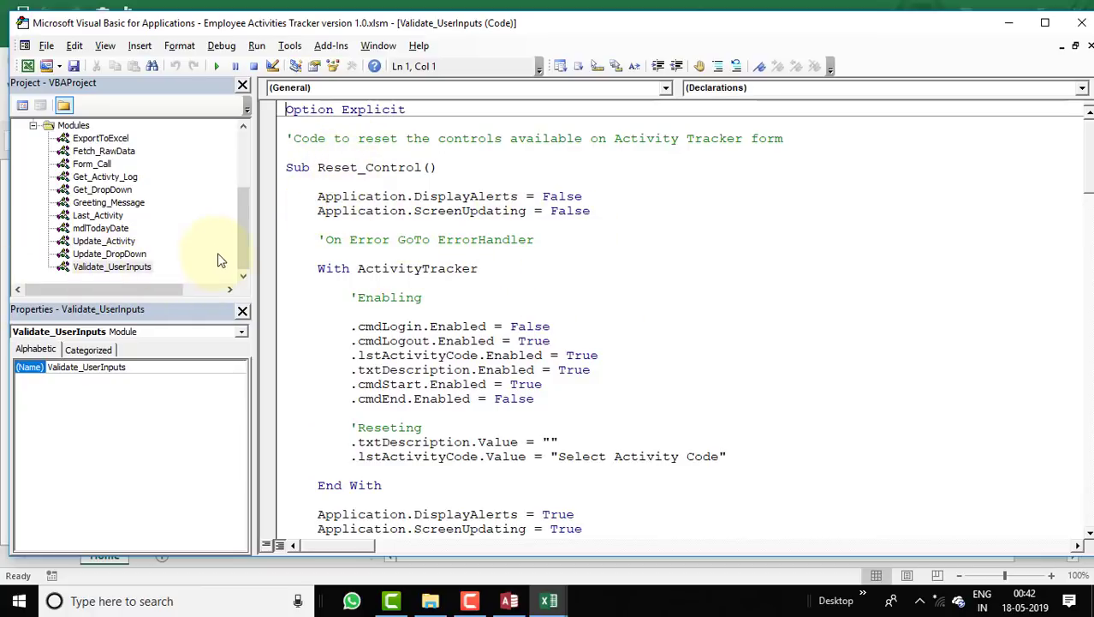
left_click(246, 247)
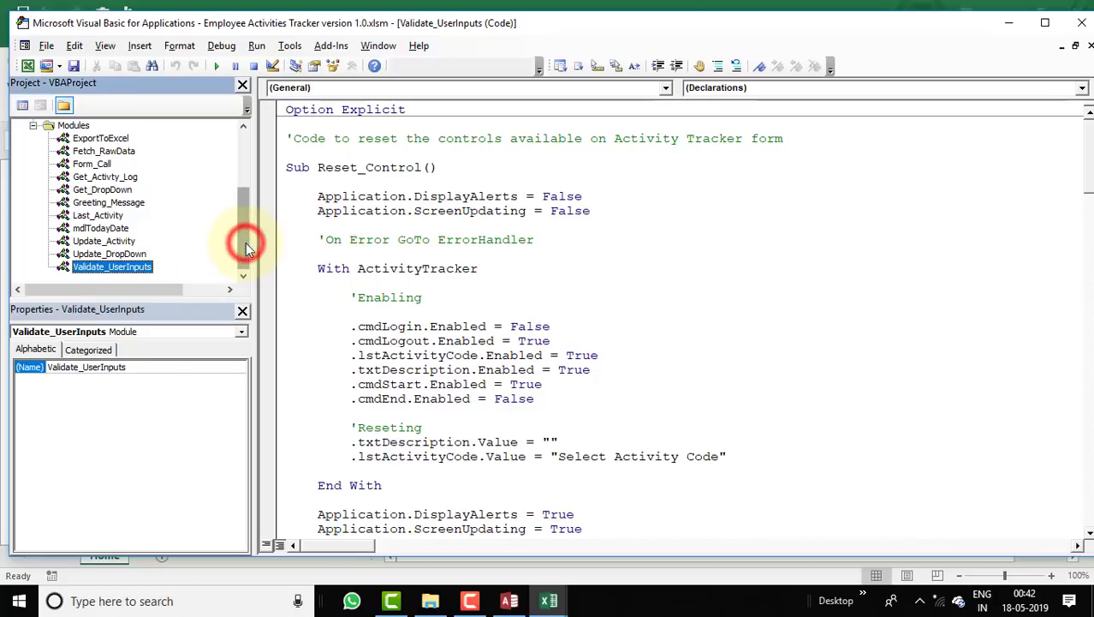
left_click_drag(245, 242, 244, 184)
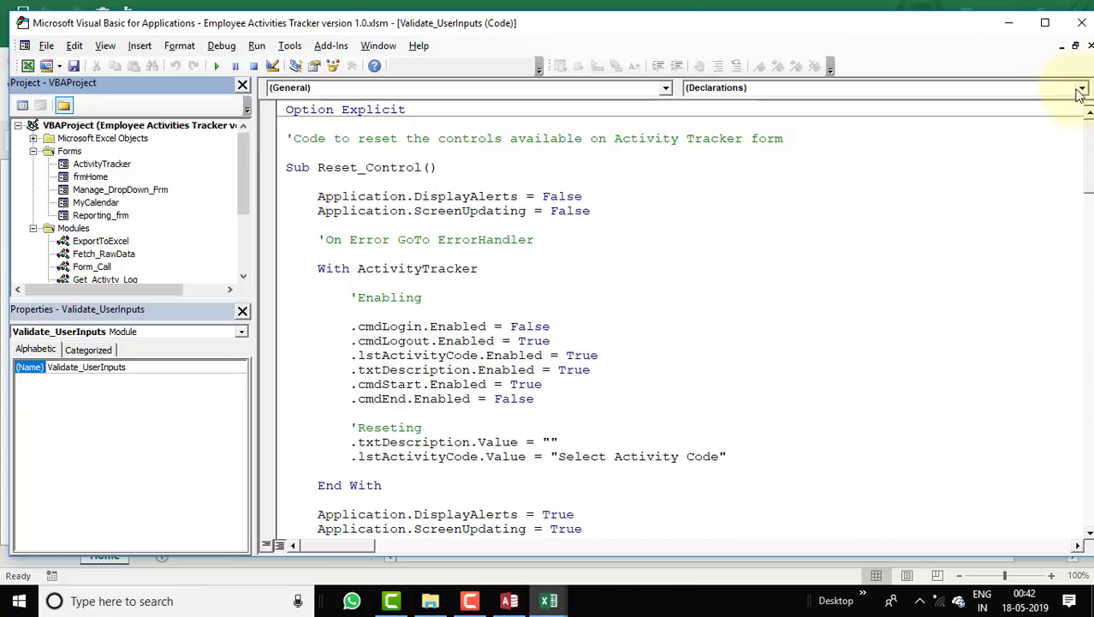
left_click(993, 24)
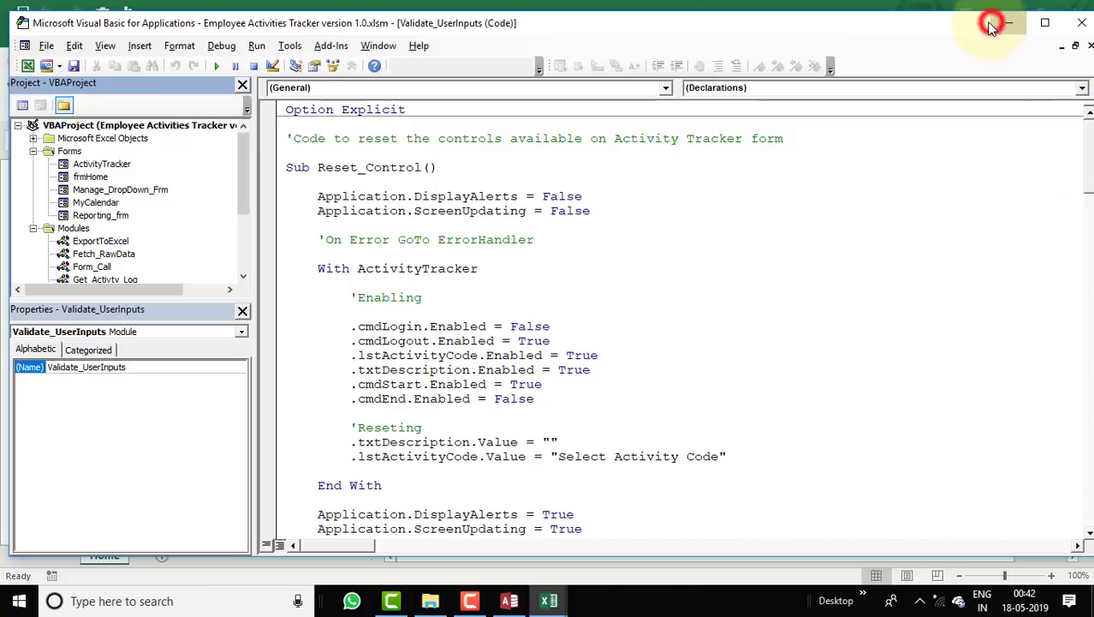
left_click(1082, 23)
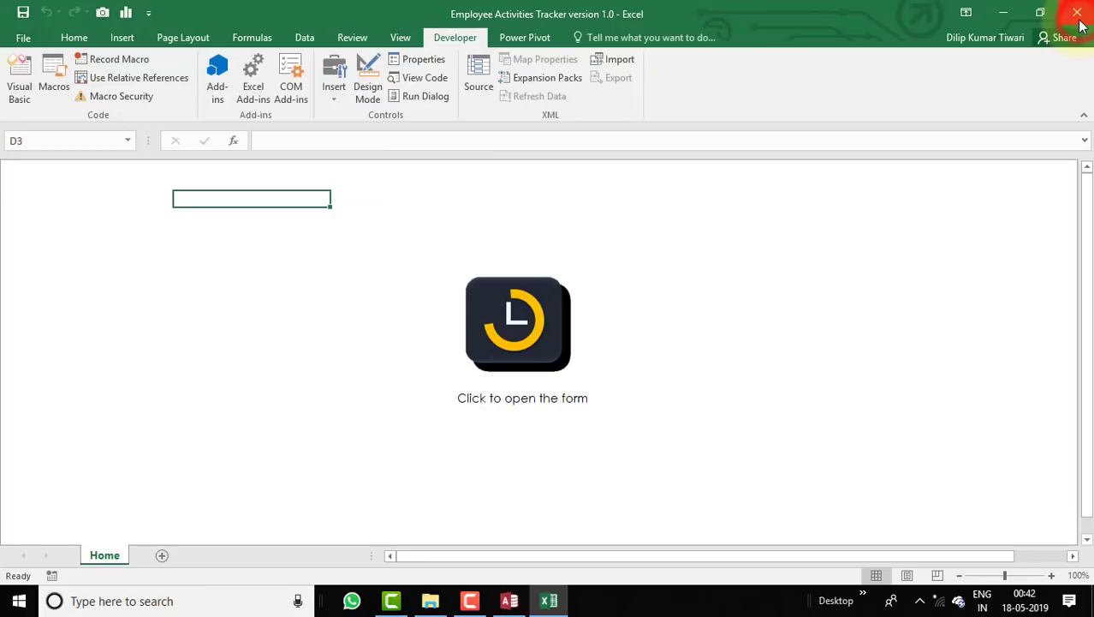